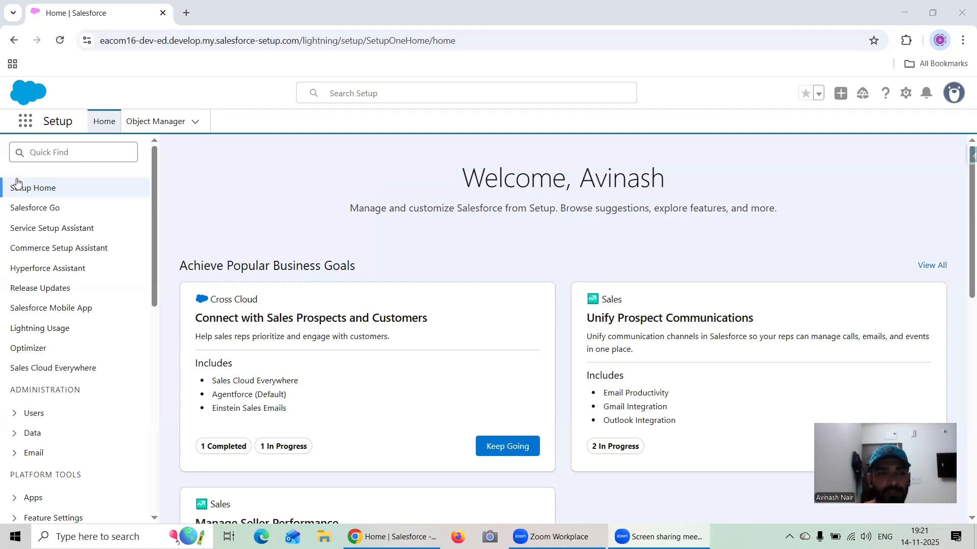
- Open Analytics Studio from the app launcher and look through the Scratch Dashboard
click(32, 122)
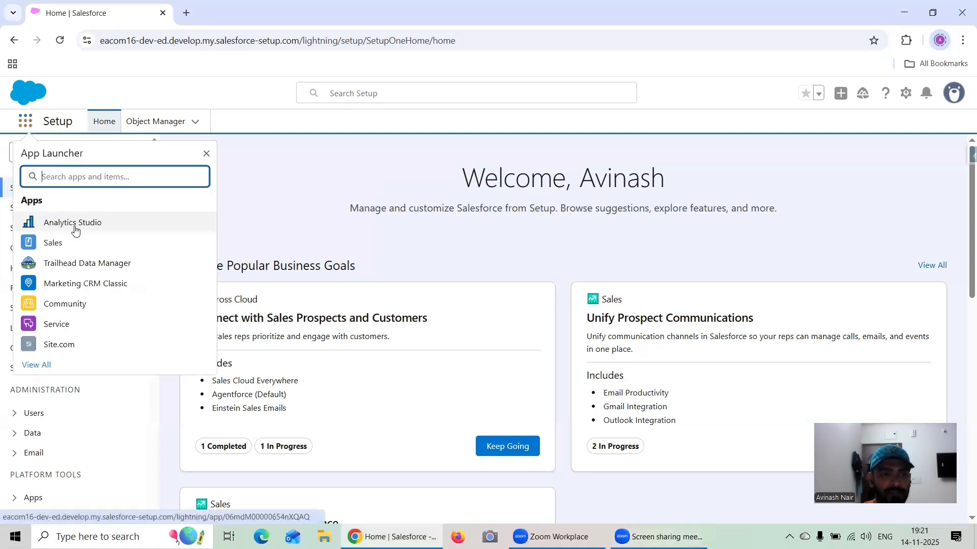
click(71, 223)
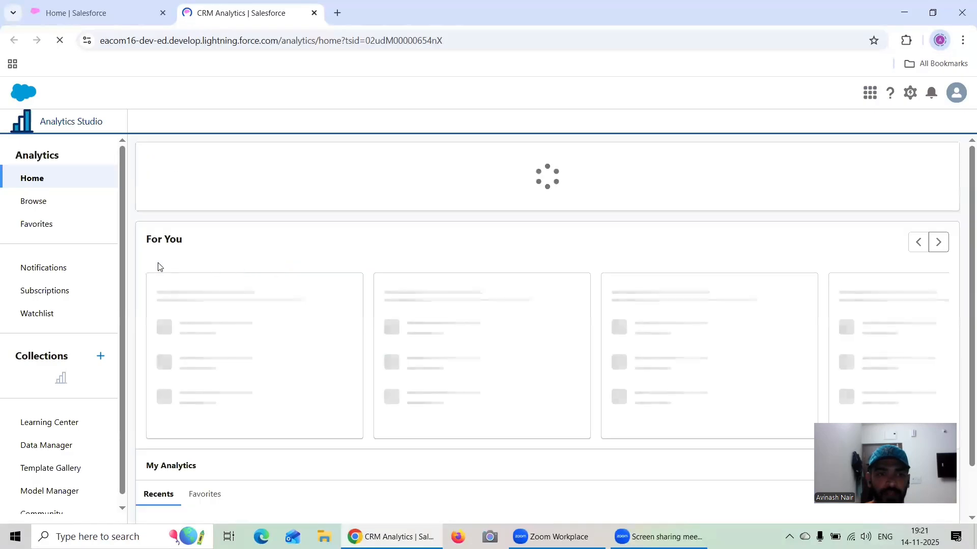
click(214, 324)
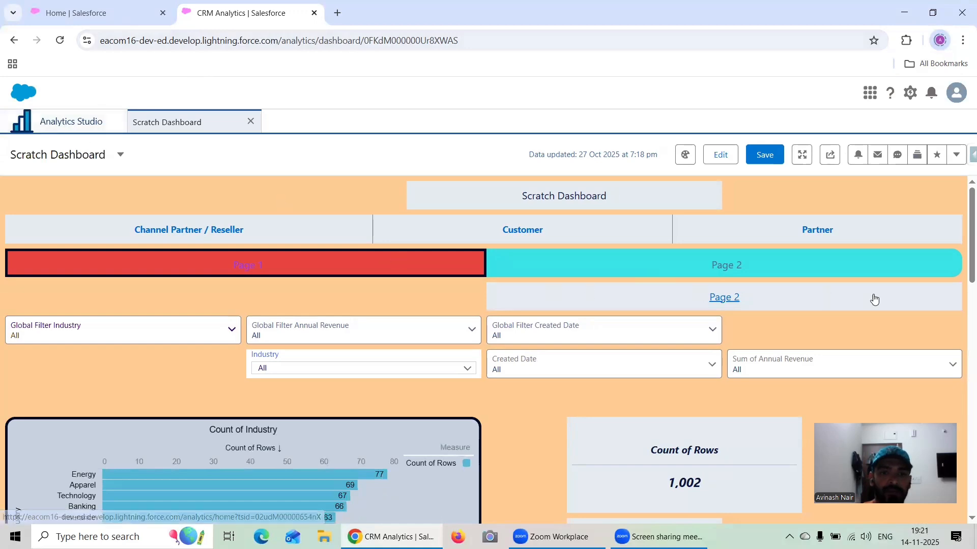
scroll(875, 299, down, 5)
scroll(870, 295, down, 10)
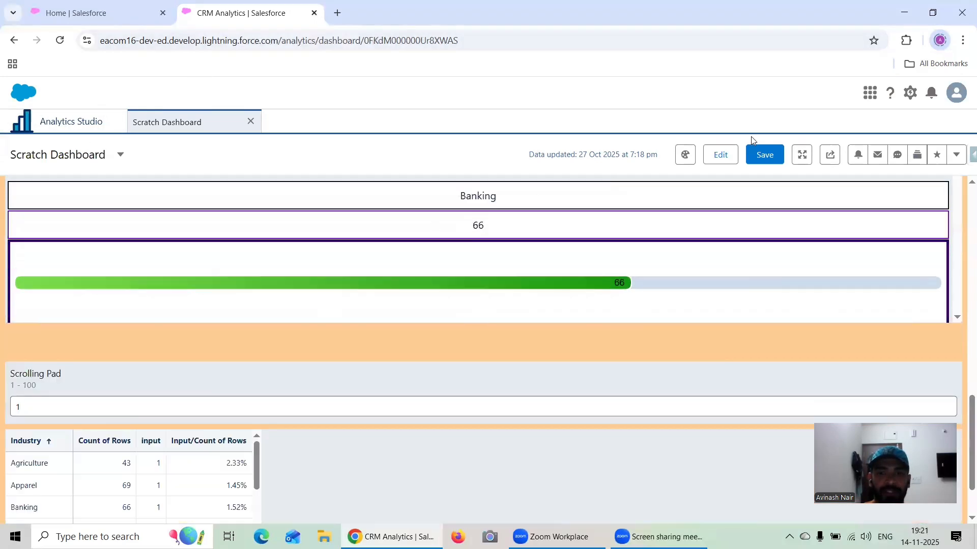
- Browse the Analytics assets filtered to components and create a new CRM Analytics component
click(55, 126)
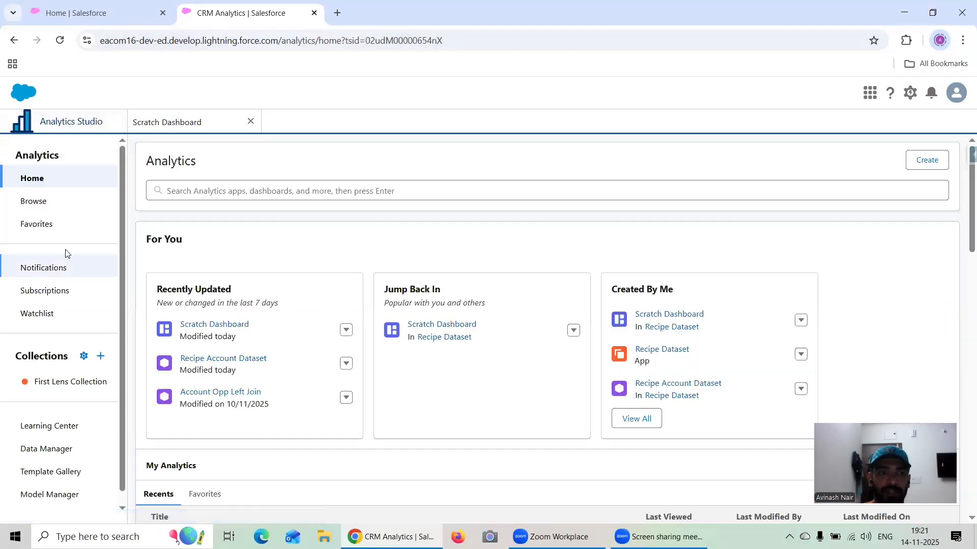
click(35, 213)
click(364, 238)
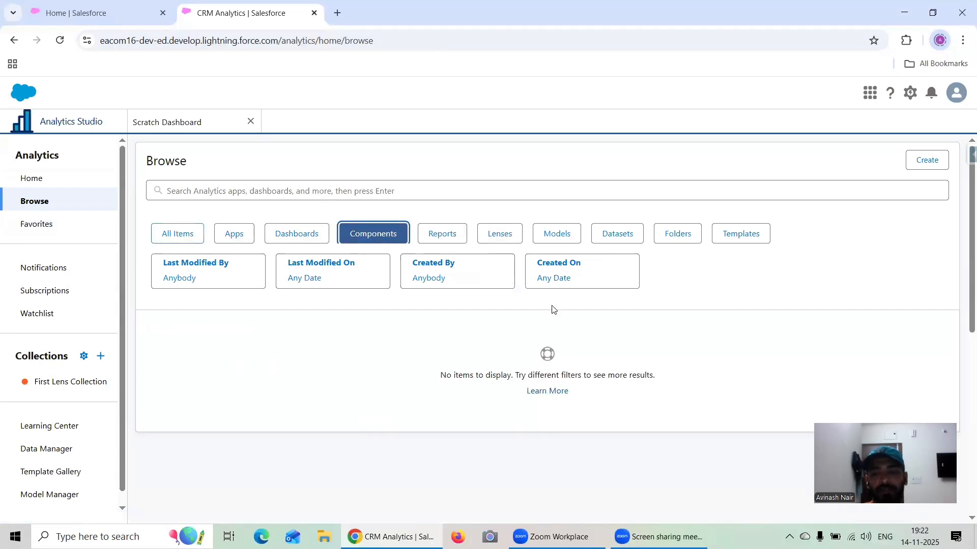
click(923, 161)
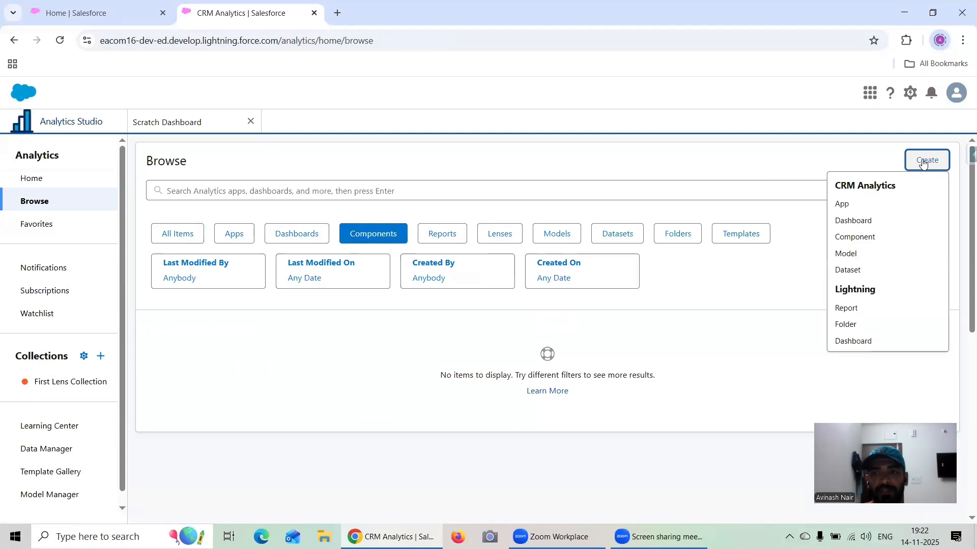
click(865, 238)
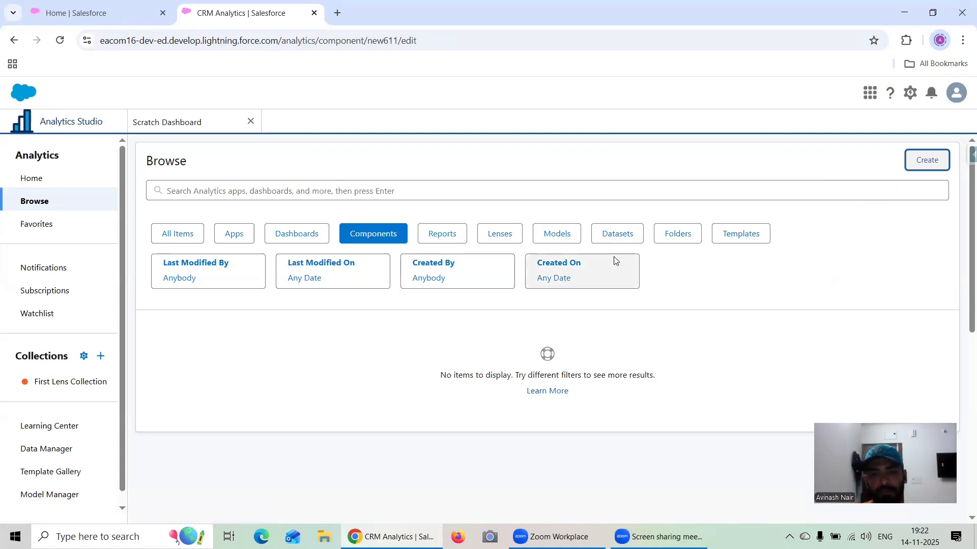
click(938, 163)
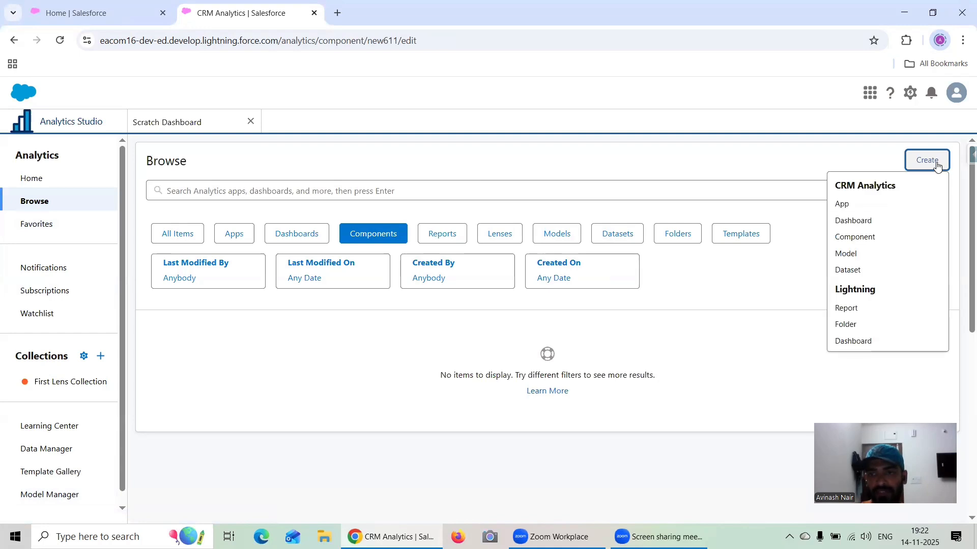
click(847, 236)
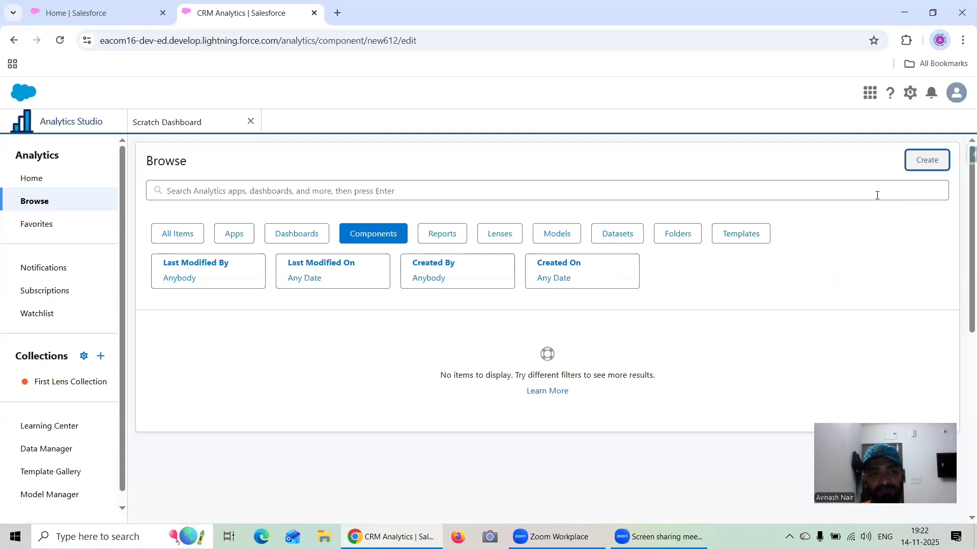
- Duplicate the CRM Analytics browser tab and close the extra new component in the original one
right_click(233, 18)
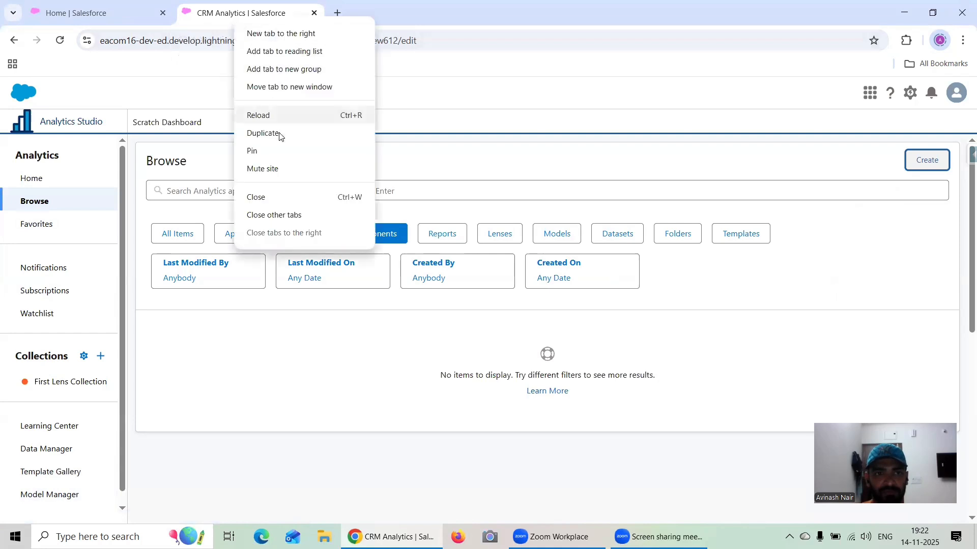
click(279, 133)
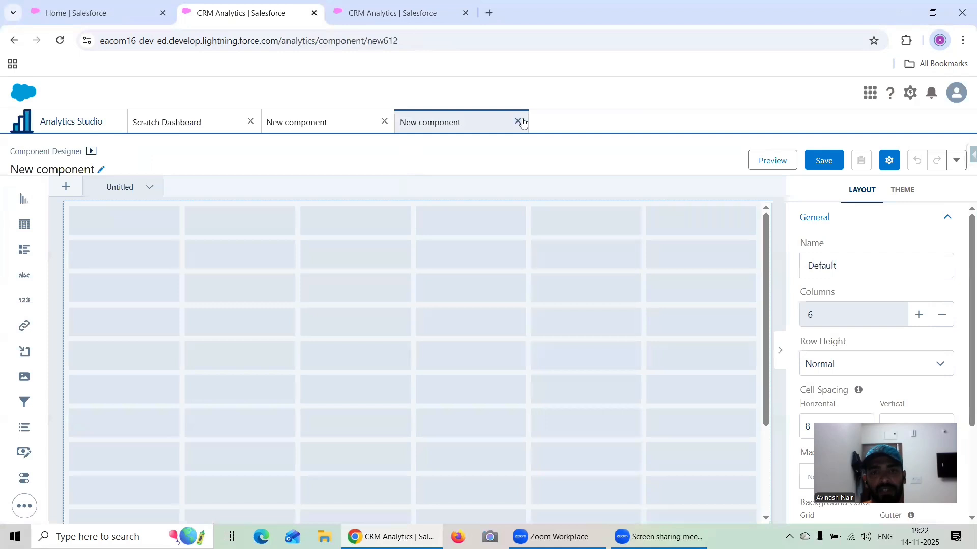
click(518, 122)
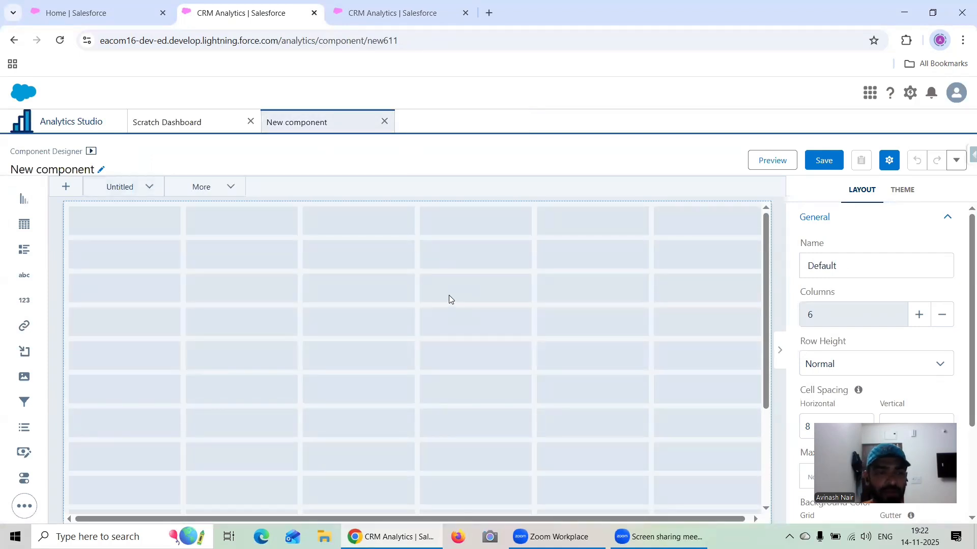
- Open the Scratch Dashboard for editing and compare its designer with that of the new component
click(170, 123)
click(730, 156)
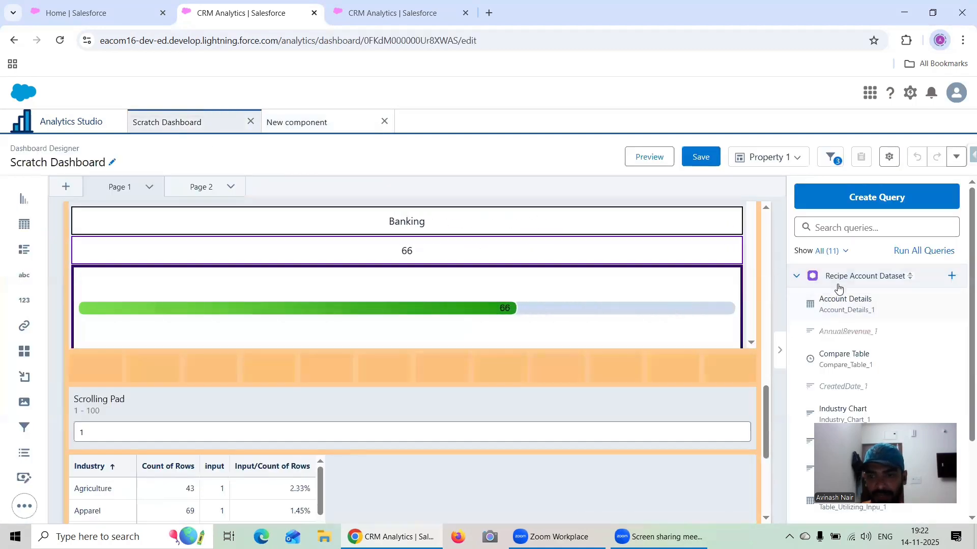
click(290, 124)
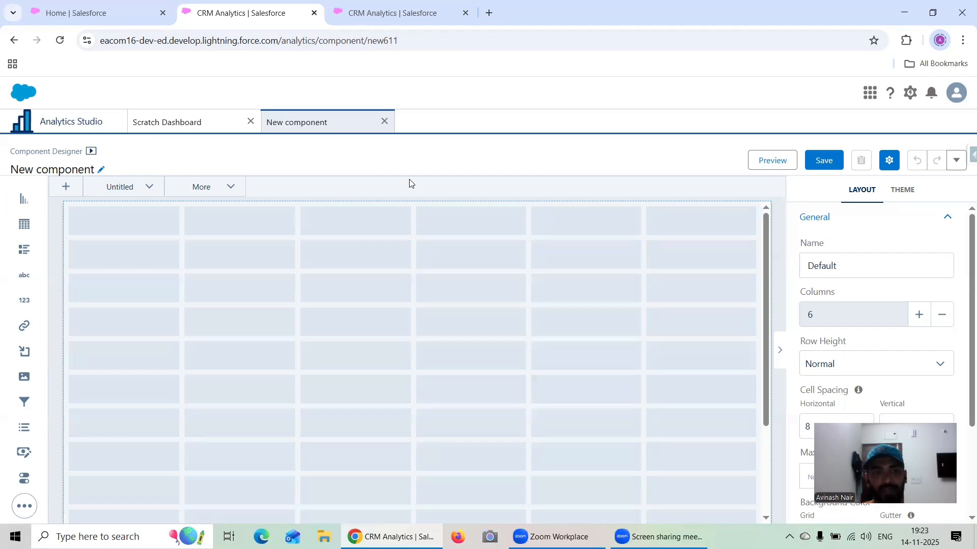
click(207, 122)
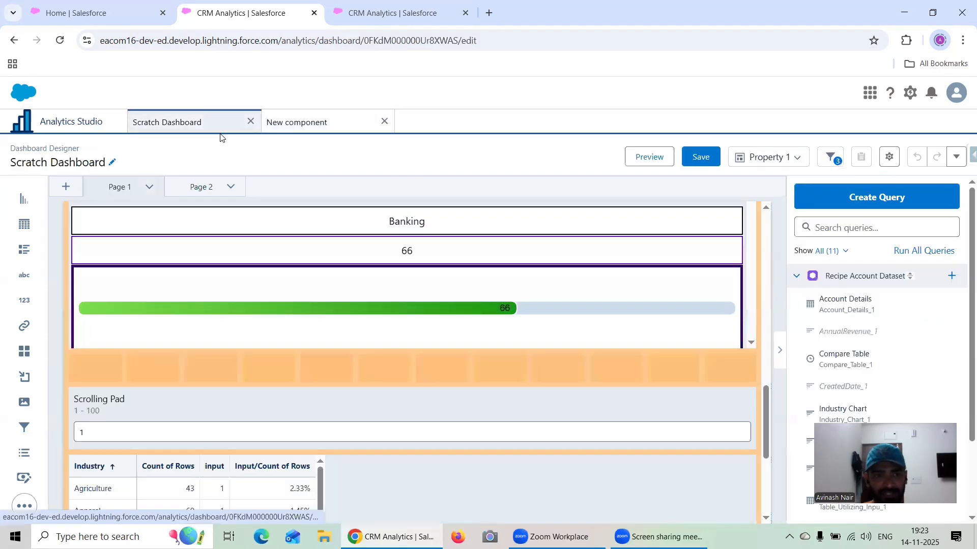
- Add two pages named Page 3 and Page 4 to the Scratch Dashboard
scroll(646, 232, up, 9)
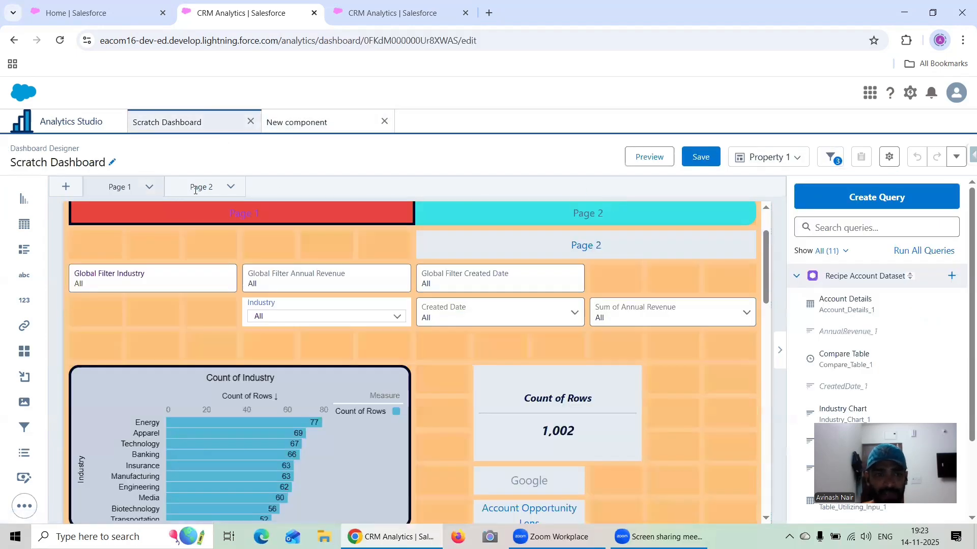
click(193, 184)
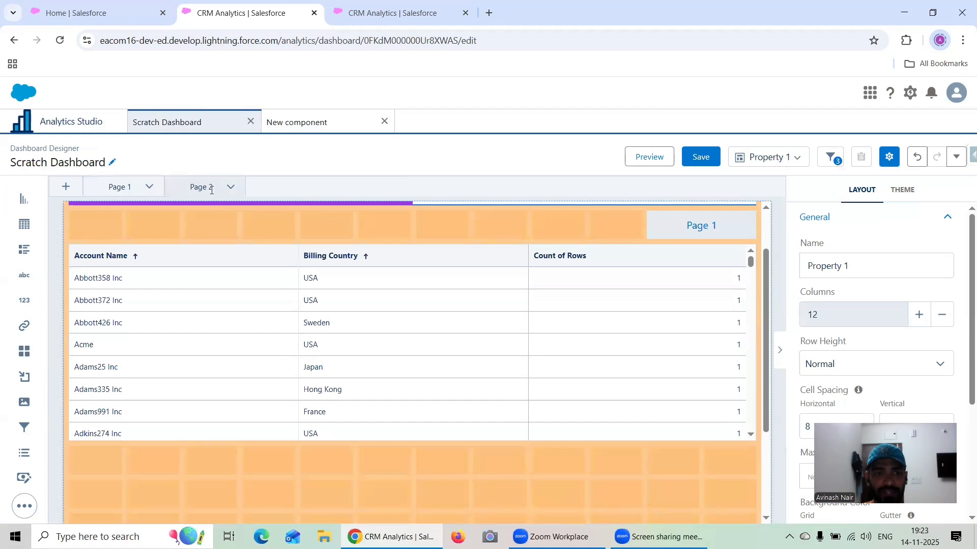
click(66, 187)
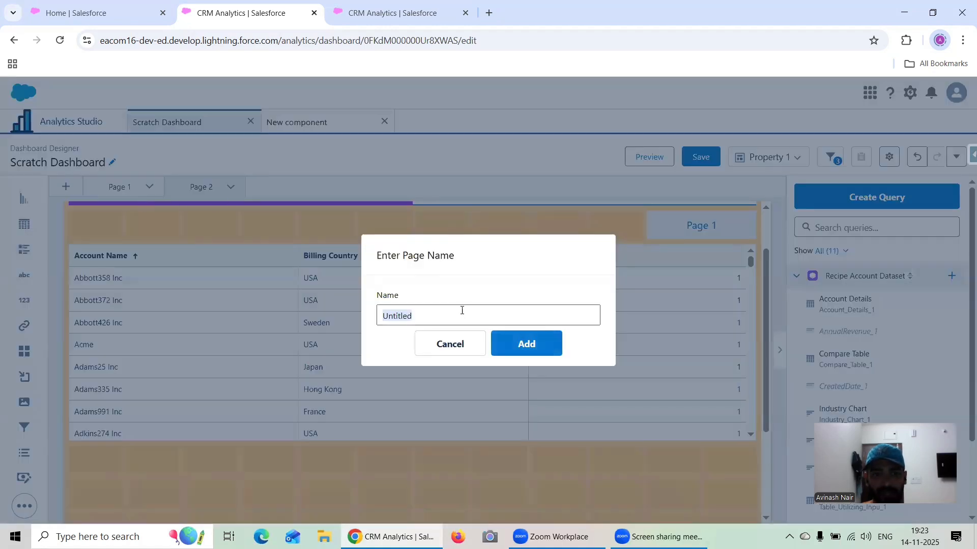
text(Page 3)
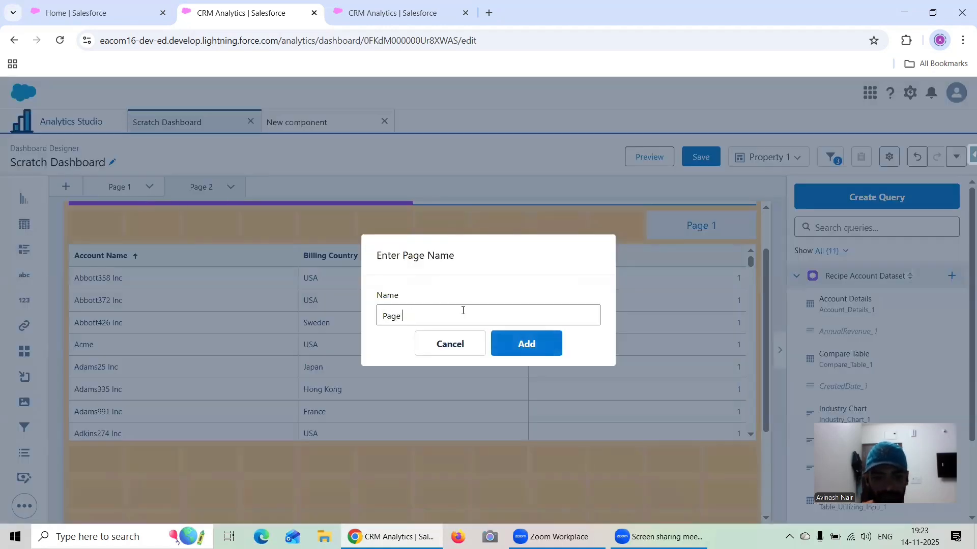
click(529, 346)
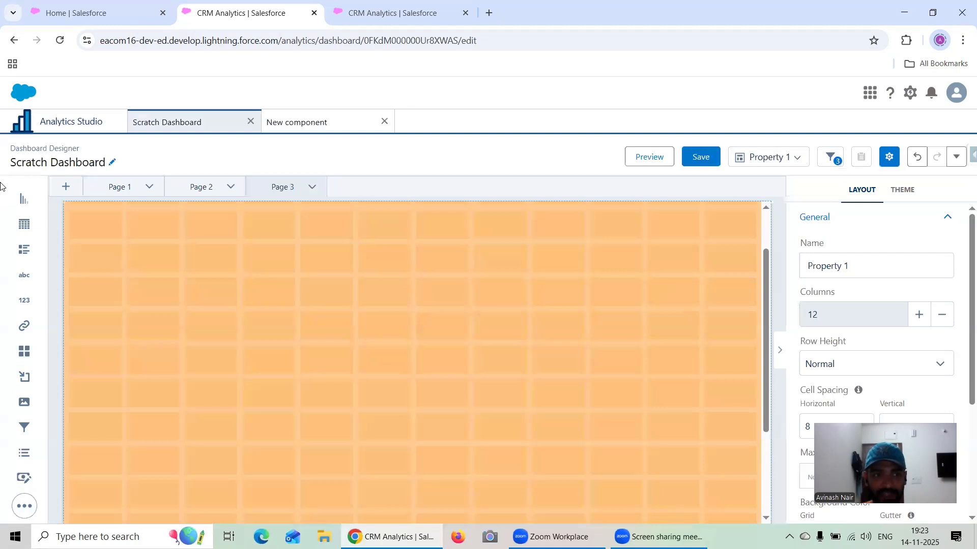
click(65, 186)
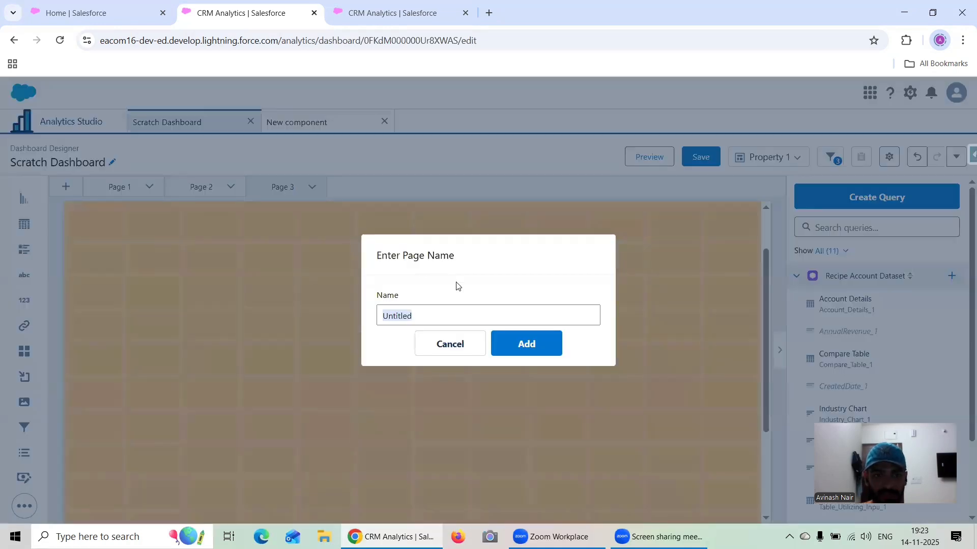
text(Page 4)
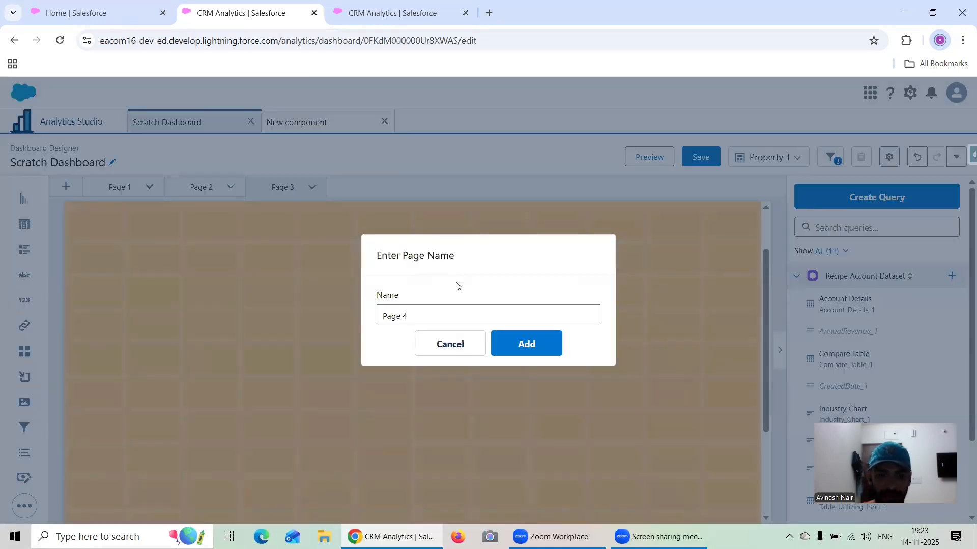
click(529, 351)
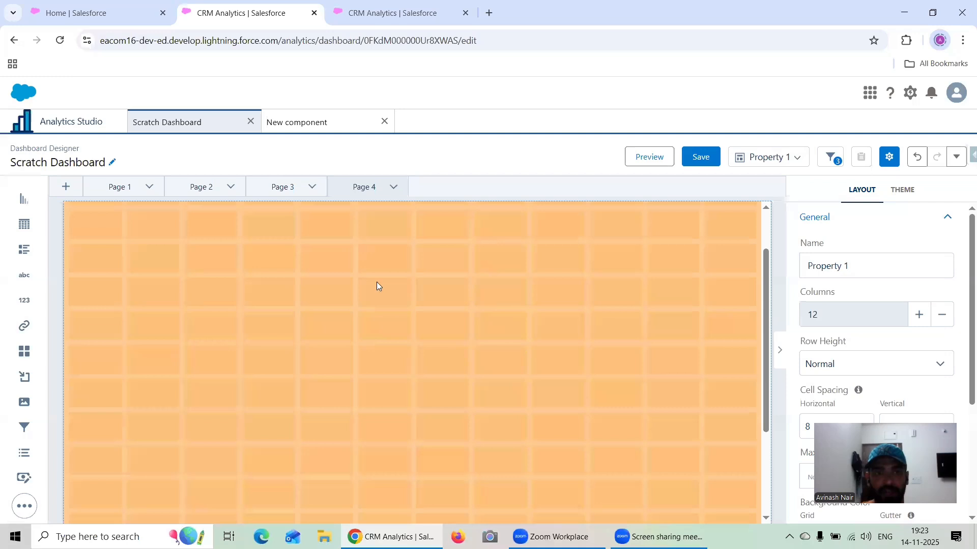
- Place two toggle widgets side by side near the upper-left of the Page 3 canvas
click(286, 187)
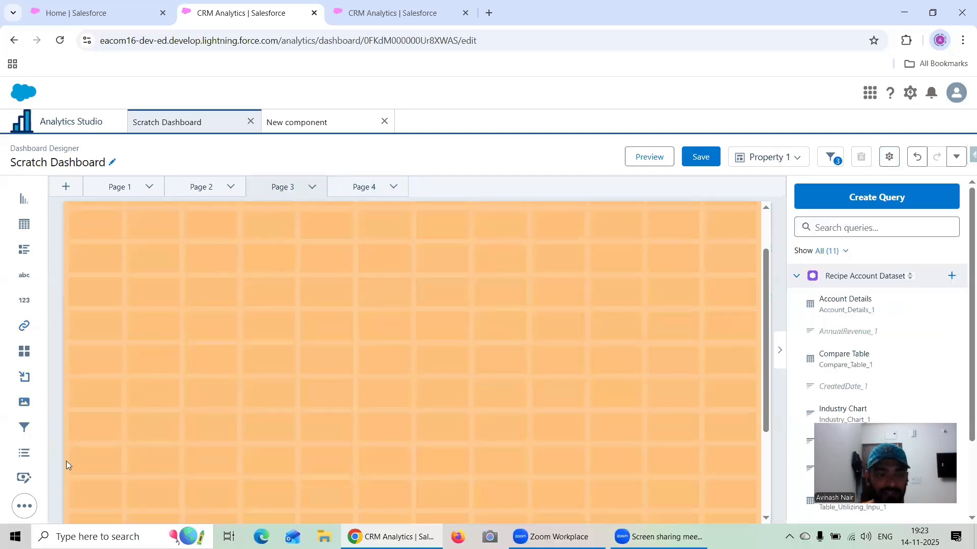
click(40, 497)
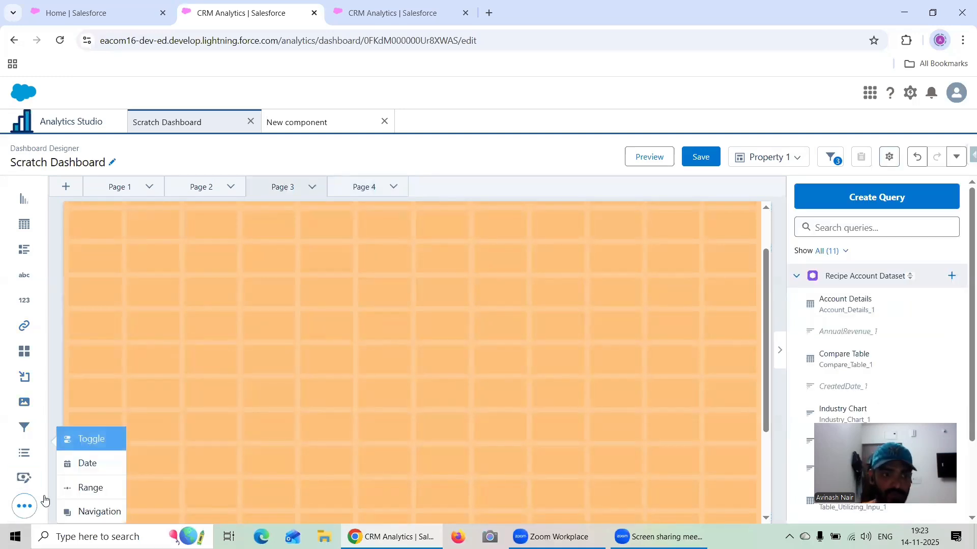
drag(87, 441, 241, 261)
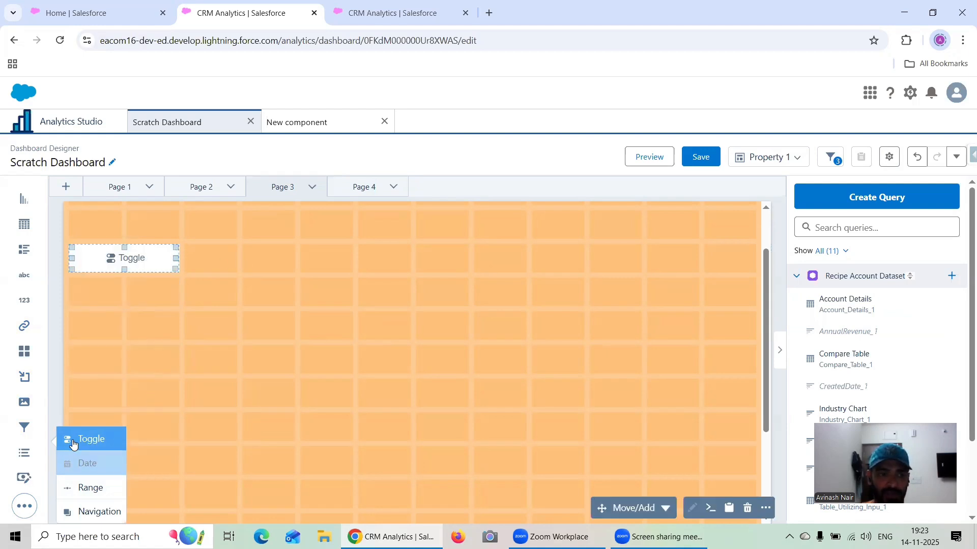
drag(65, 440, 259, 269)
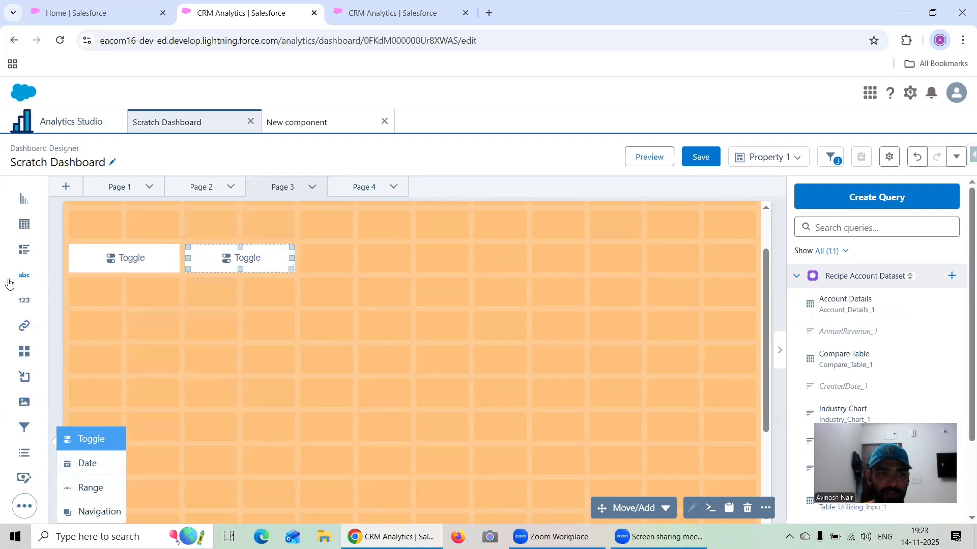
- Add a chart widget beneath the toggles on Page 3, spanning both toggles, and make it one row taller
drag(24, 200, 161, 345)
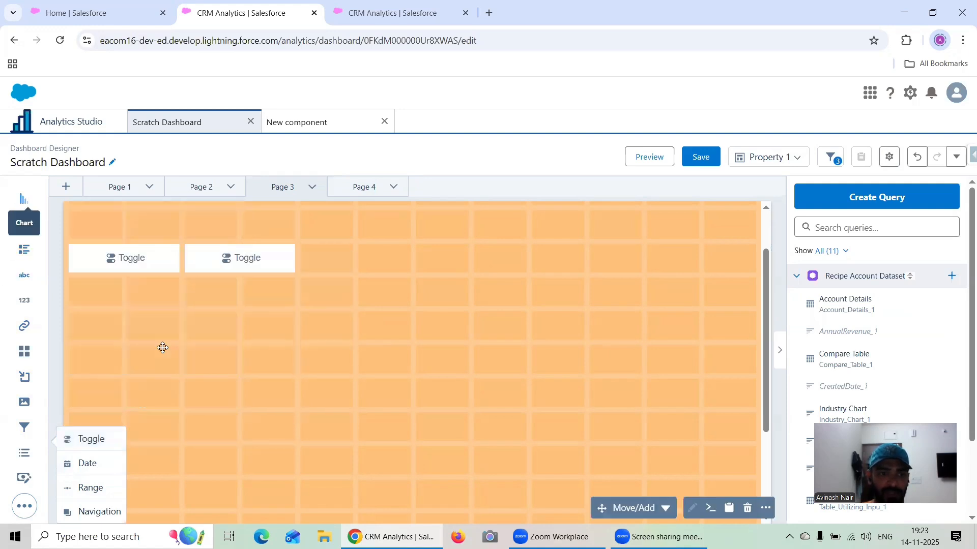
drag(232, 325, 268, 322)
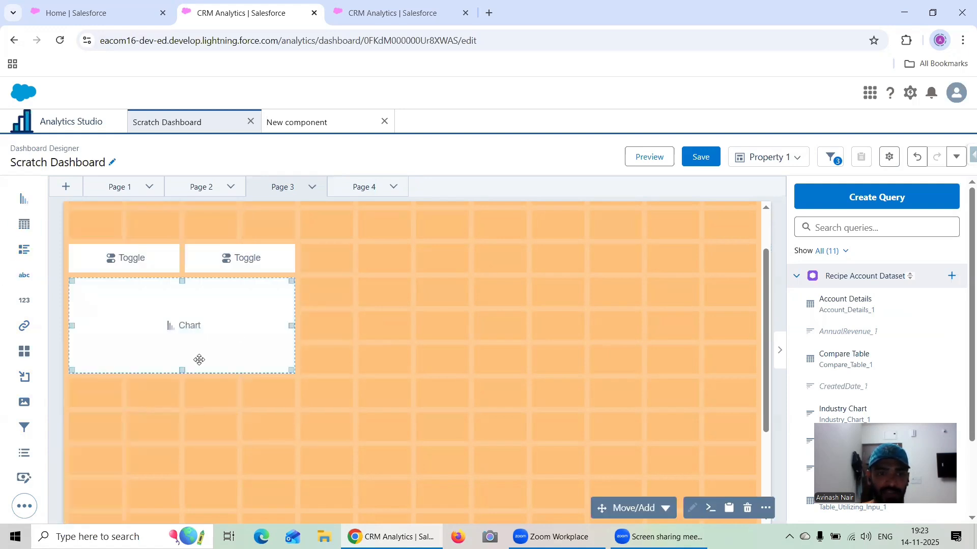
drag(182, 373, 185, 402)
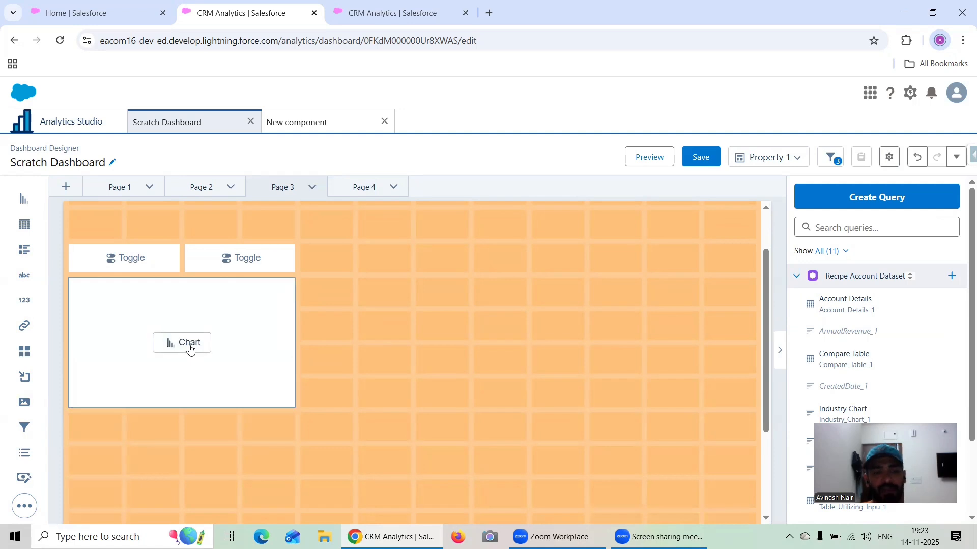
- Build the Page 3 chart's query from Recipe Account Dataset with bars grouped by Account Type, and label the query Type
click(194, 348)
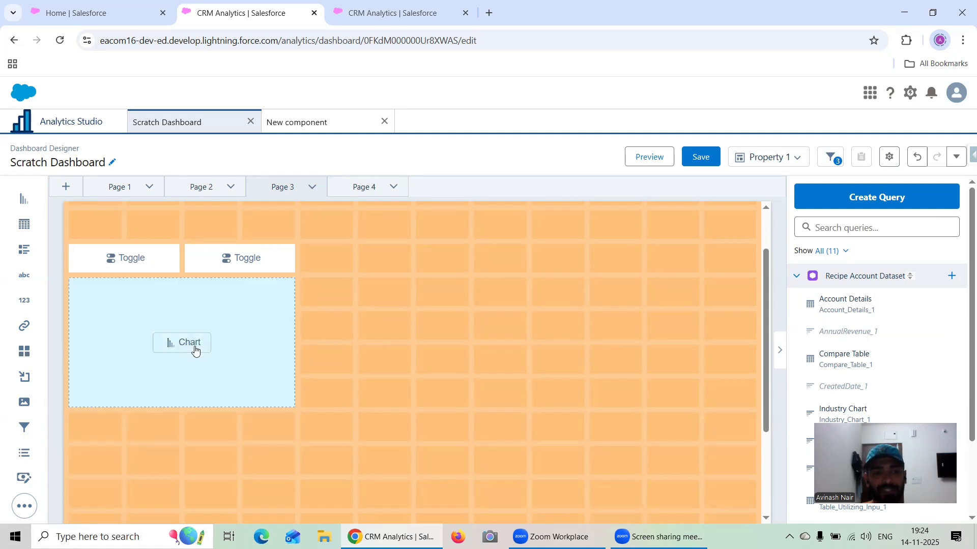
click(191, 345)
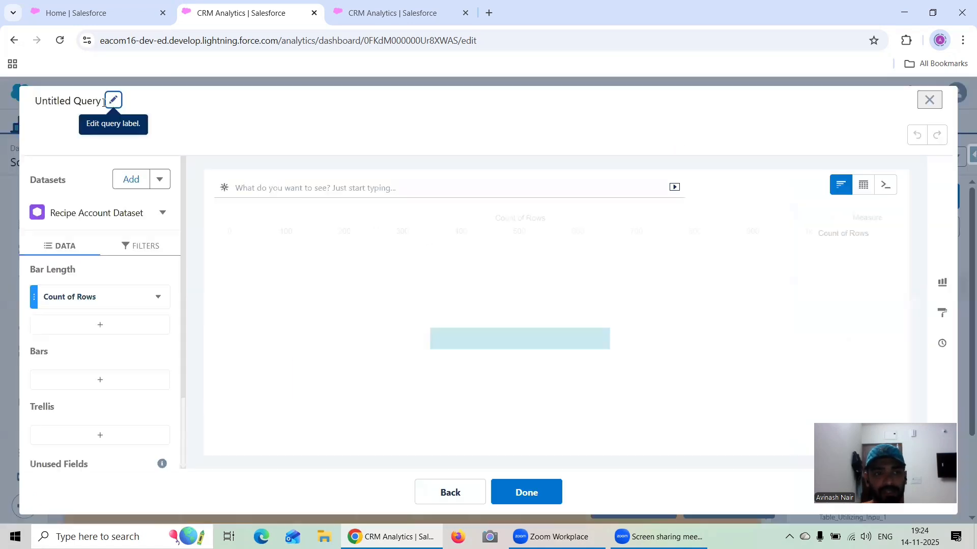
click(111, 379)
click(298, 351)
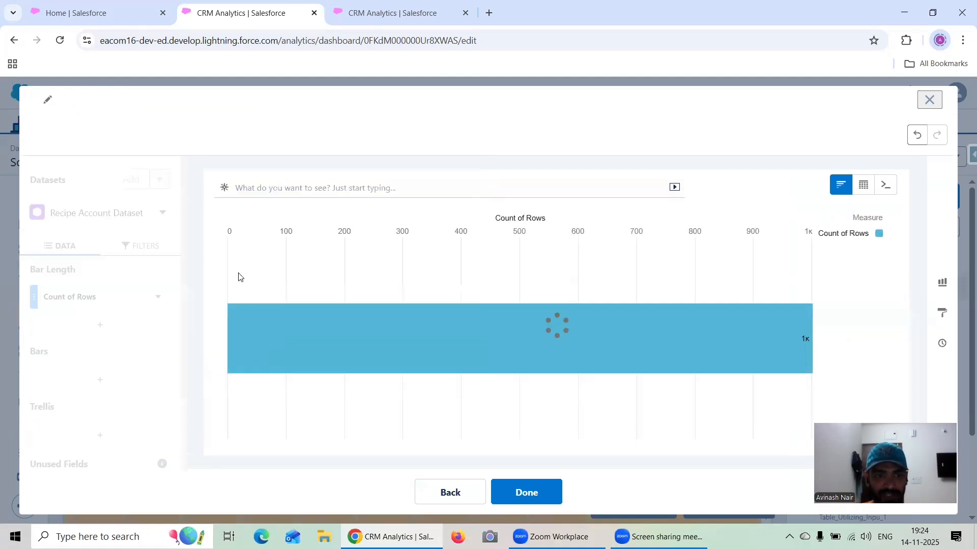
click(49, 103)
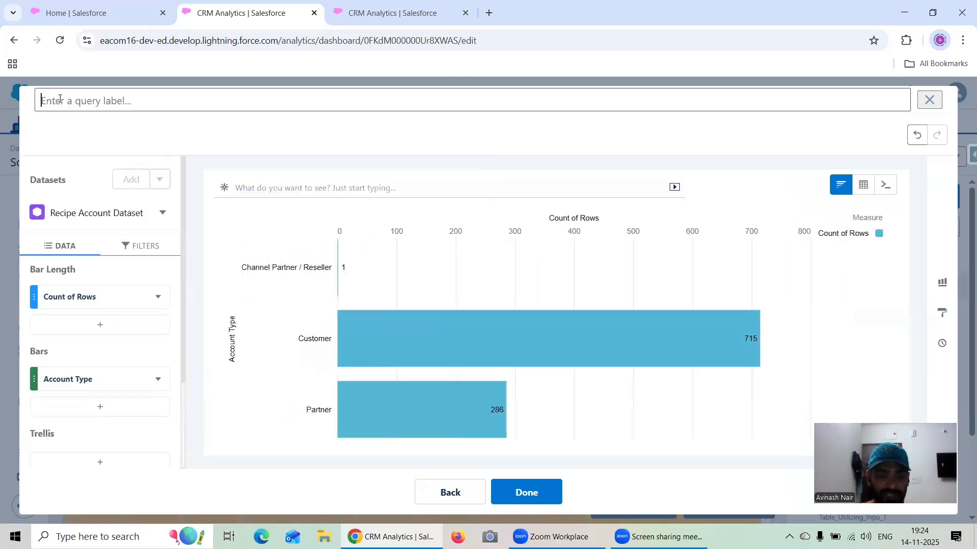
text(Type)
key(Return)
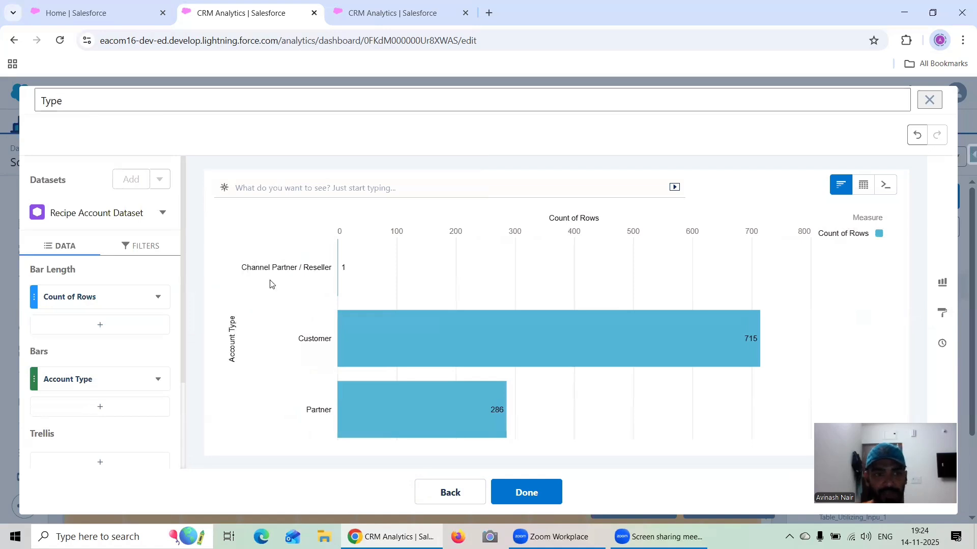
click(524, 491)
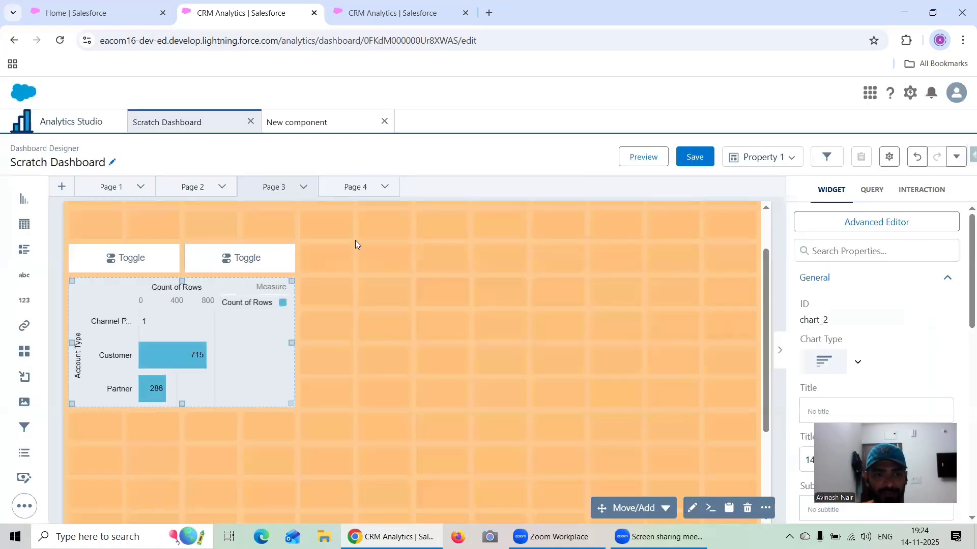
- On Page 4, place two toggles side by side near the canvas's upper-left and a chart beneath them spanning both
click(353, 186)
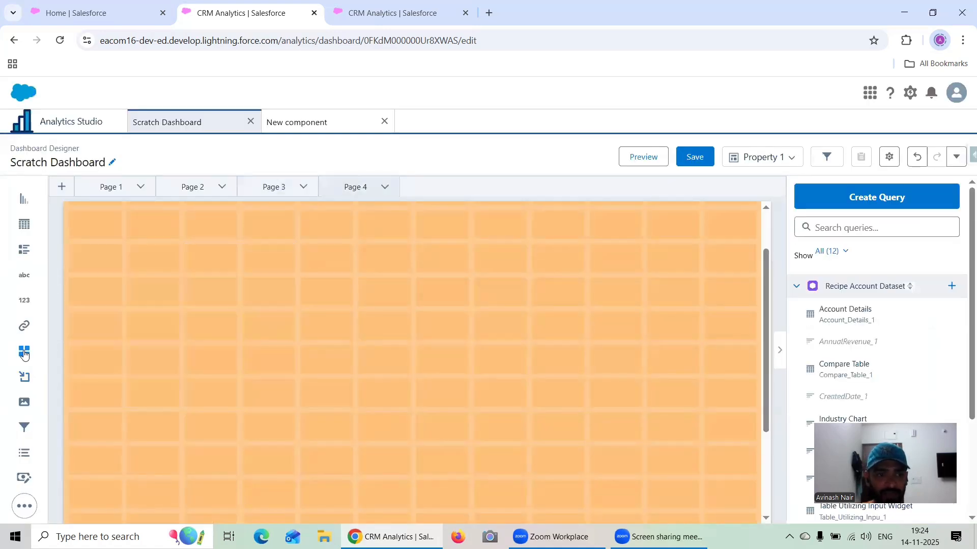
click(30, 477)
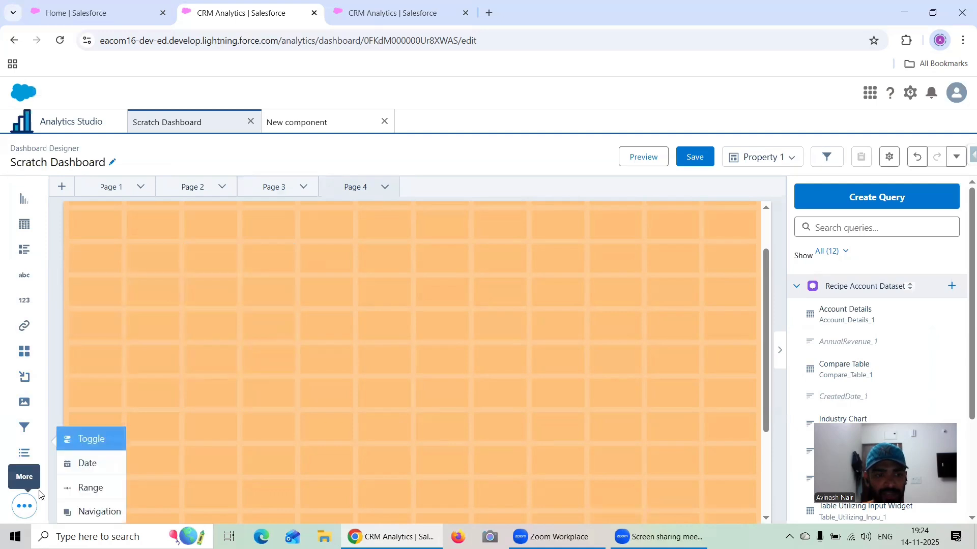
drag(87, 438, 115, 270)
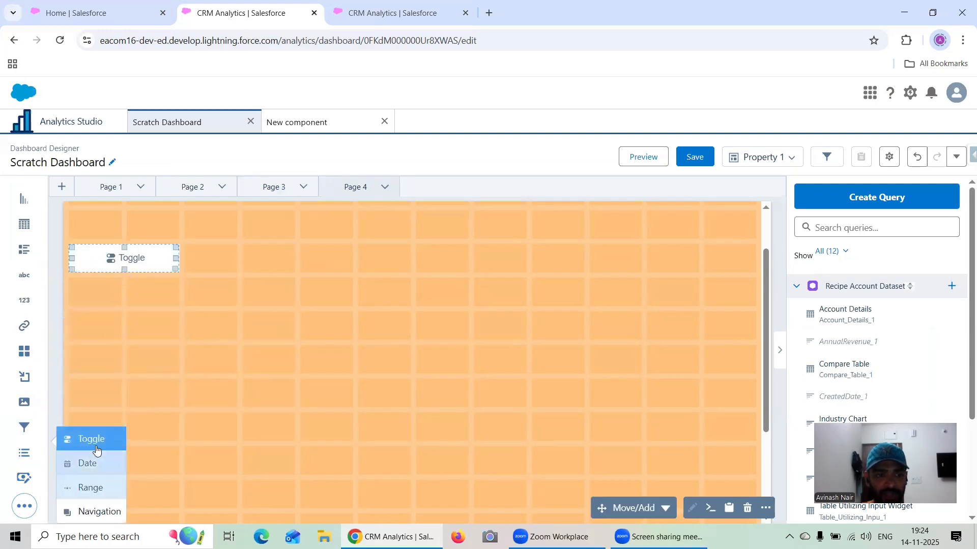
drag(87, 438, 196, 265)
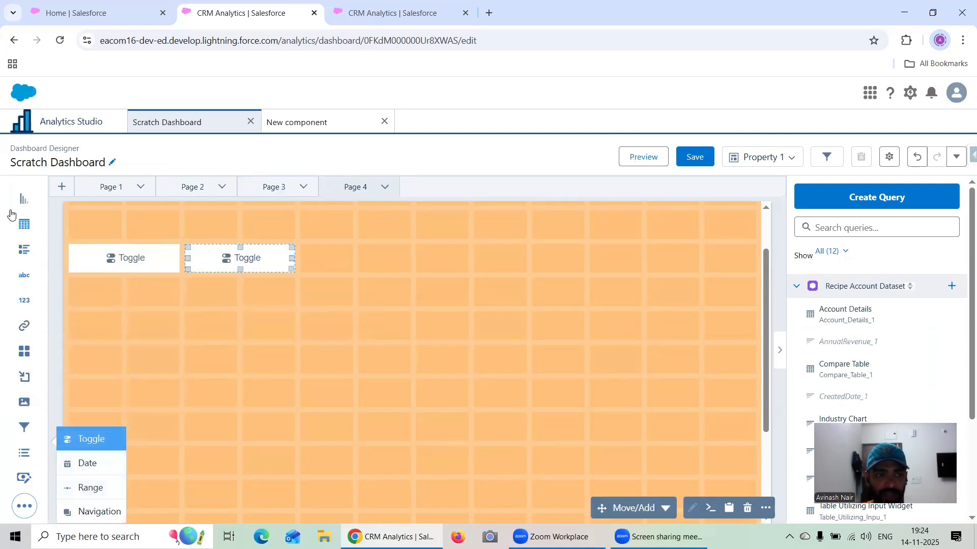
drag(23, 199, 125, 331)
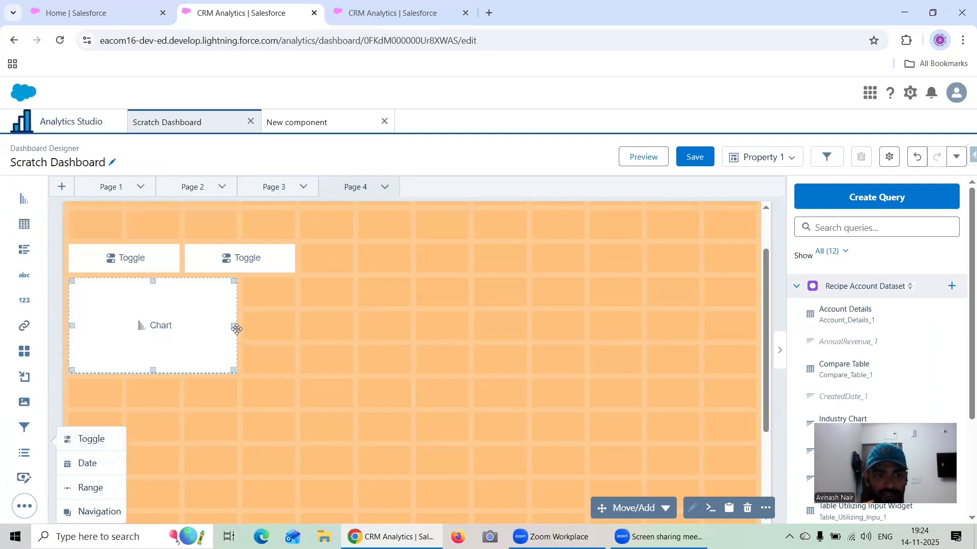
drag(237, 325, 283, 323)
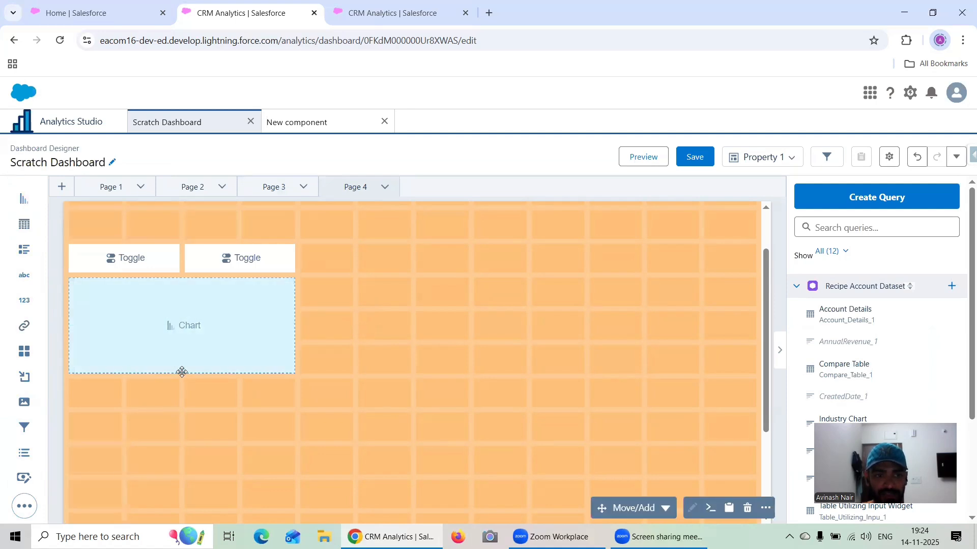
- Build the Page 4 chart's query with the label Industry Chart and bars grouped by Industry
click(173, 340)
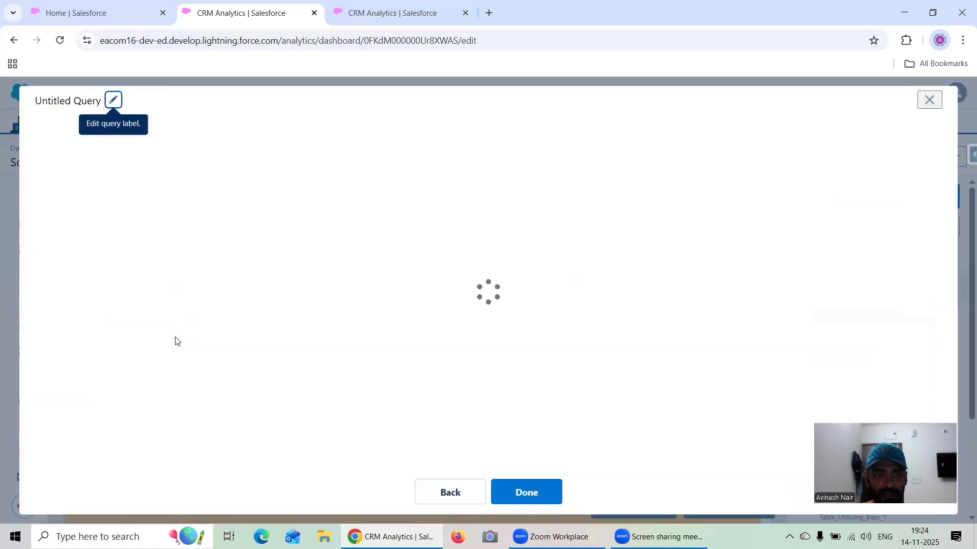
click(113, 100)
text(Industry)
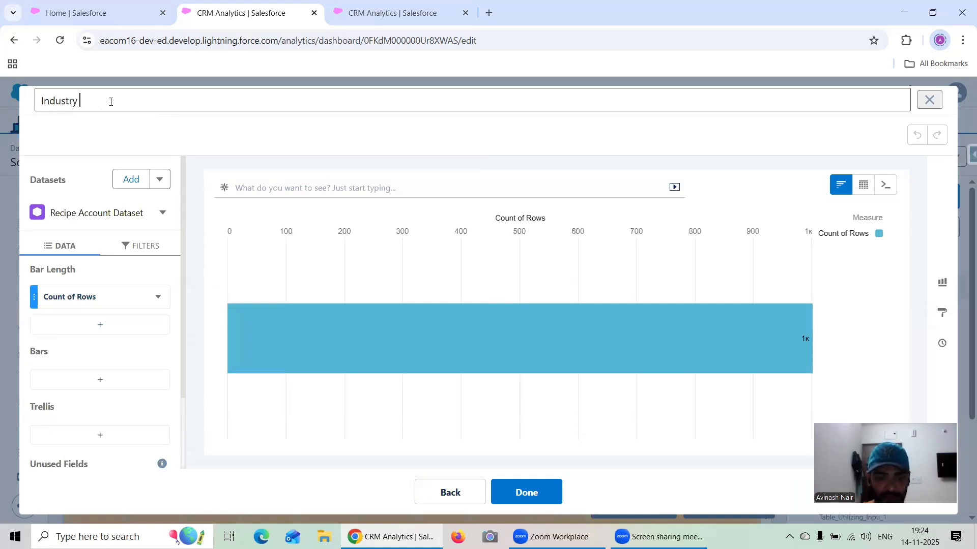
text( Chart)
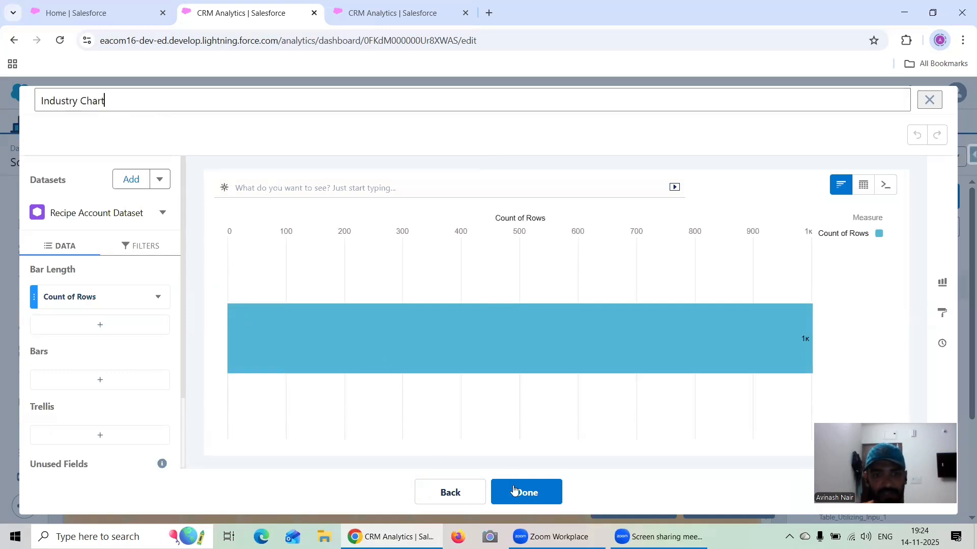
click(143, 378)
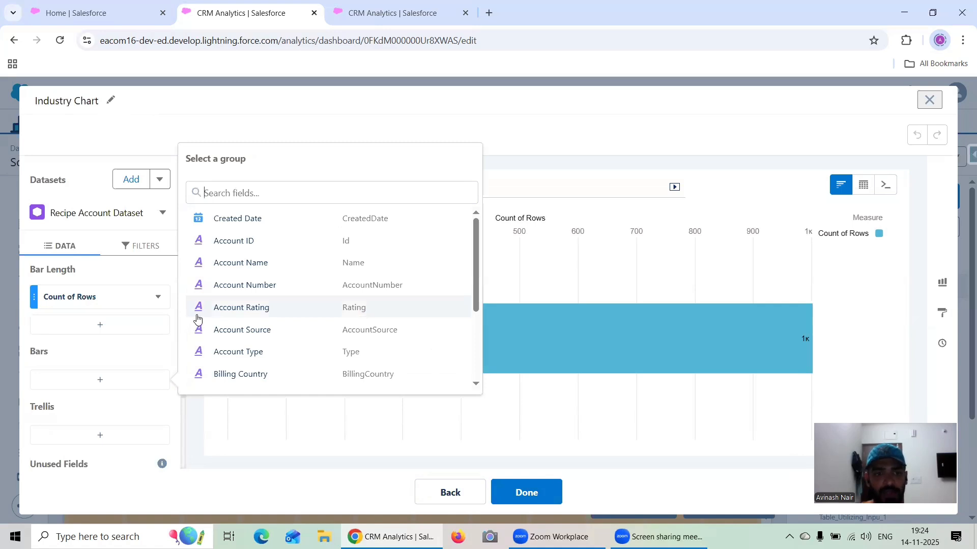
scroll(257, 334, down, 3)
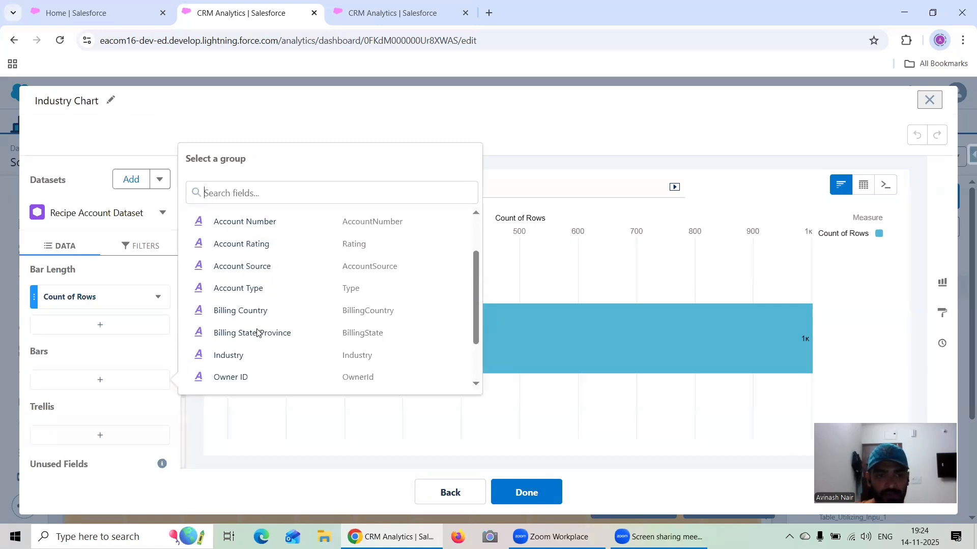
click(253, 353)
click(544, 492)
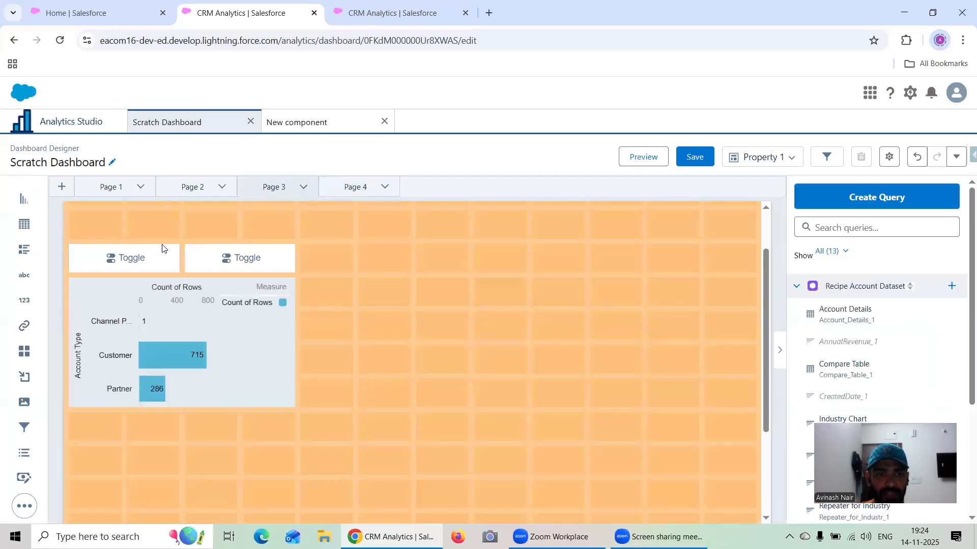
double_click(136, 257)
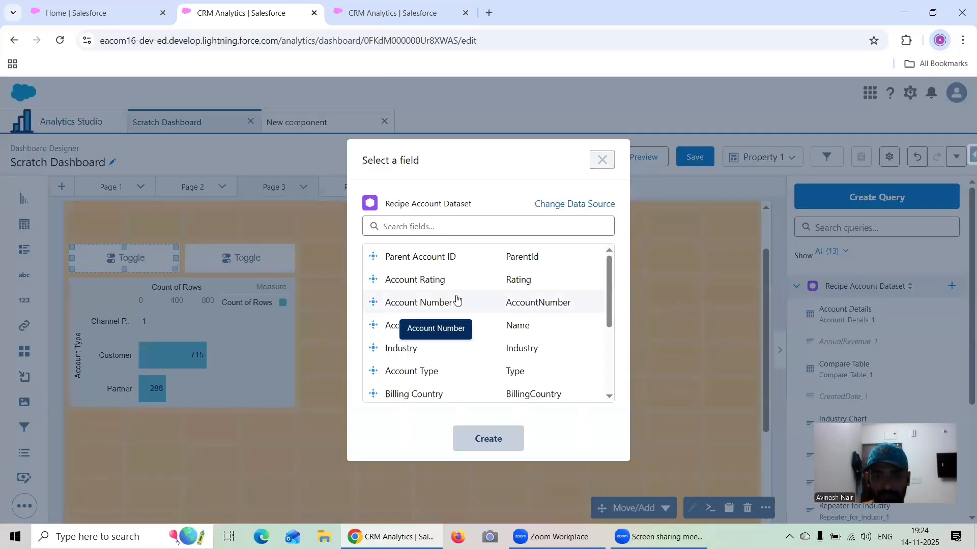
click(600, 160)
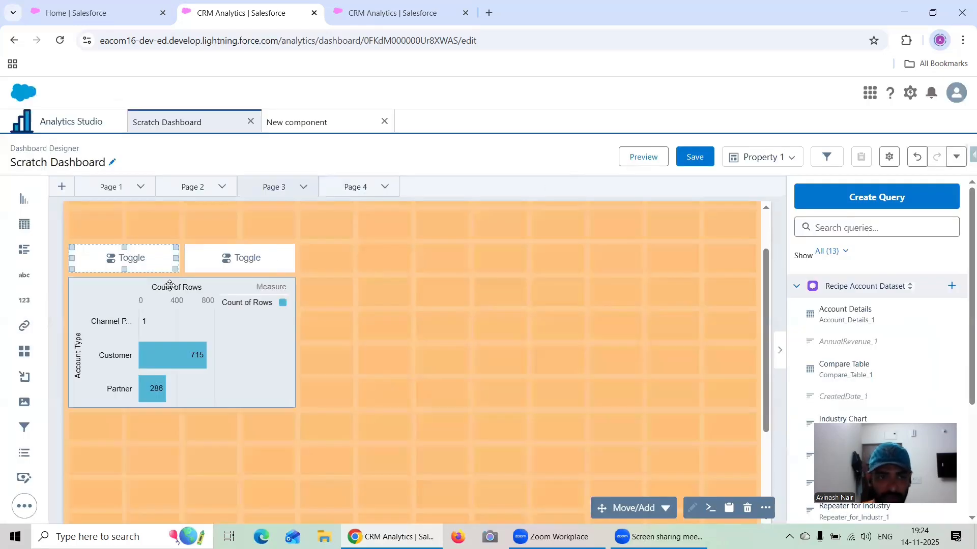
click(25, 506)
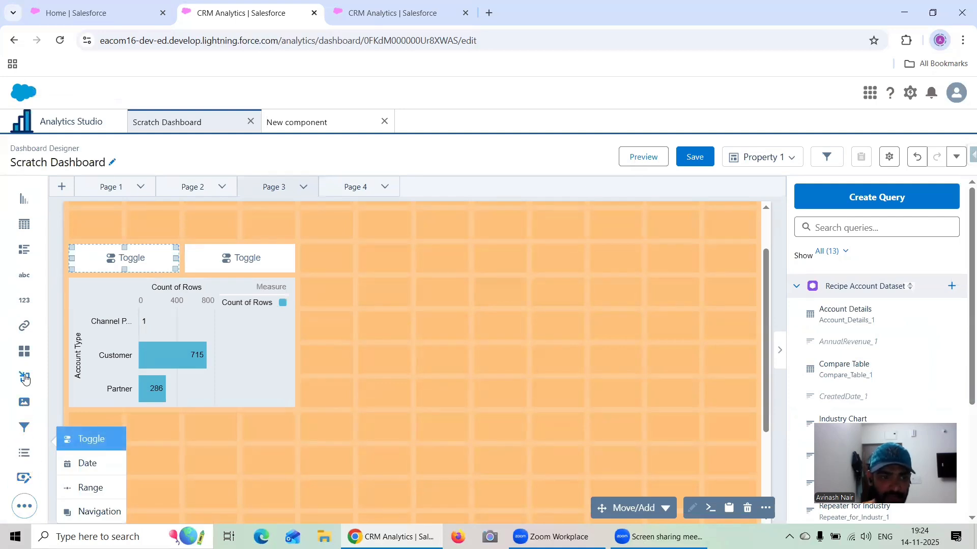
- Replace the two toggles above the Page 3 chart with two side-by-side link widgets
click(283, 258)
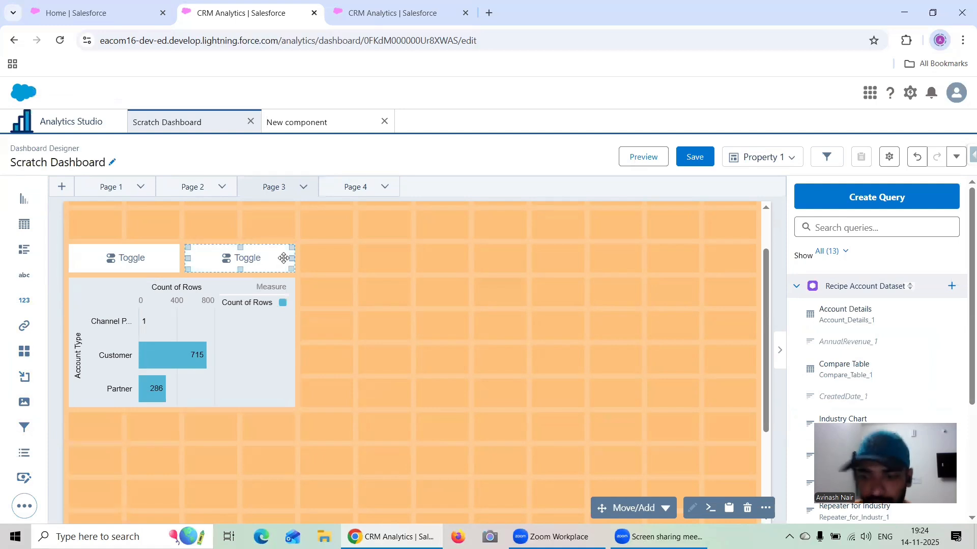
key(Delete)
click(169, 260)
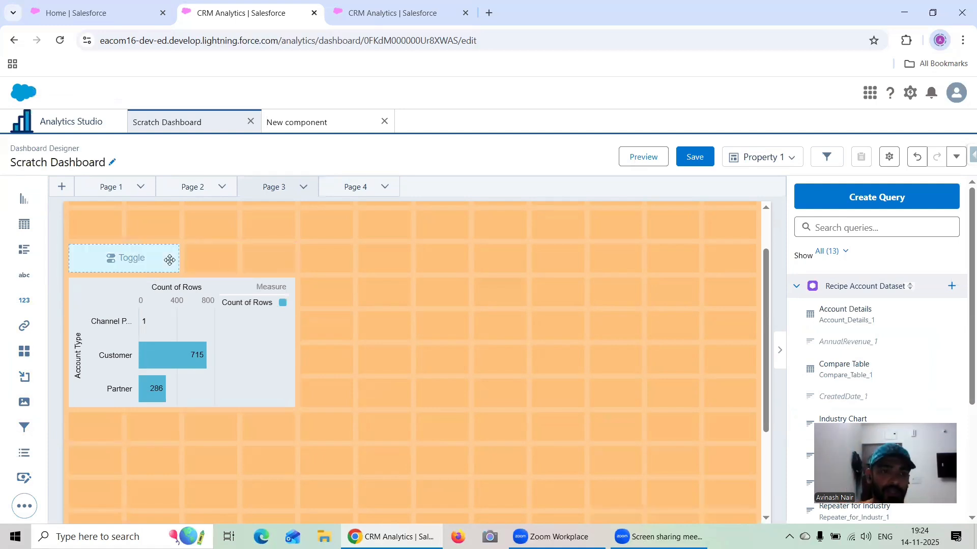
key(Delete)
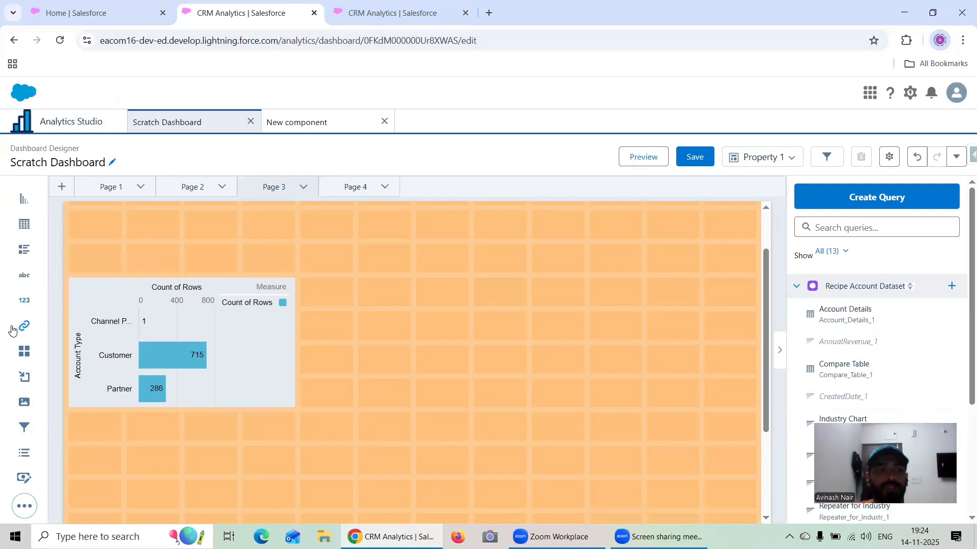
drag(11, 329, 213, 255)
- Replace the two toggles above the Page 4 chart with two side-by-side link widgets
click(366, 184)
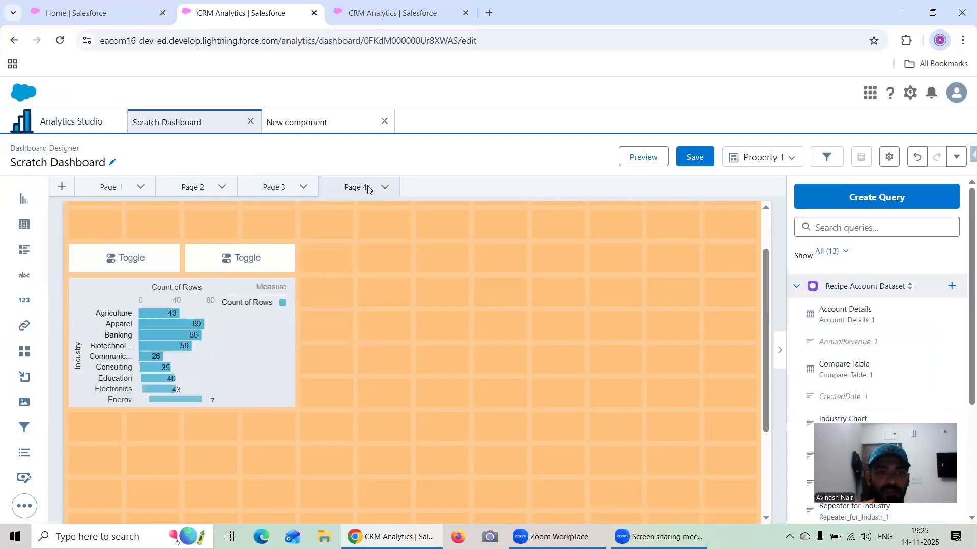
click(146, 263)
click(602, 161)
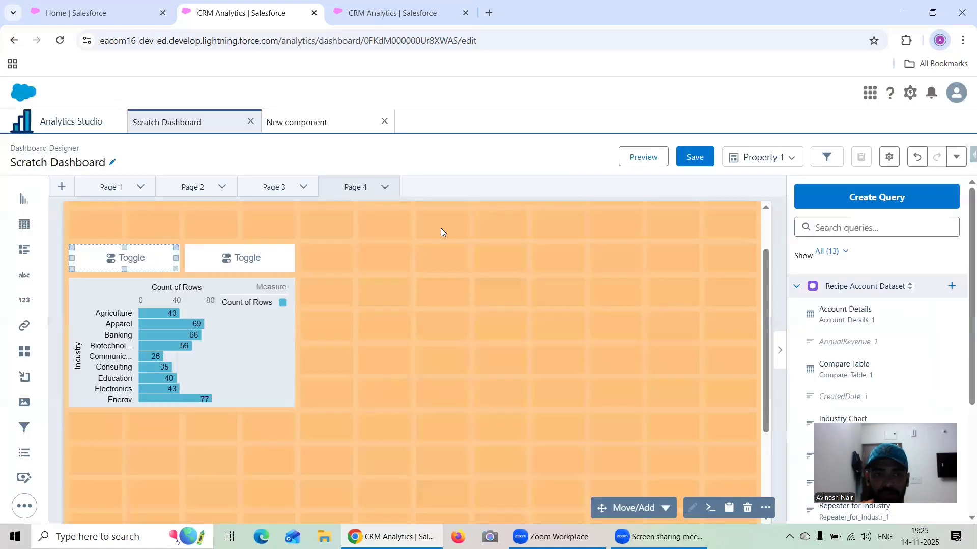
click(281, 264)
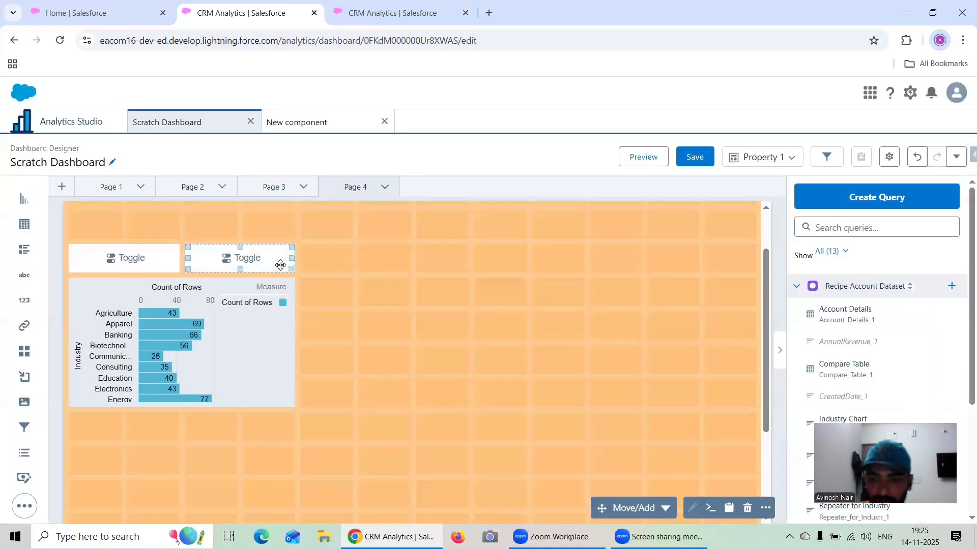
key(Delete)
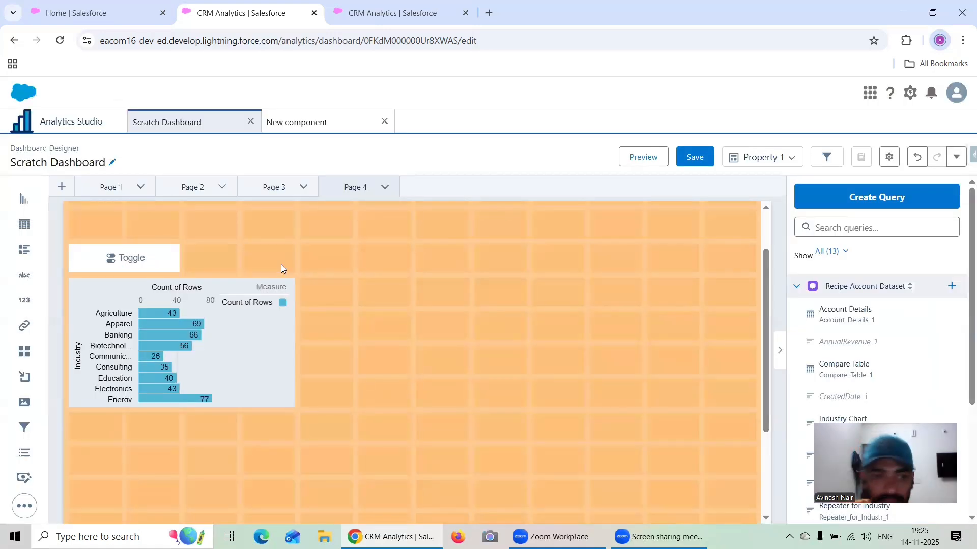
click(177, 262)
key(Delete)
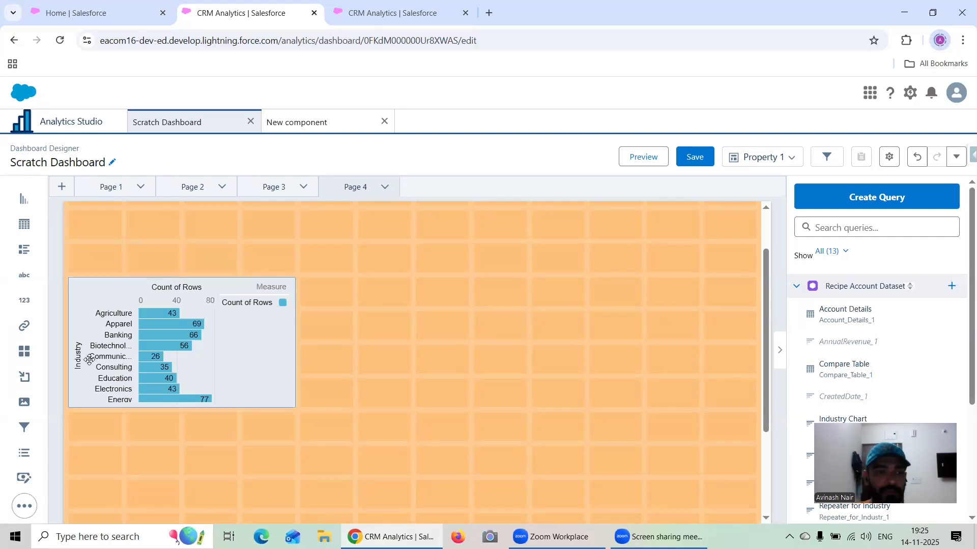
drag(20, 327, 198, 269)
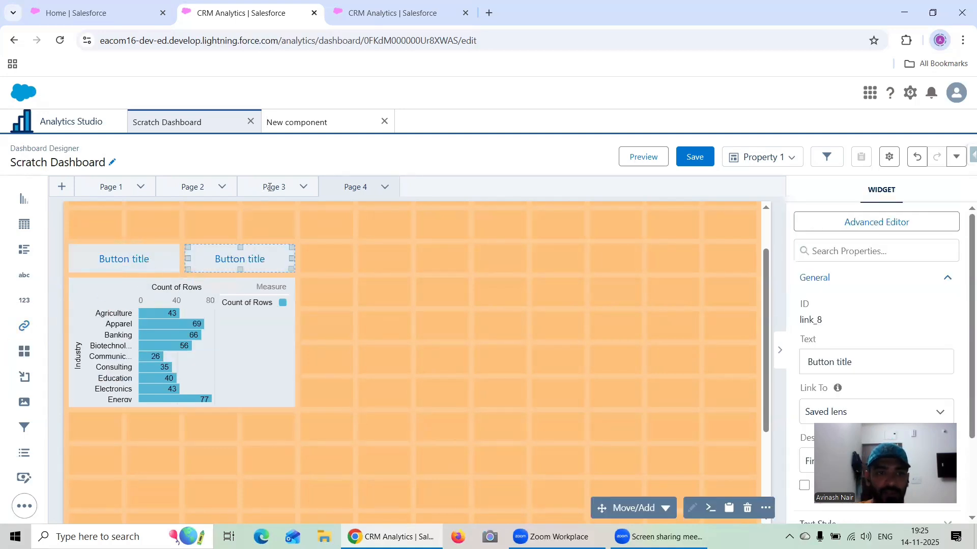
- Set the text of the first link button above the Page 3 chart to Type
click(143, 256)
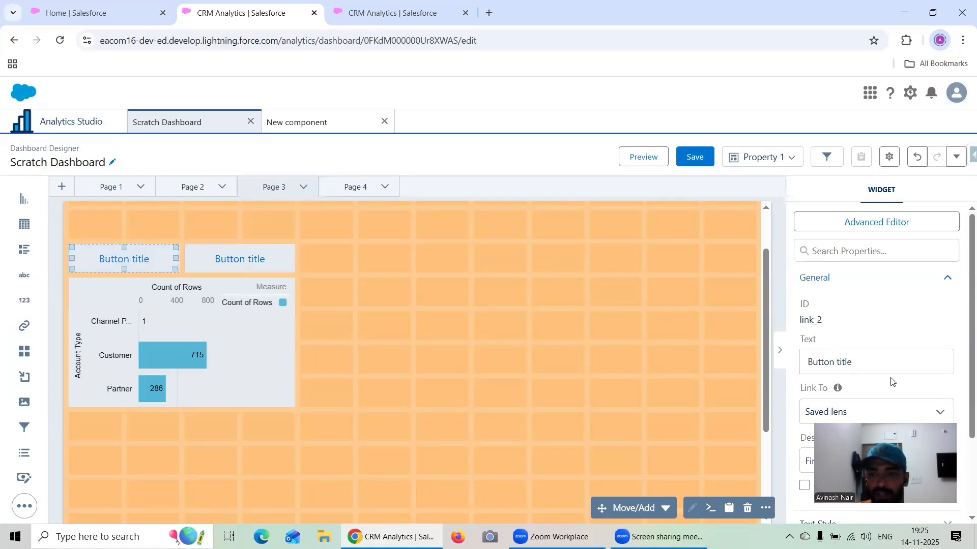
drag(883, 362, 791, 368)
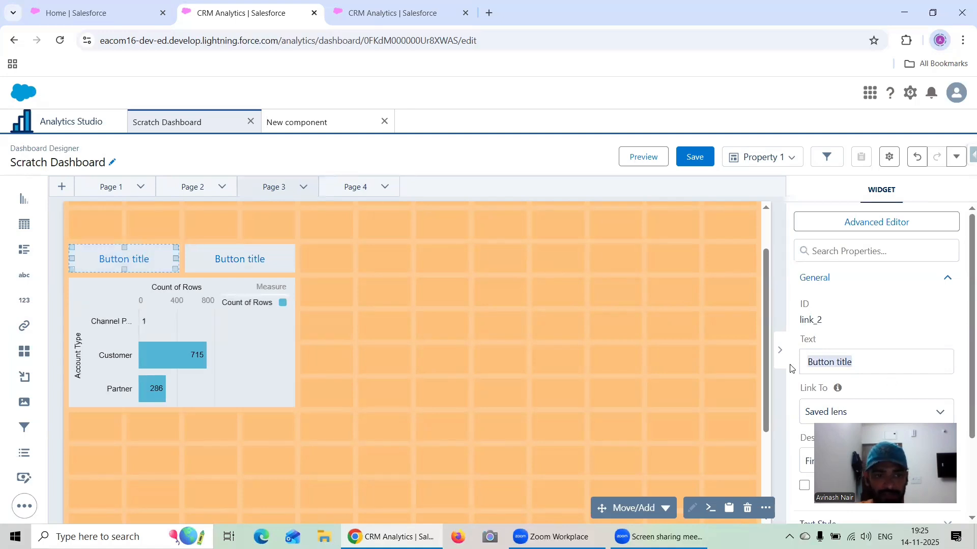
text(Type)
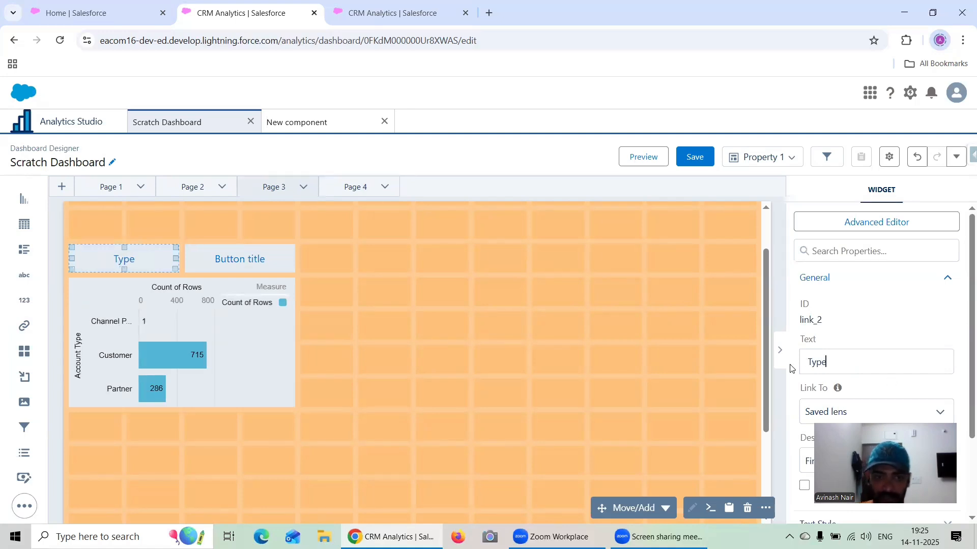
- Set the text of the second link button above the Page 3 chart to Industry
click(245, 254)
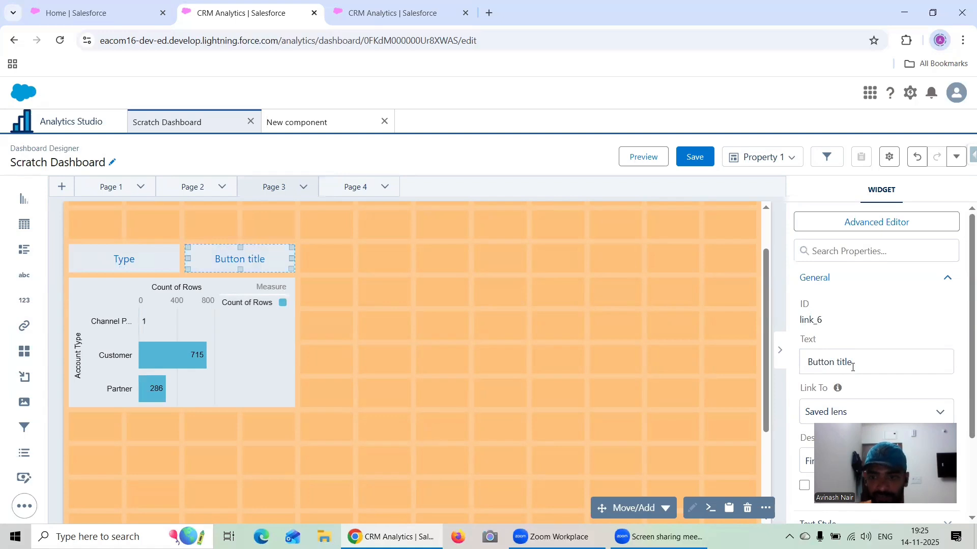
drag(858, 362, 779, 372)
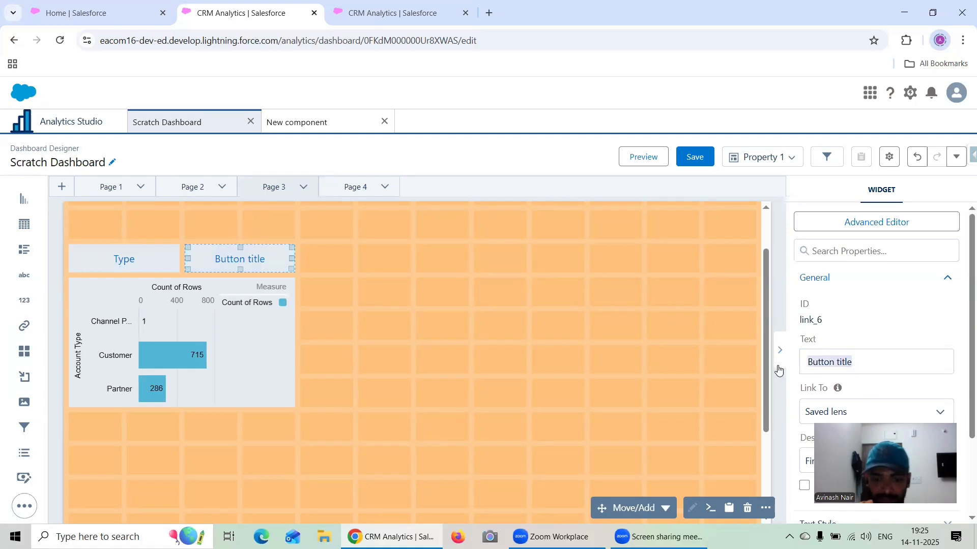
text(Industry)
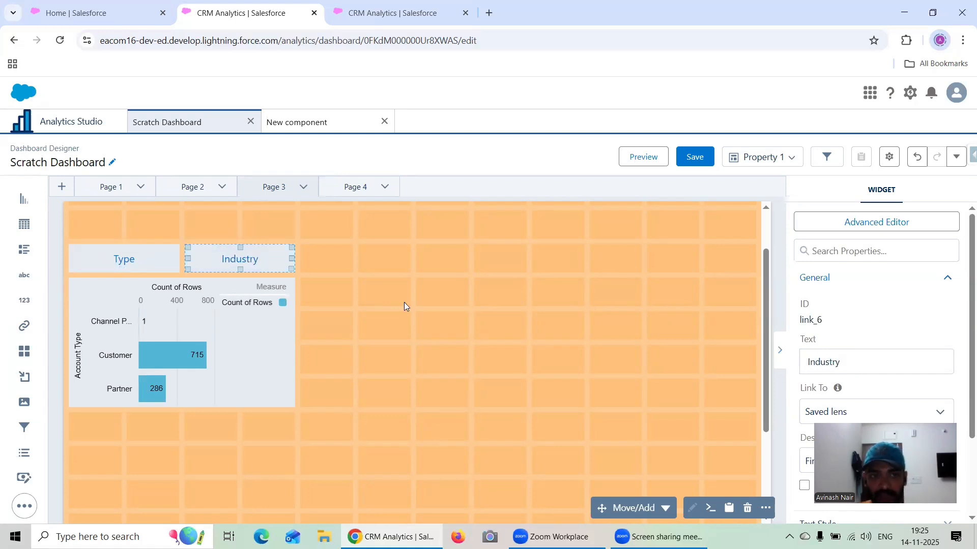
- Link the Type button on Page 3 to a page in layout, with Page 3 as its target
click(131, 251)
scroll(799, 354, down, 2)
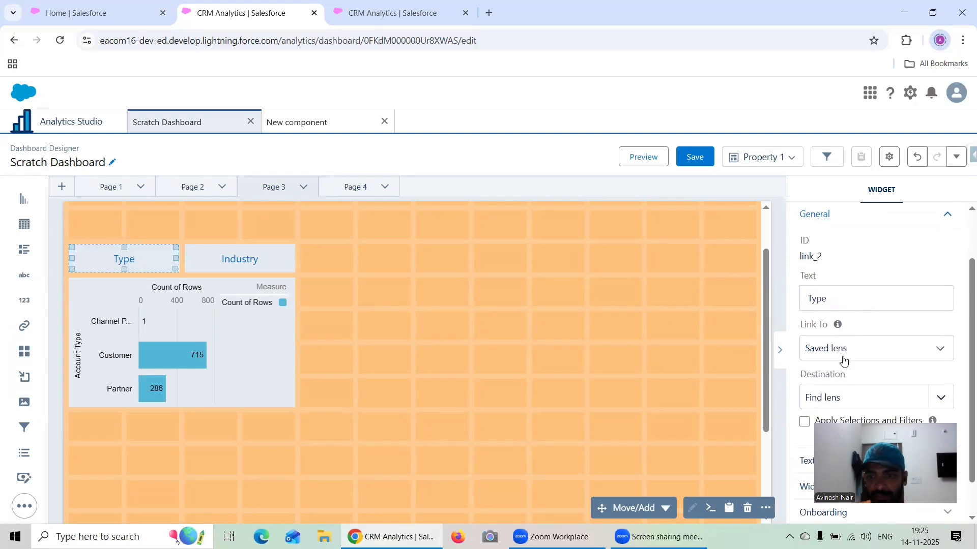
click(840, 305)
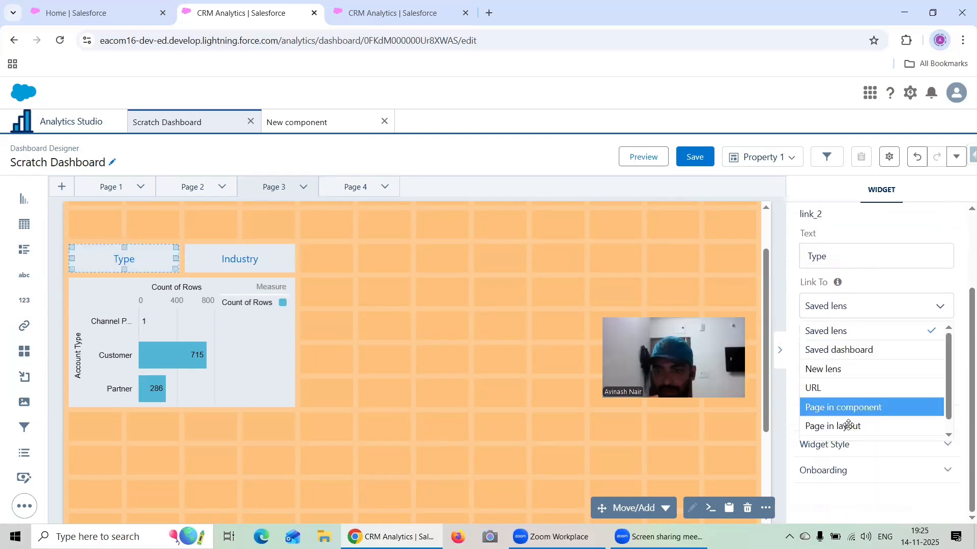
click(848, 424)
click(850, 376)
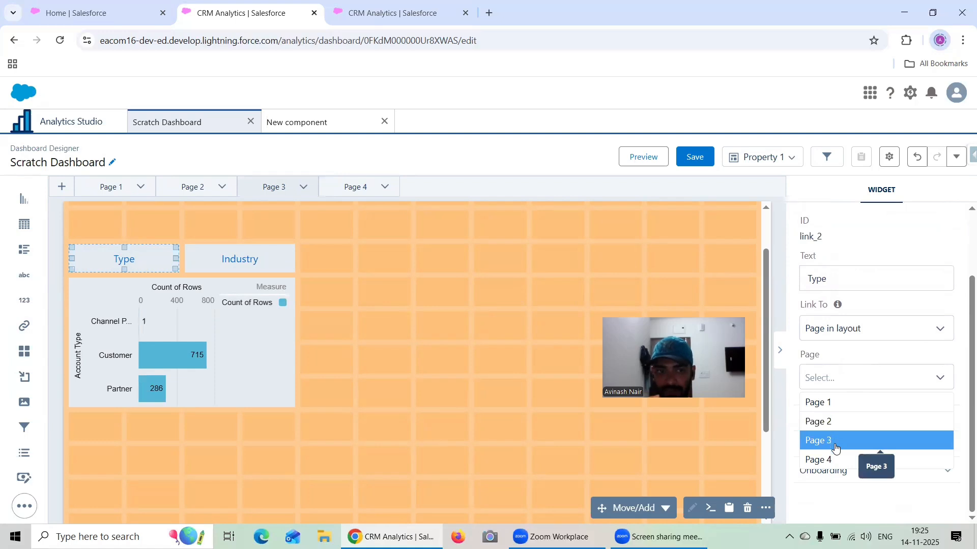
click(835, 447)
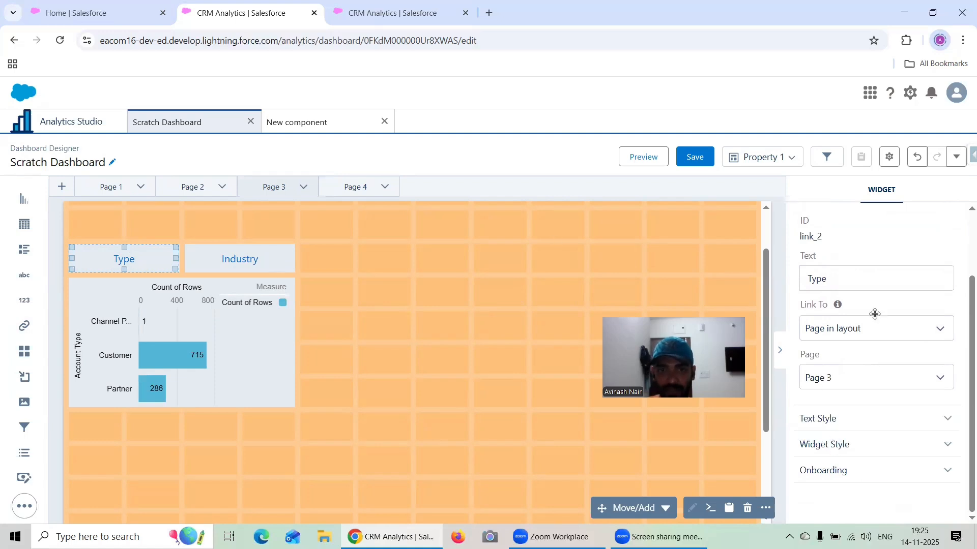
- Link the Industry button on Page 3 to a page in layout, with Page 4 as its target
click(849, 314)
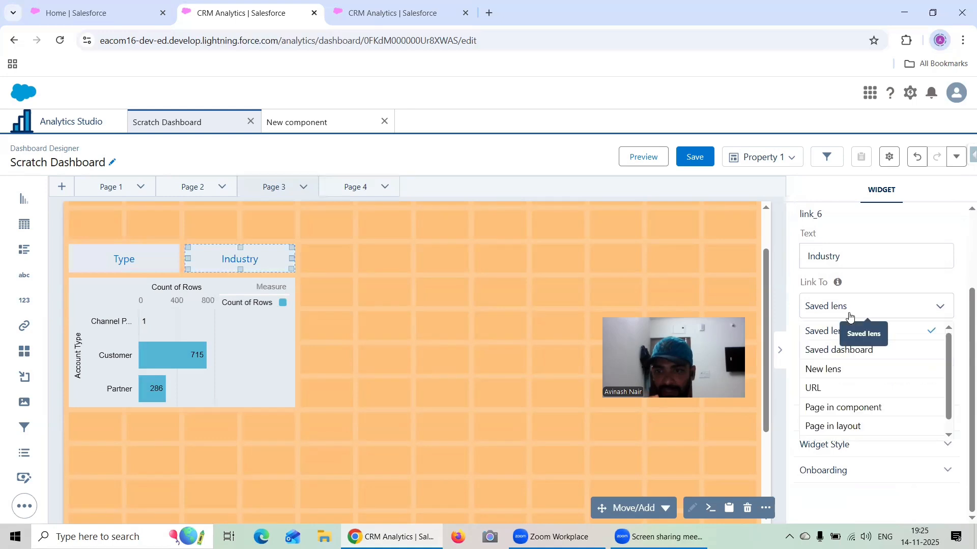
click(849, 426)
click(854, 334)
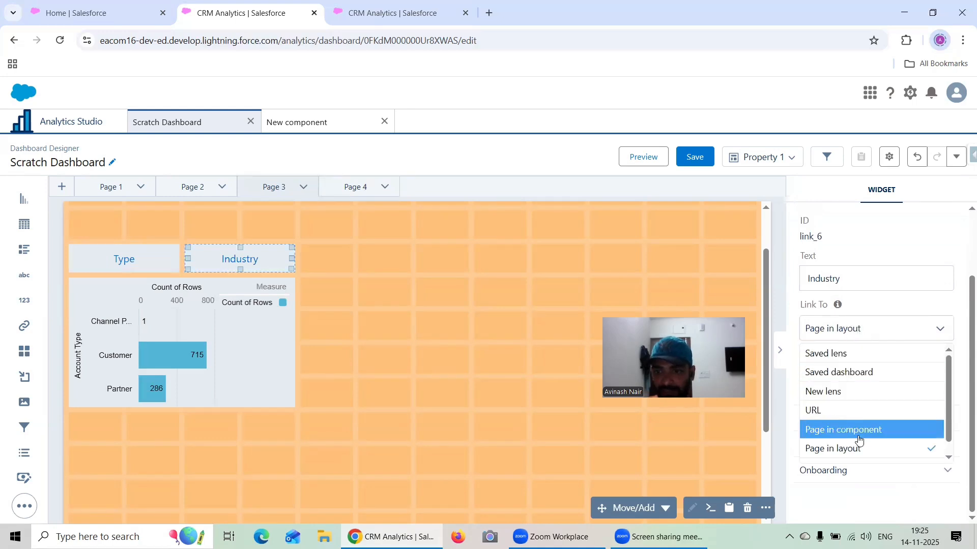
click(862, 449)
click(861, 384)
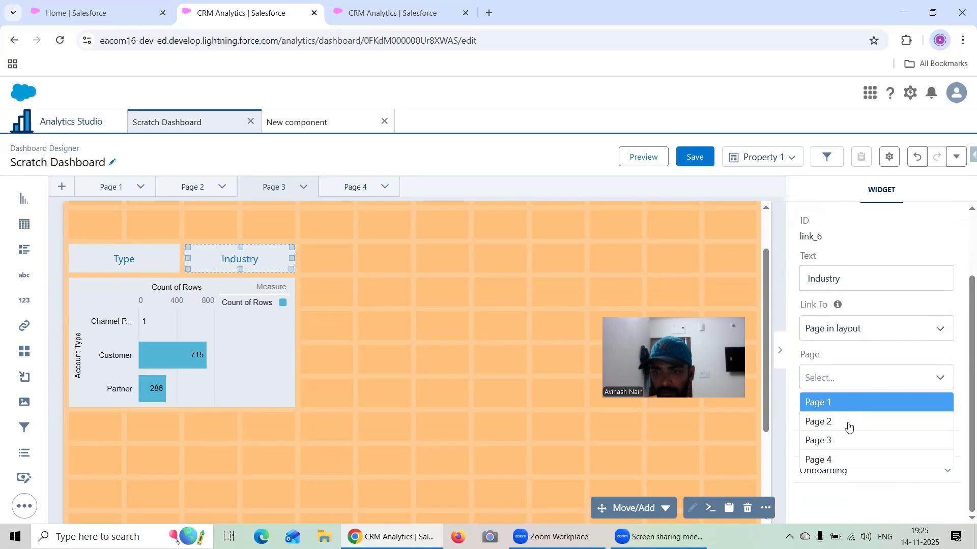
click(848, 460)
- Link the first button above the Page 4 chart to a page in layout, with Page 3 as its target
click(366, 192)
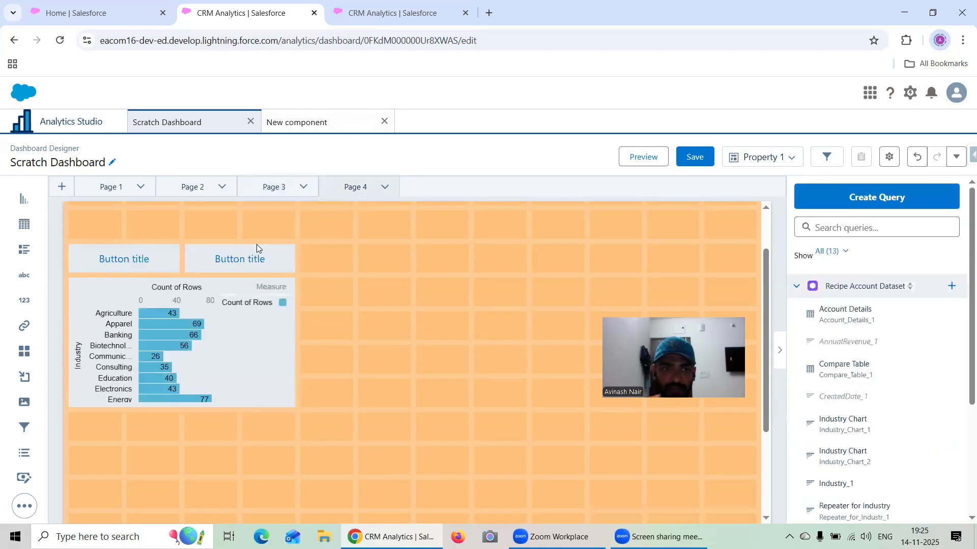
click(140, 261)
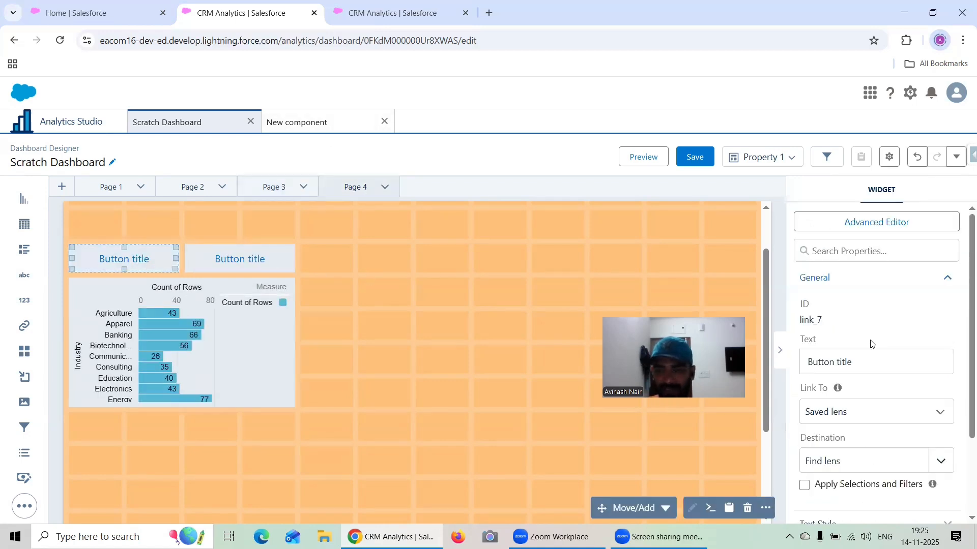
click(854, 411)
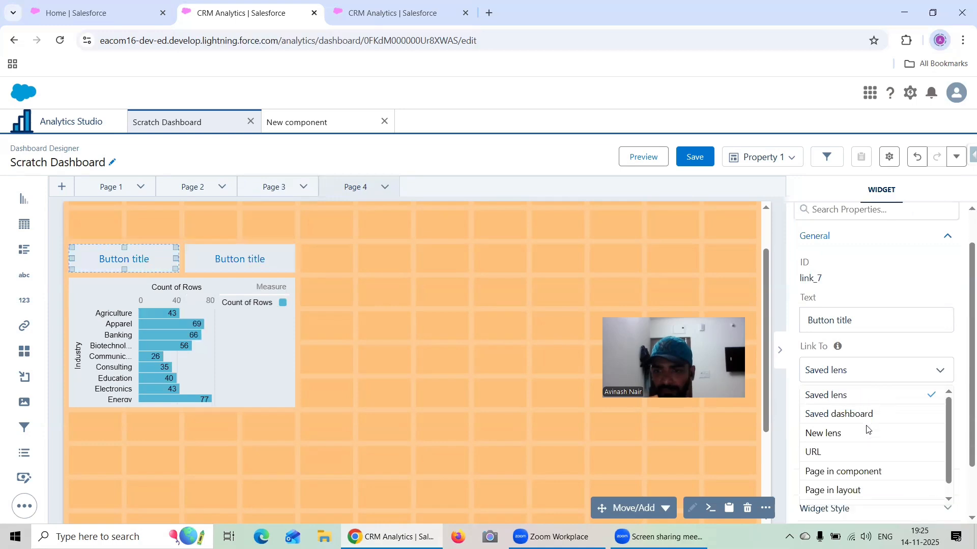
click(859, 468)
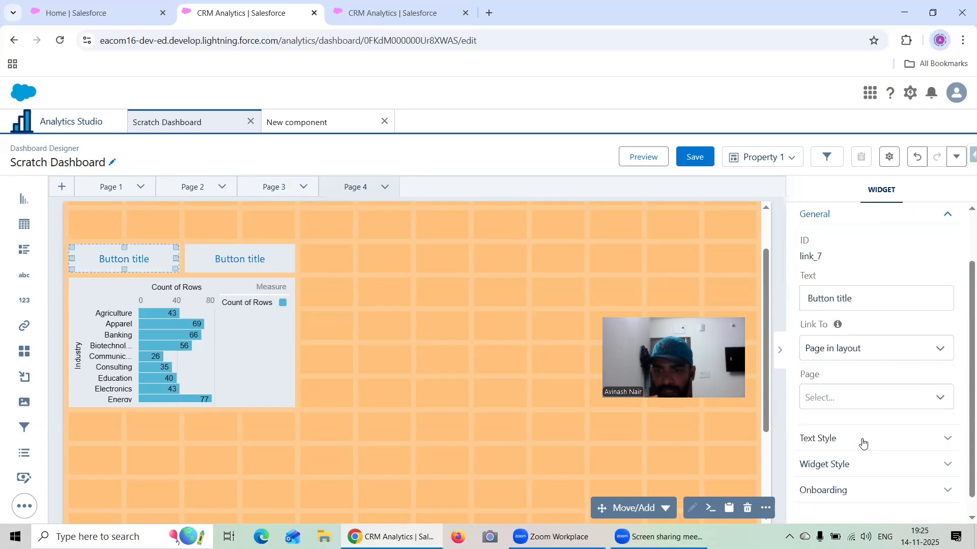
click(850, 401)
click(841, 460)
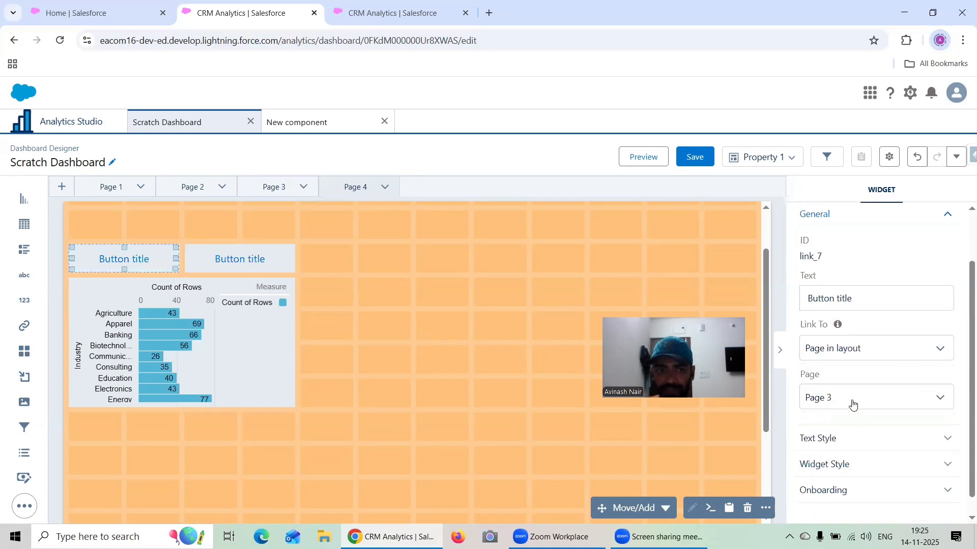
- Link the second button above the Page 4 chart to a page in layout, with Page 4 as its target
click(244, 260)
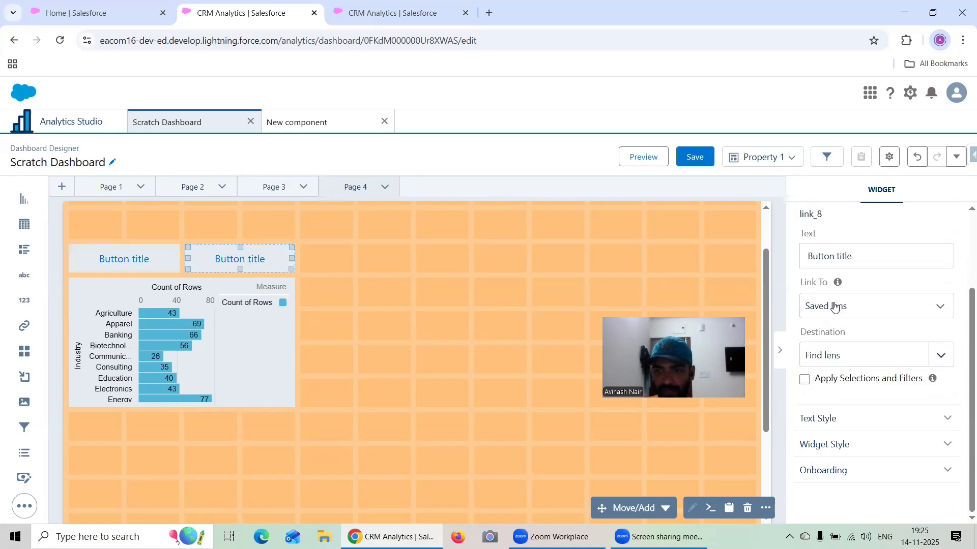
click(835, 306)
click(842, 428)
click(850, 385)
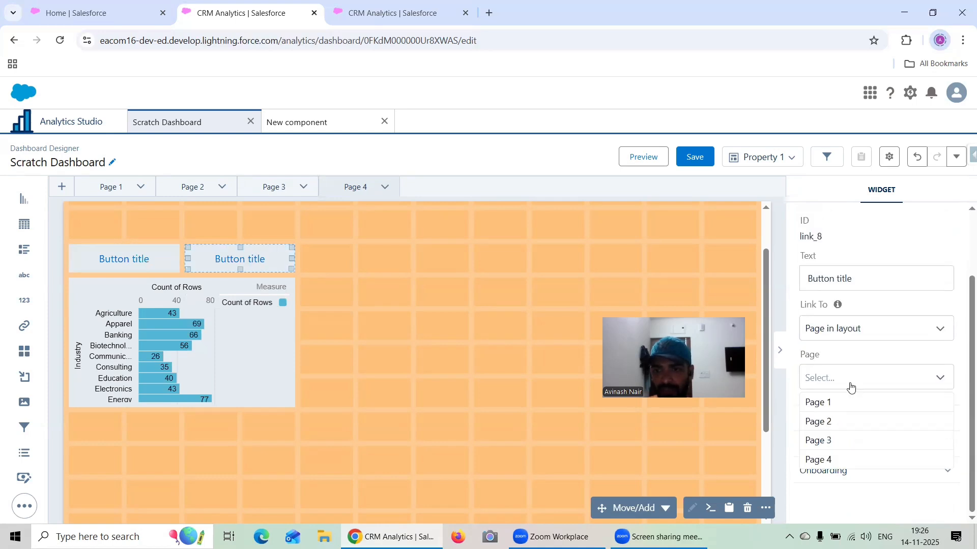
click(835, 459)
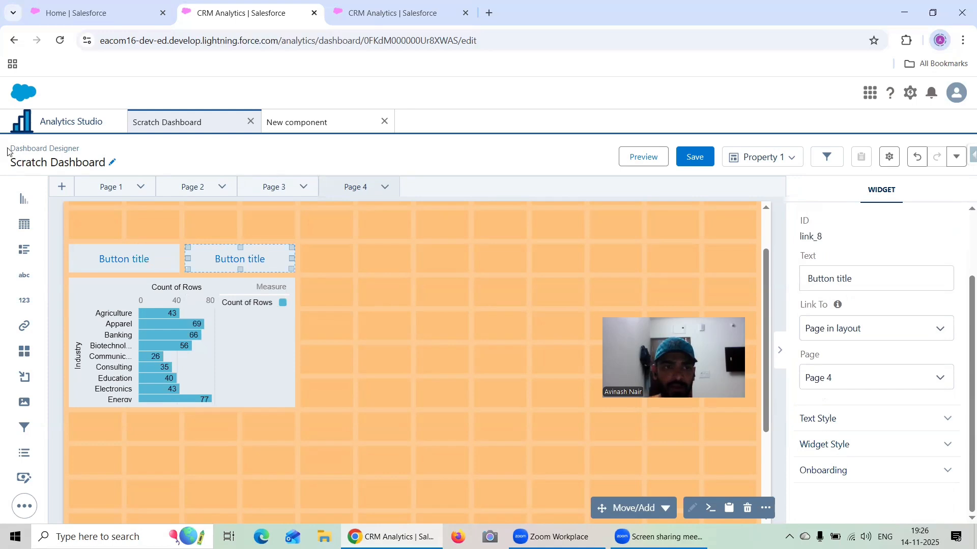
- Preview the dashboard, test the Industry link from the Account Type chart's page, and return to editing
click(643, 163)
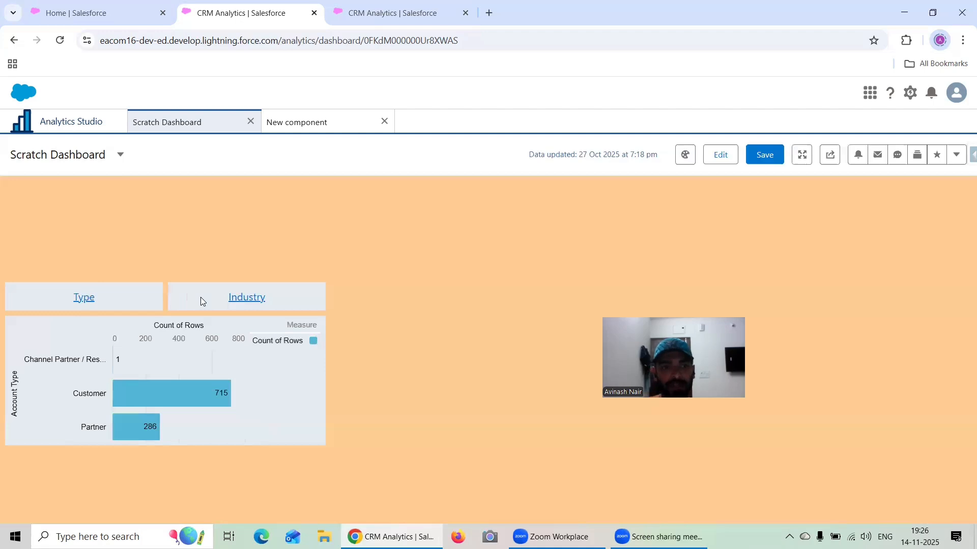
click(220, 300)
click(720, 155)
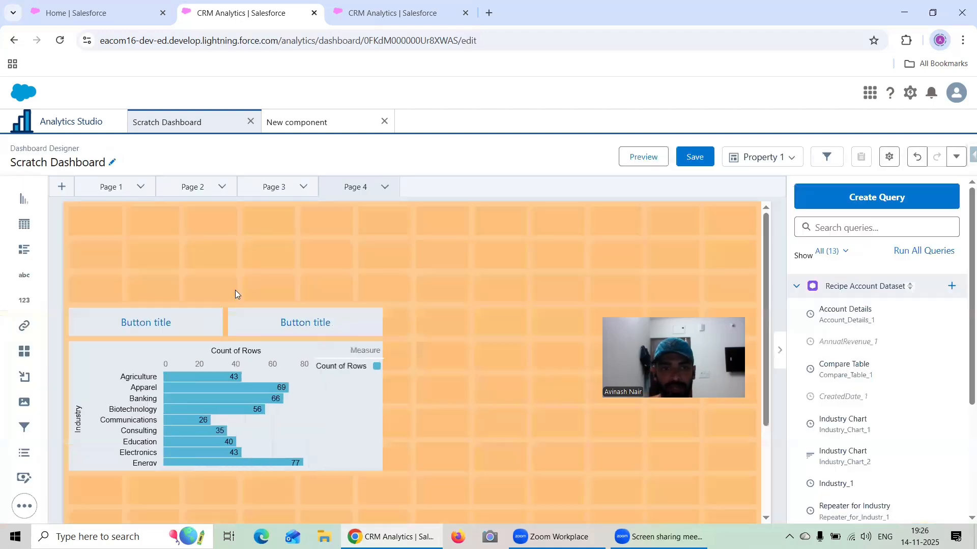
- Set the texts of the two link buttons above the Page 4 chart to Type and Industry
click(117, 320)
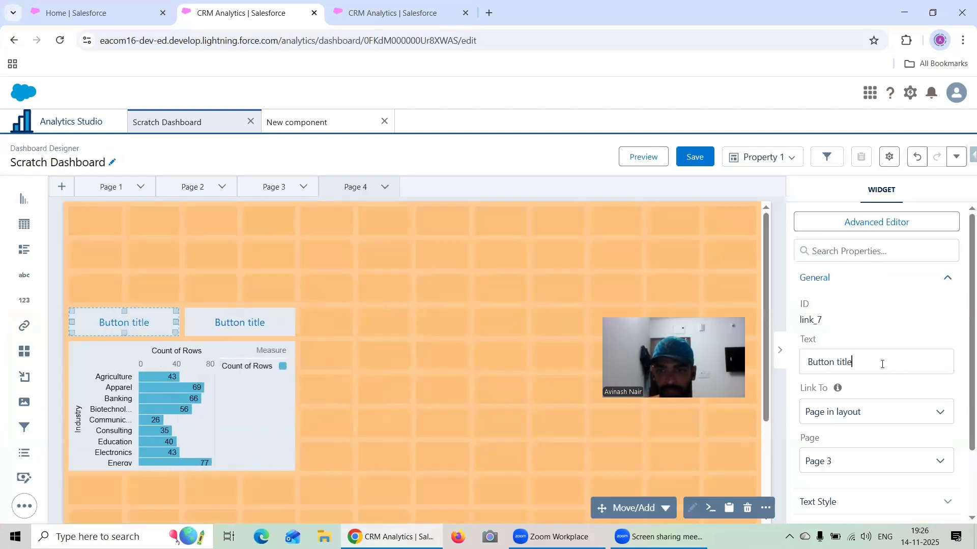
drag(882, 364, 785, 370)
text(Type)
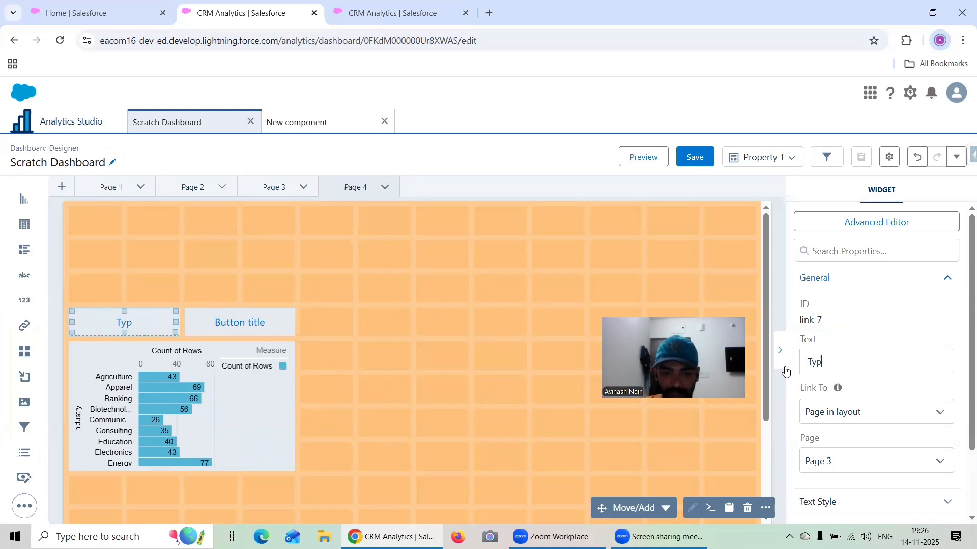
click(212, 324)
drag(859, 364, 812, 366)
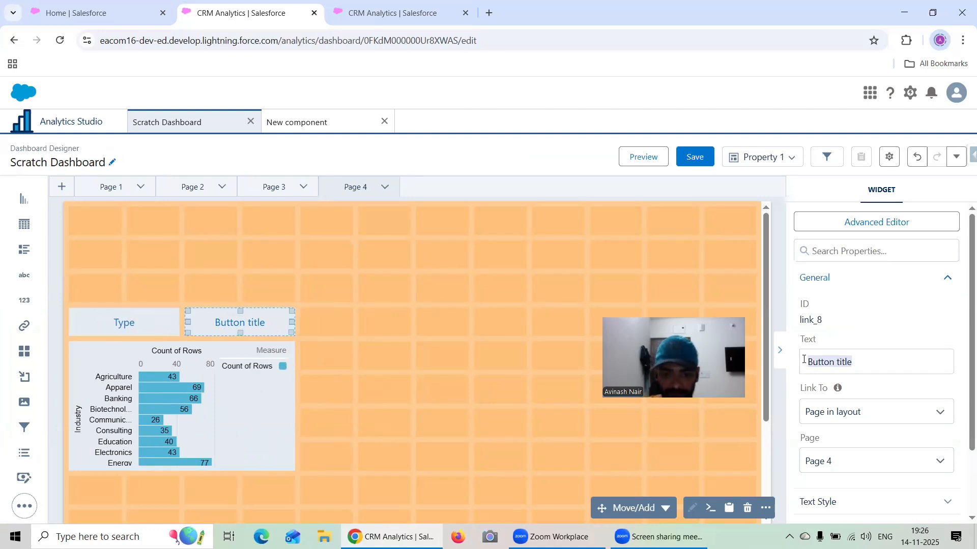
text(Industry)
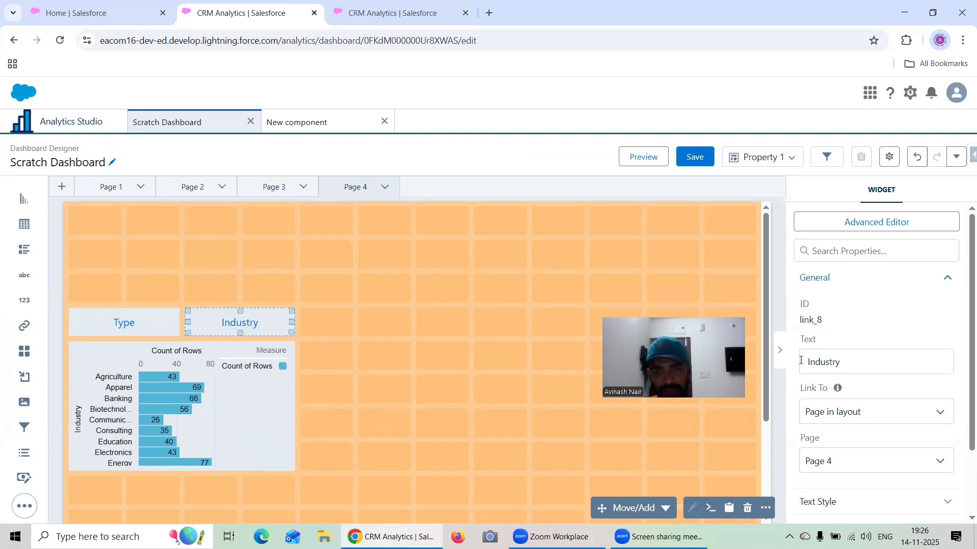
- Preview the dashboard from Page 3, test switching between charts with the Industry and Type links, and return to editing
click(287, 187)
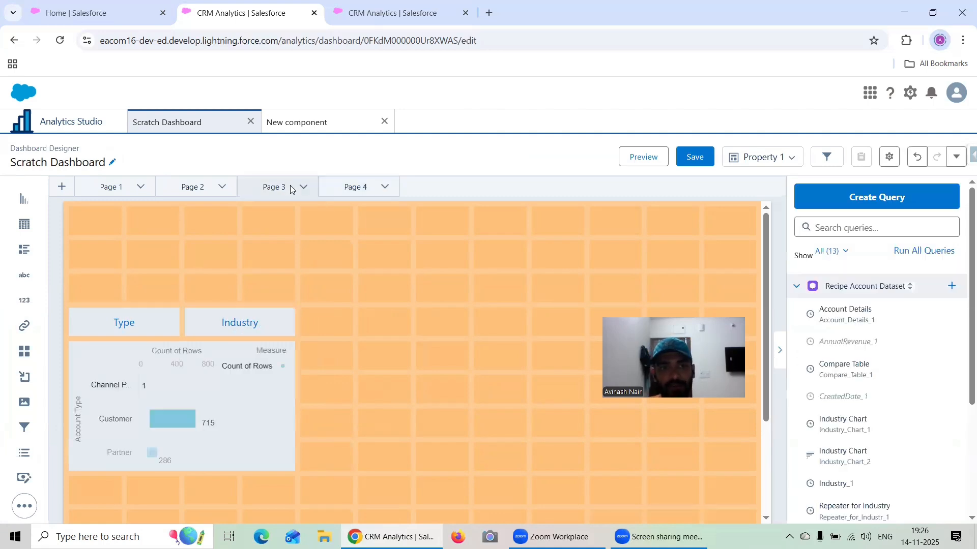
click(643, 158)
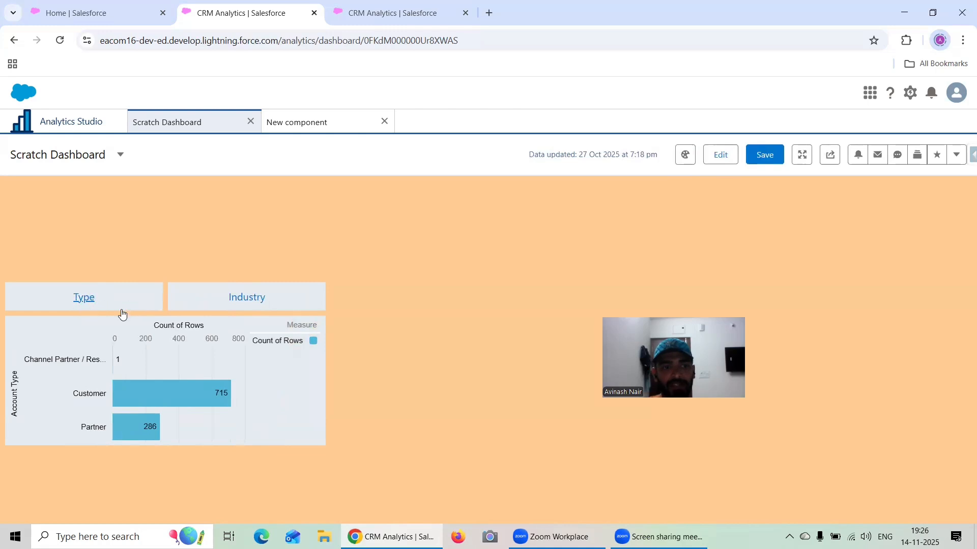
click(259, 299)
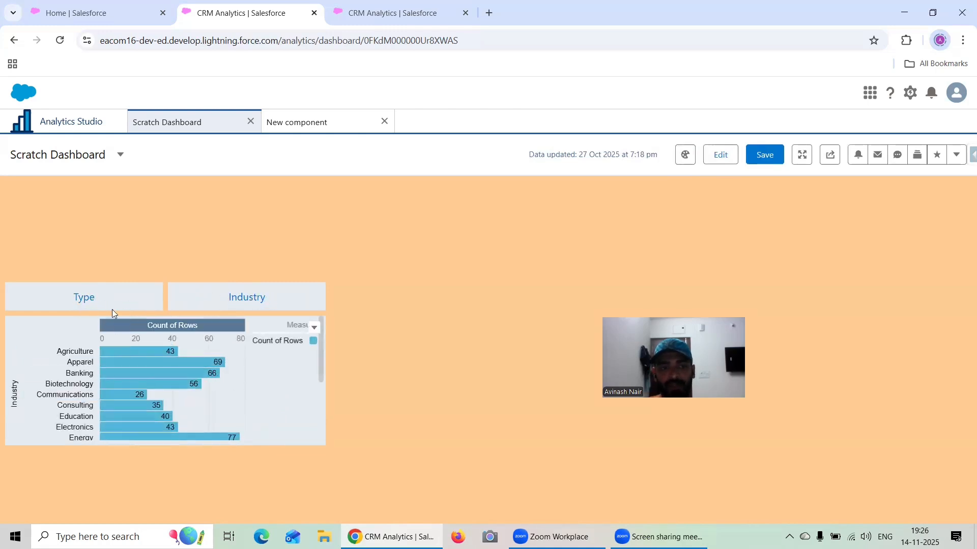
click(106, 295)
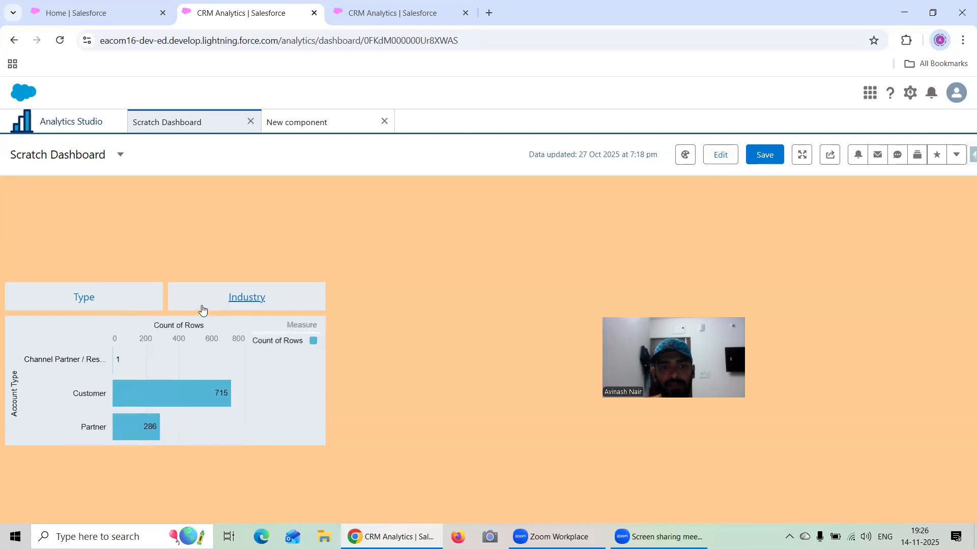
click(202, 310)
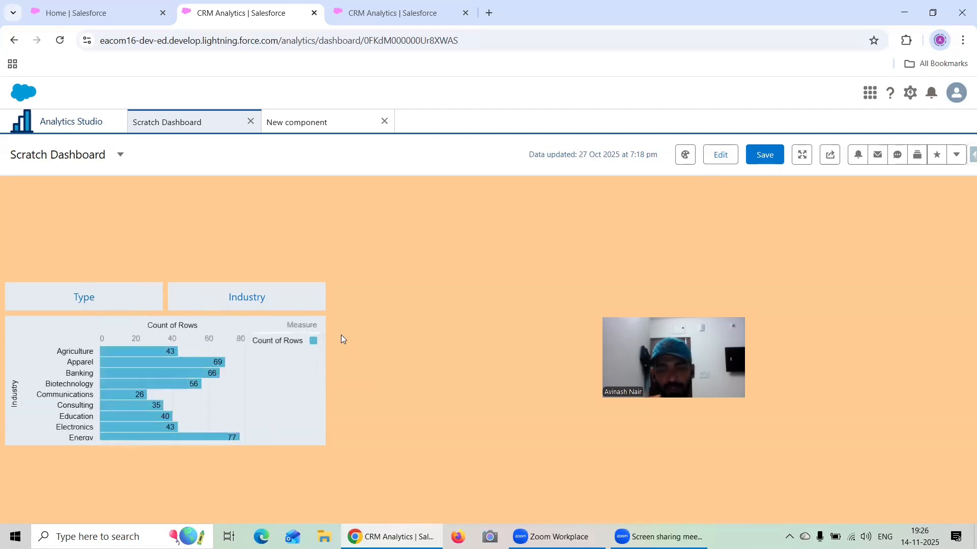
click(98, 305)
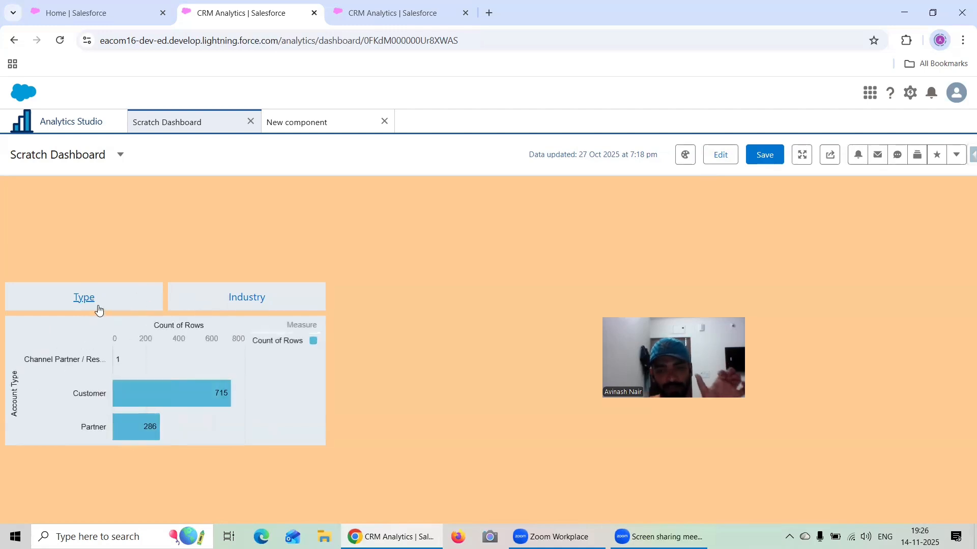
click(720, 155)
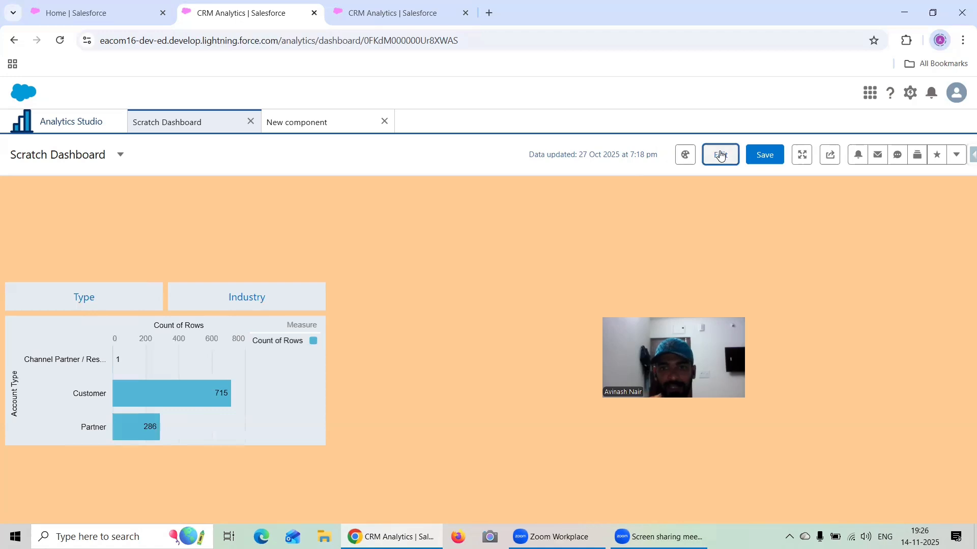
- Change the background color of the Type button on Page 3 to the near-black navy default swatch
click(134, 328)
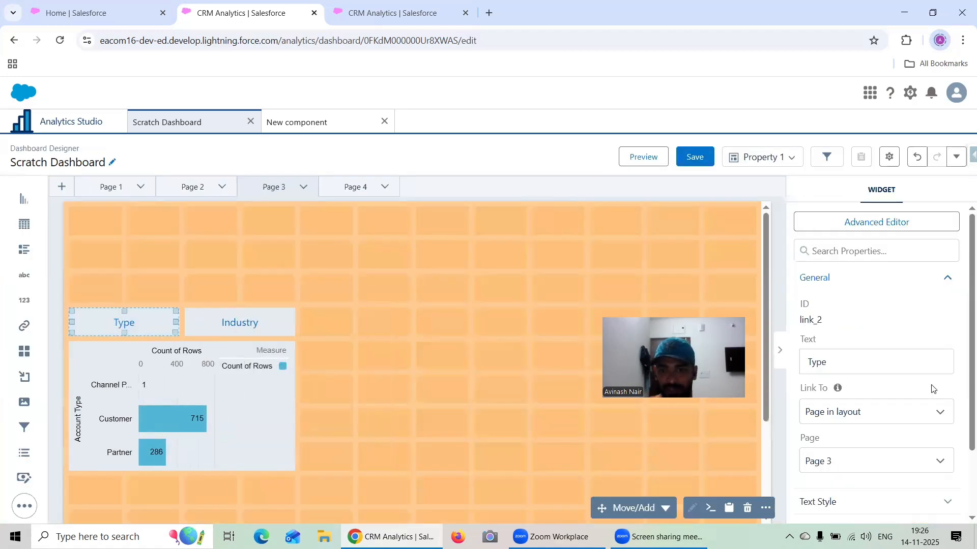
scroll(933, 389, down, 2)
click(885, 441)
scroll(877, 399, down, 4)
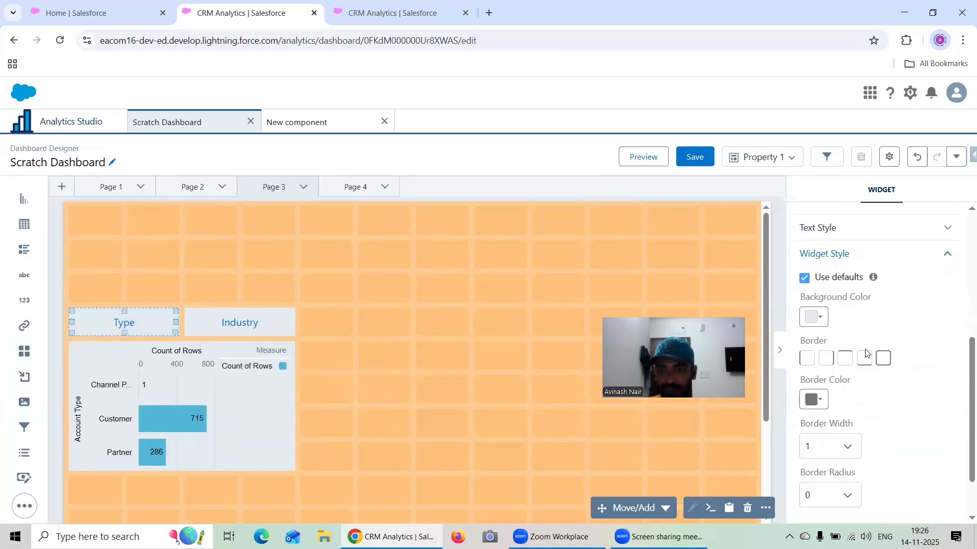
click(812, 318)
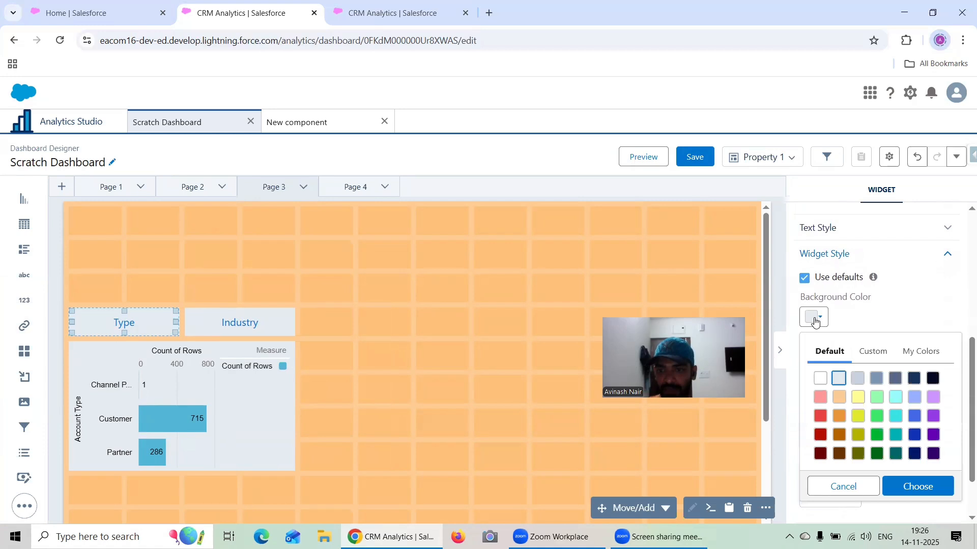
click(933, 379)
click(919, 487)
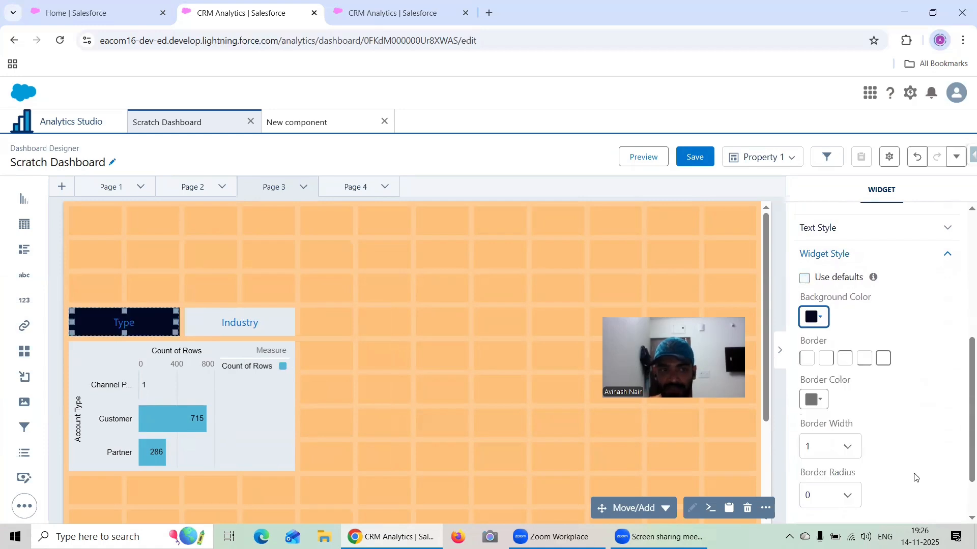
- Set the border color of the Industry button on Page 4 to the near-black navy default swatch
click(327, 227)
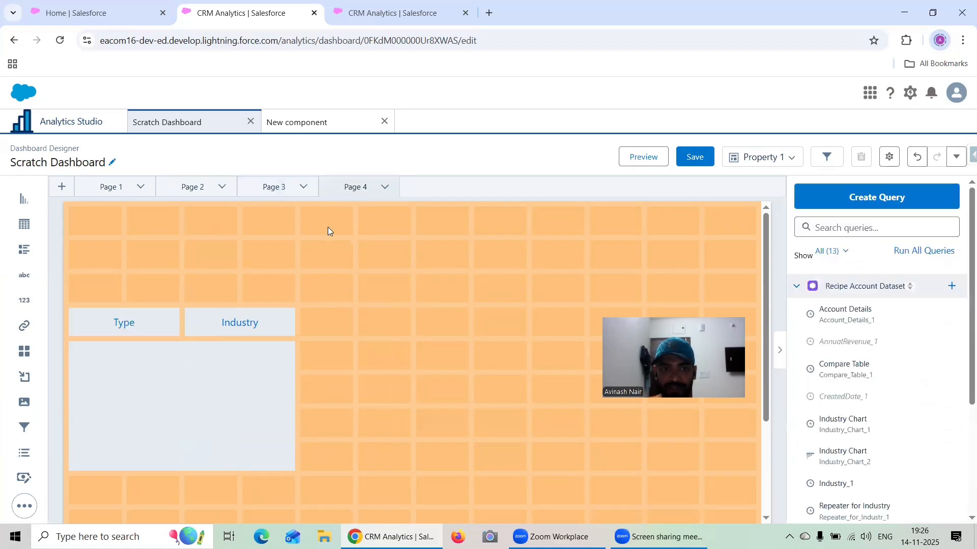
click(285, 325)
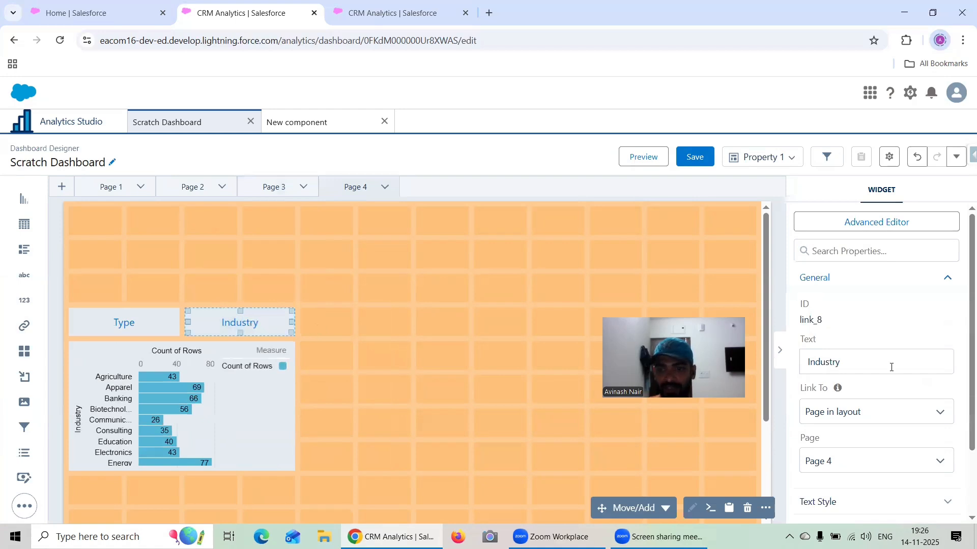
scroll(884, 386, down, 4)
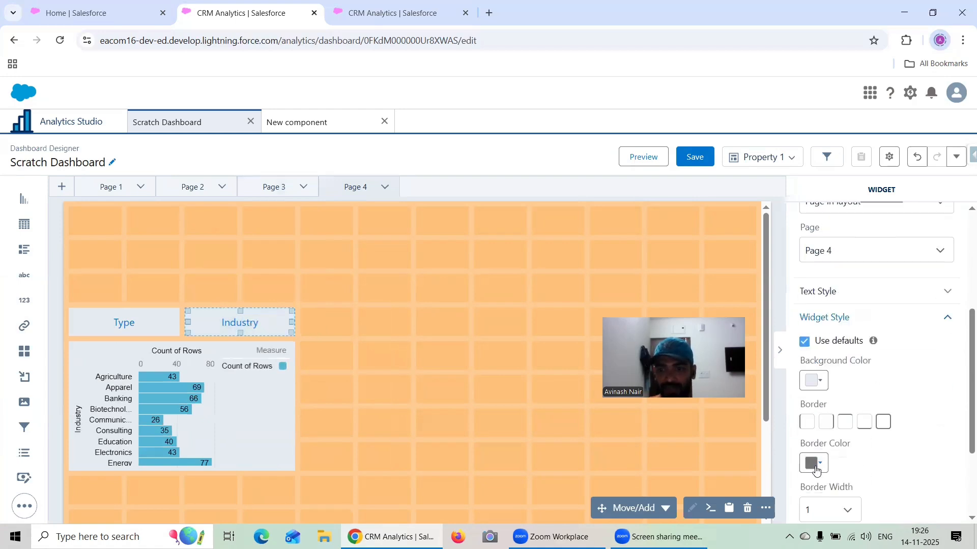
click(816, 471)
click(933, 329)
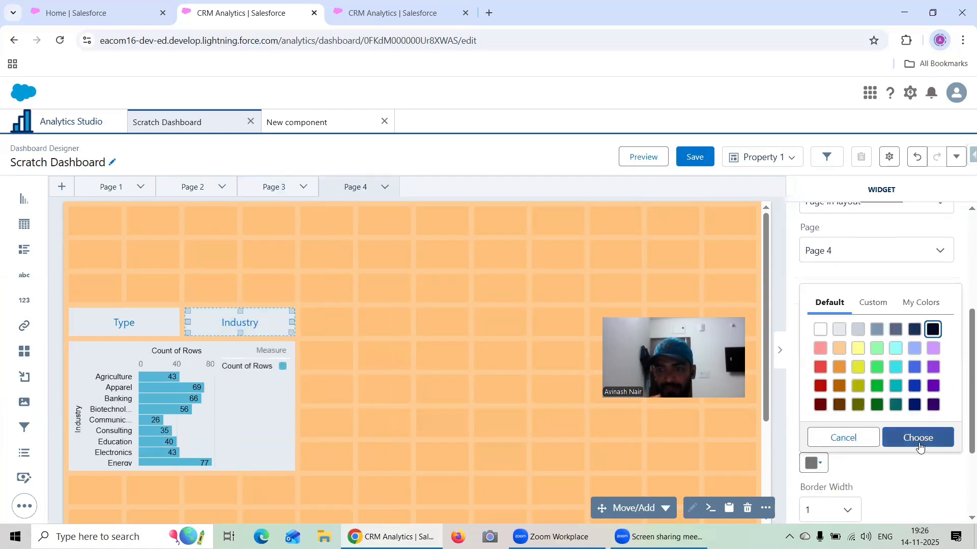
click(916, 438)
- Change the background color of the Industry button on Page 4 to the near-black navy default swatch
click(279, 188)
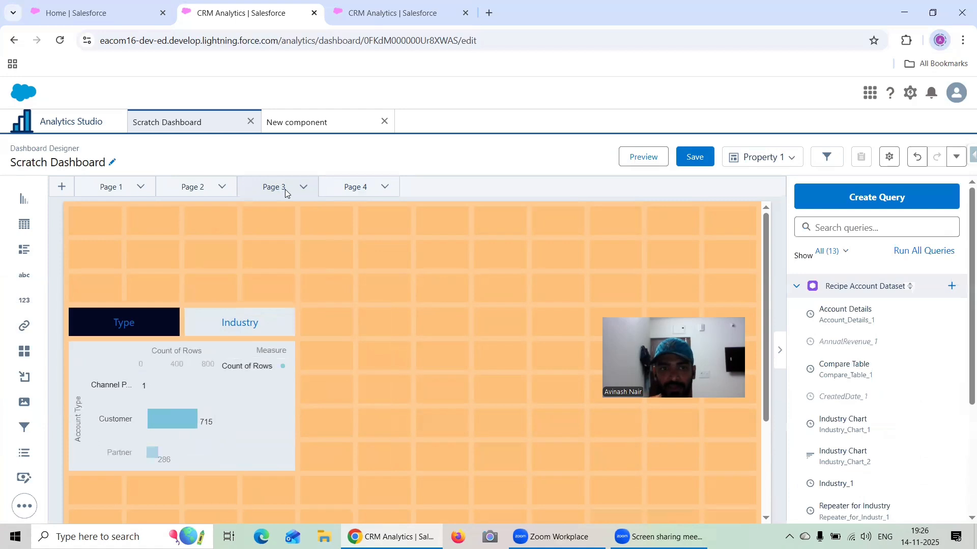
click(345, 188)
click(256, 314)
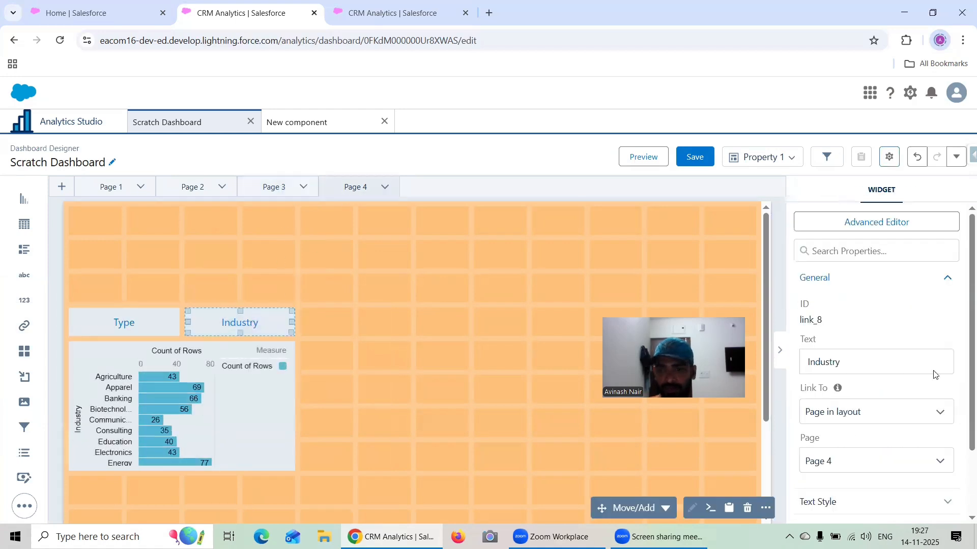
scroll(880, 412, down, 5)
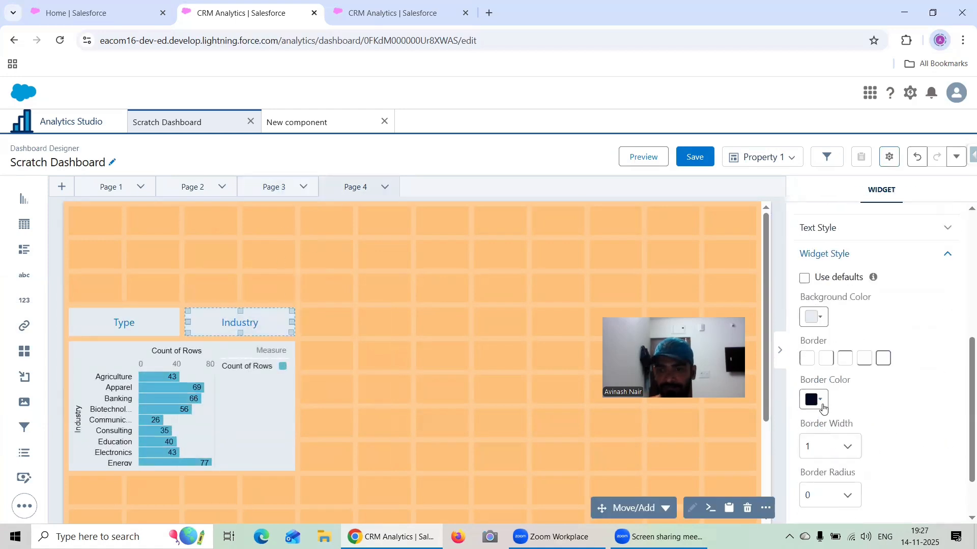
click(817, 318)
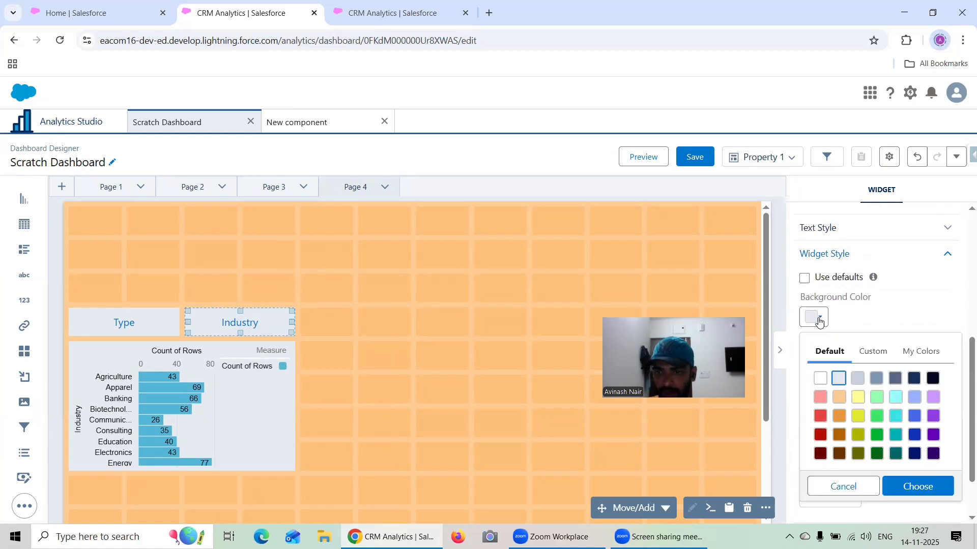
click(933, 378)
click(918, 487)
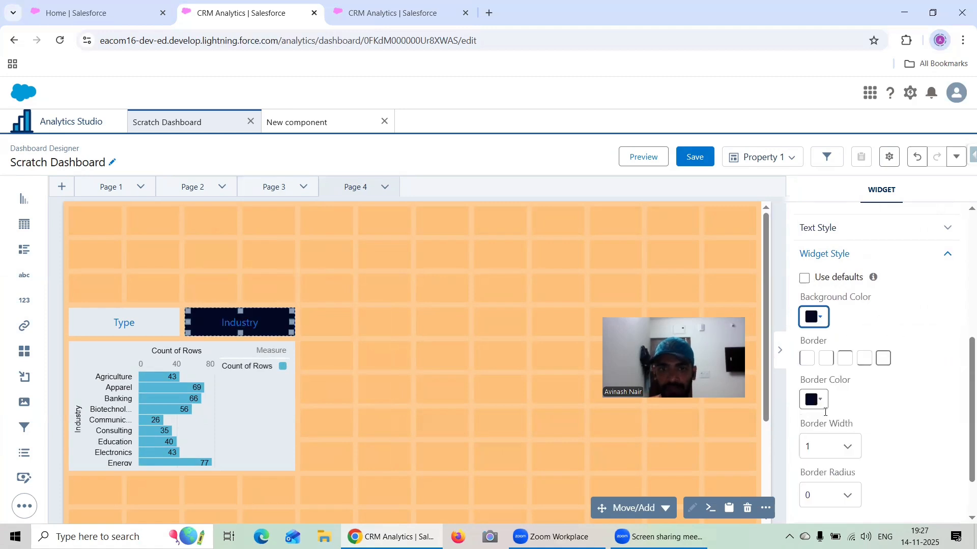
- Preview the dashboard, test the styled Type and Industry links, and return to editing
click(648, 156)
click(130, 298)
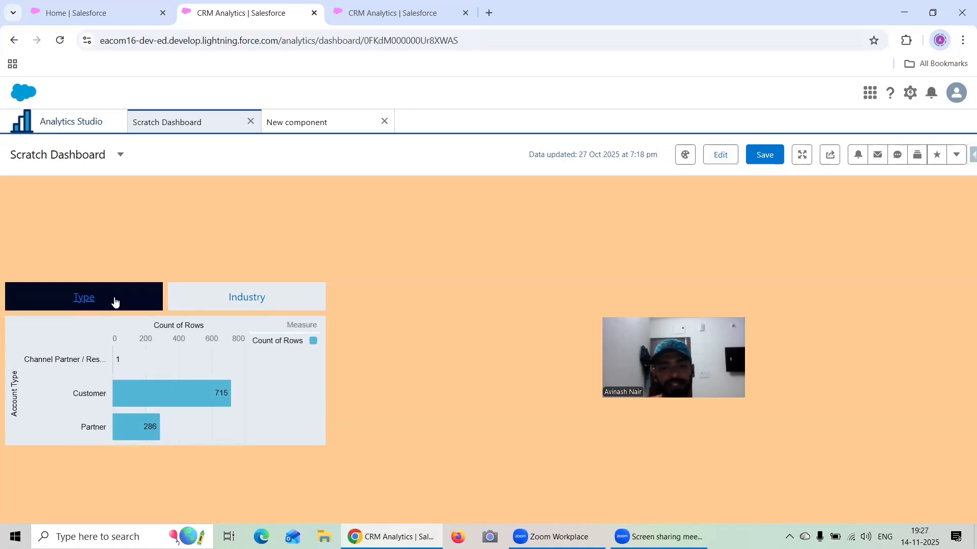
click(248, 286)
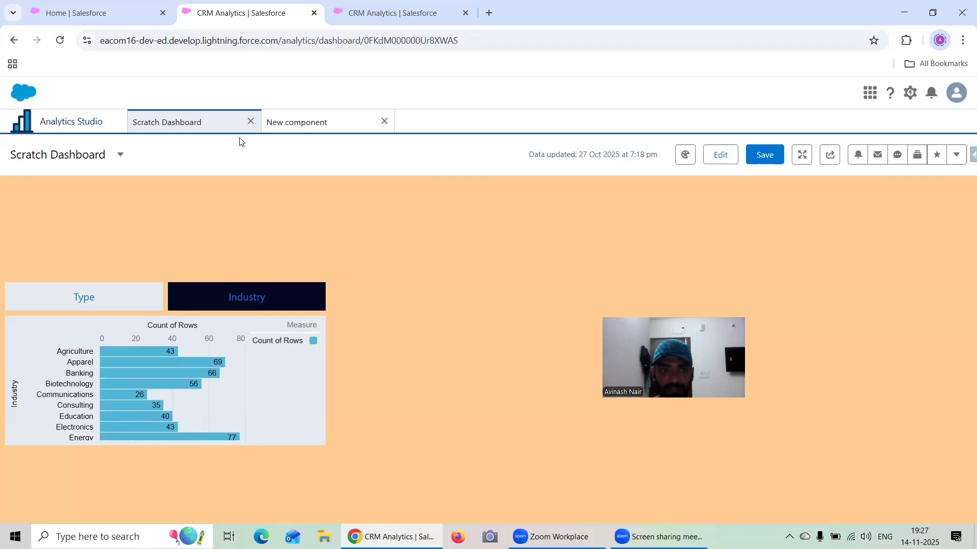
click(714, 159)
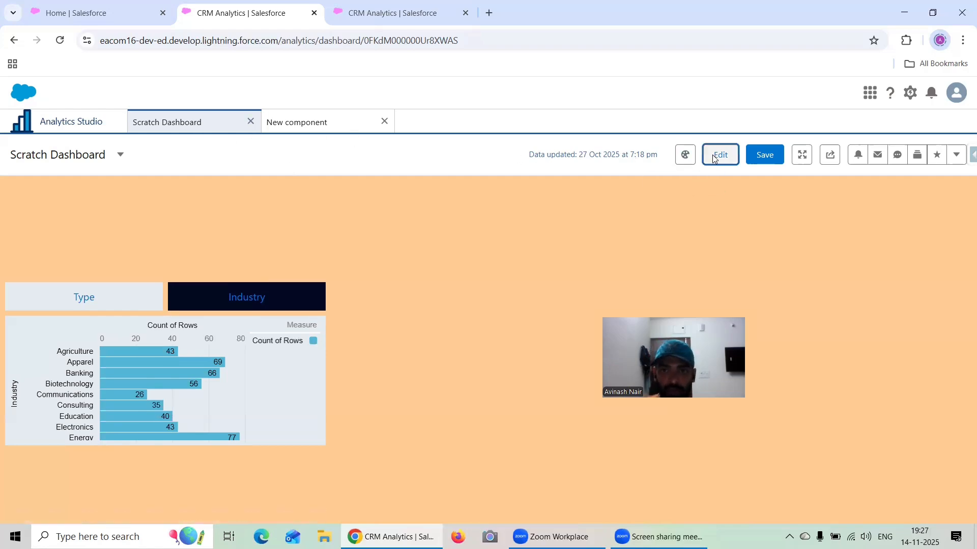
scroll(204, 232, down, 15)
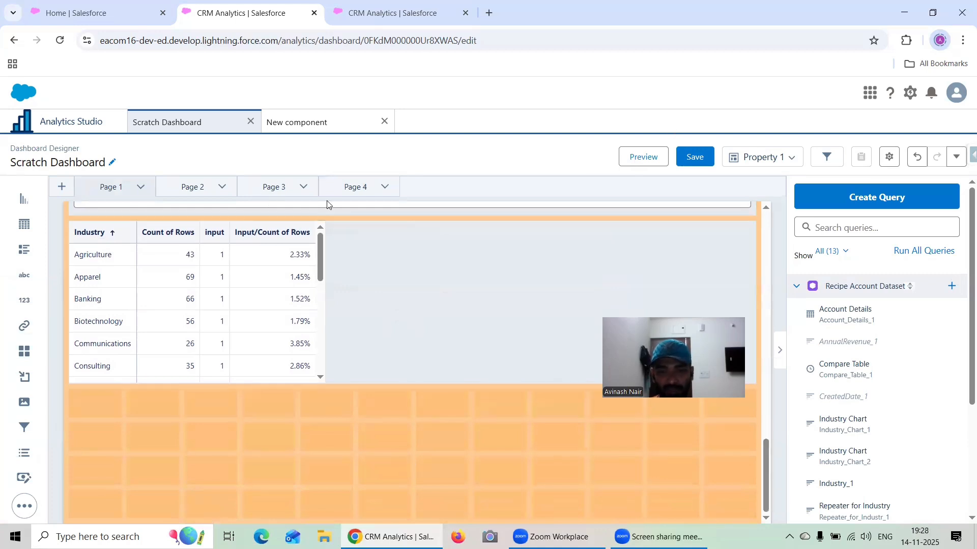
- Switch to the New component designer and place two link buttons side by side in the grid's second row
click(303, 120)
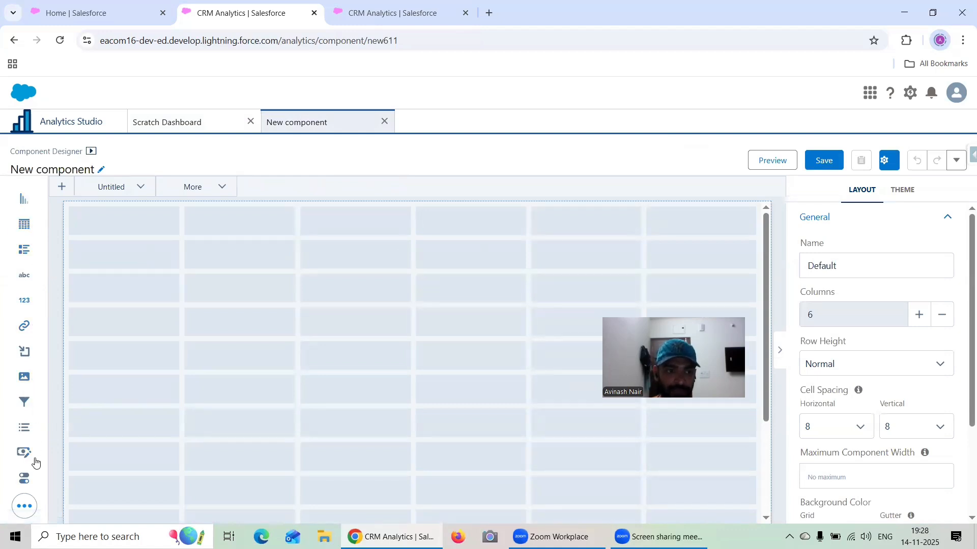
click(25, 505)
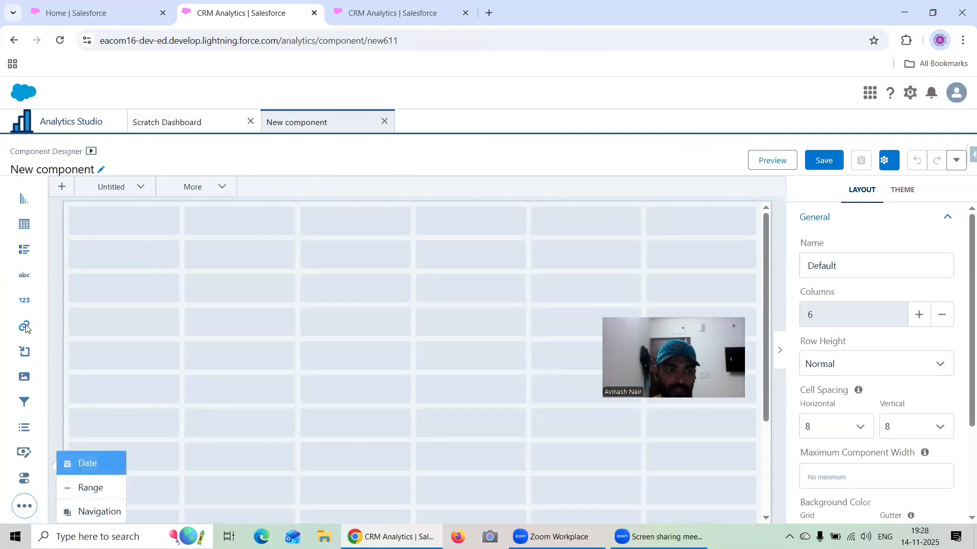
drag(26, 329, 101, 260)
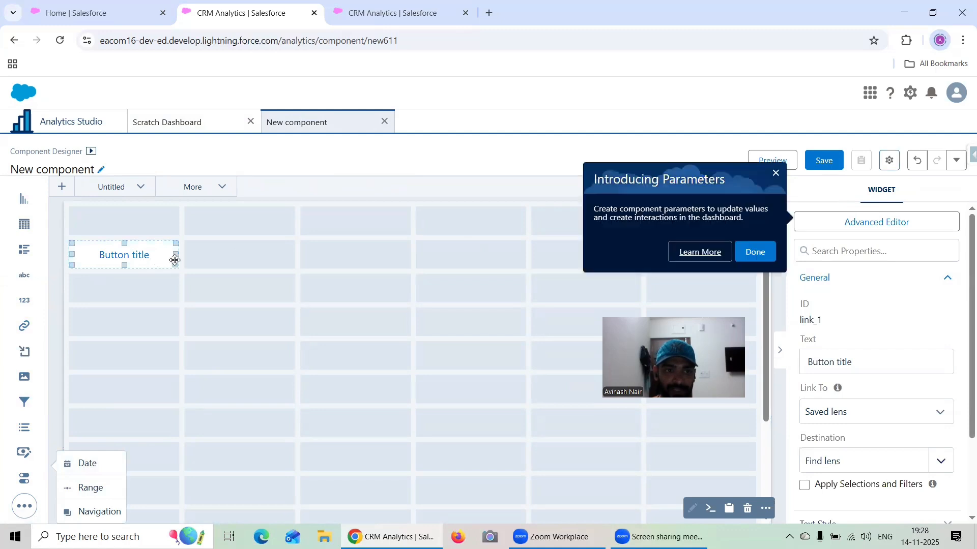
click(765, 250)
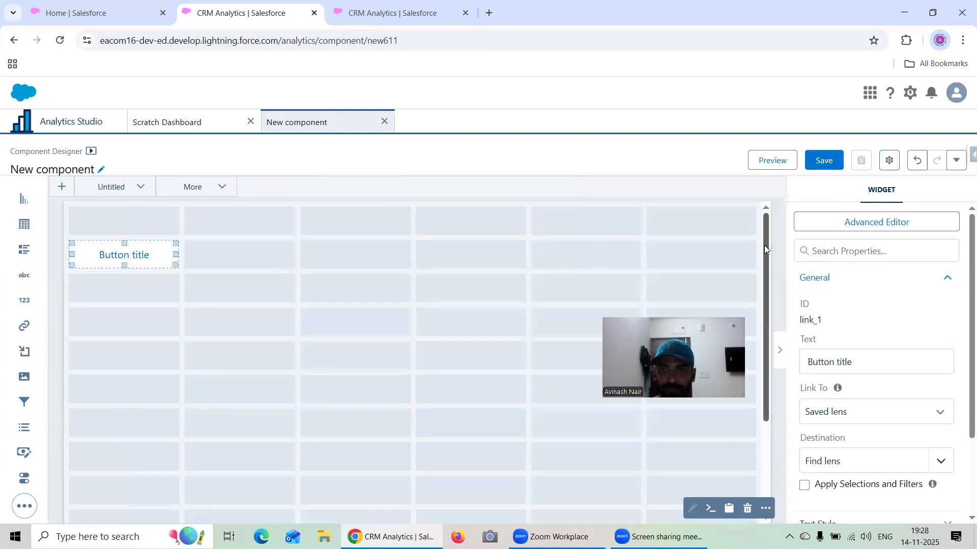
drag(22, 329, 264, 262)
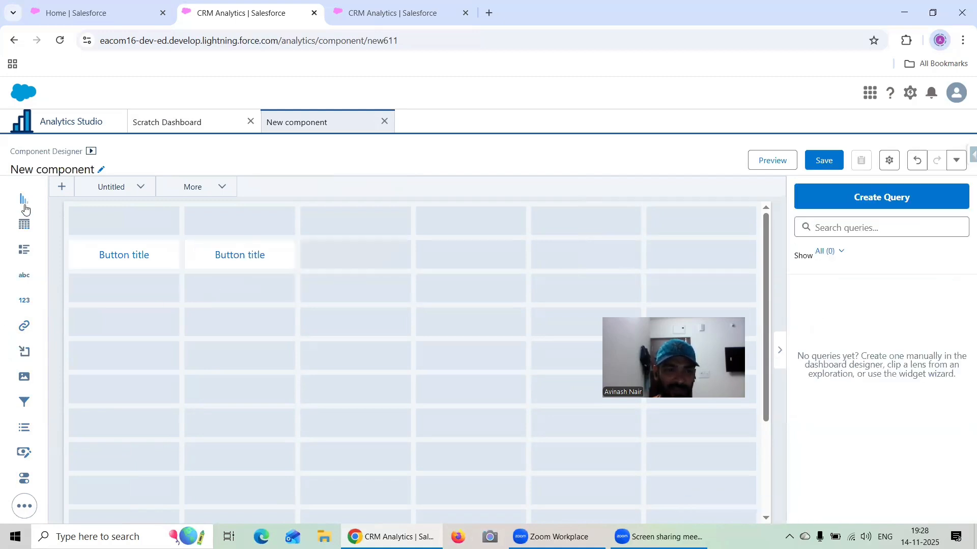
- Place a chart below the buttons, enlarge it to three columns by four rows, and add a third link button above it
drag(24, 208, 107, 328)
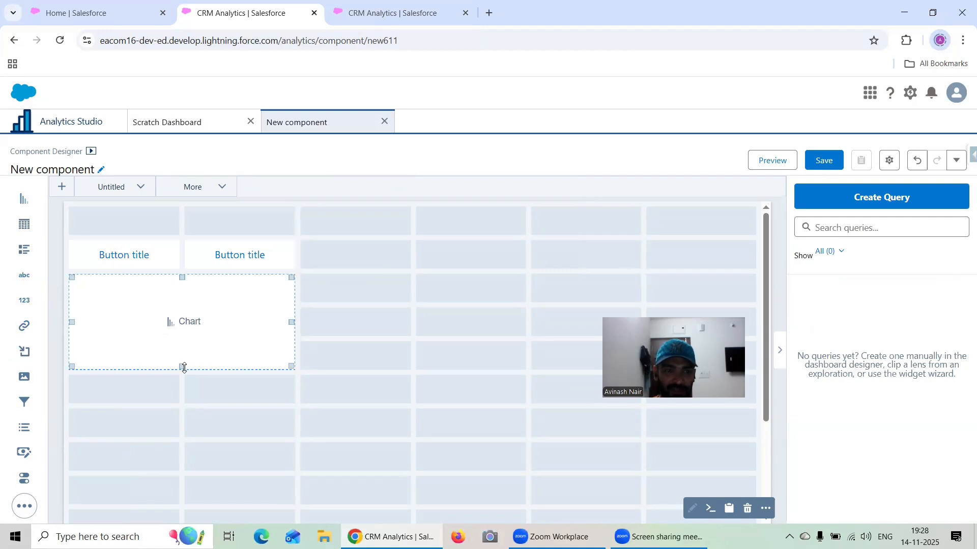
drag(184, 367, 184, 394)
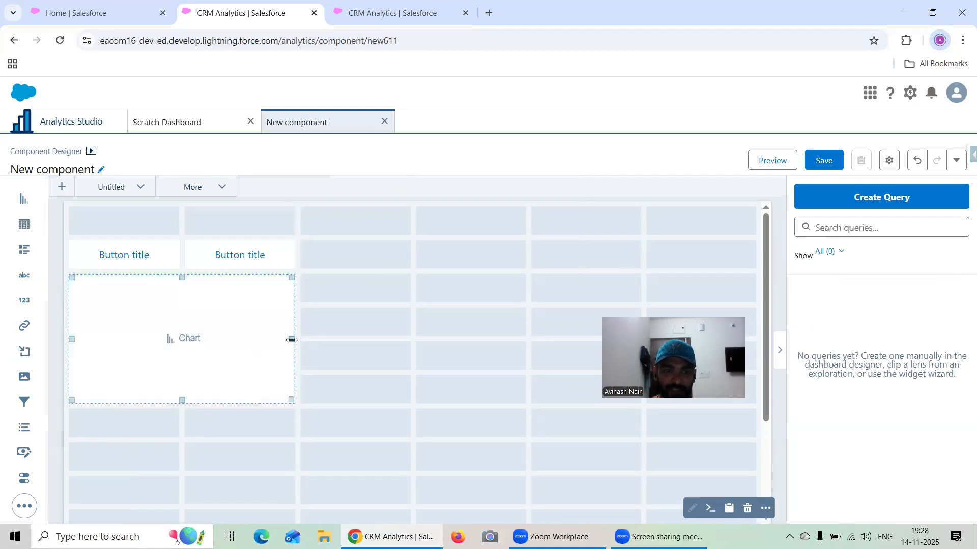
drag(291, 340, 363, 340)
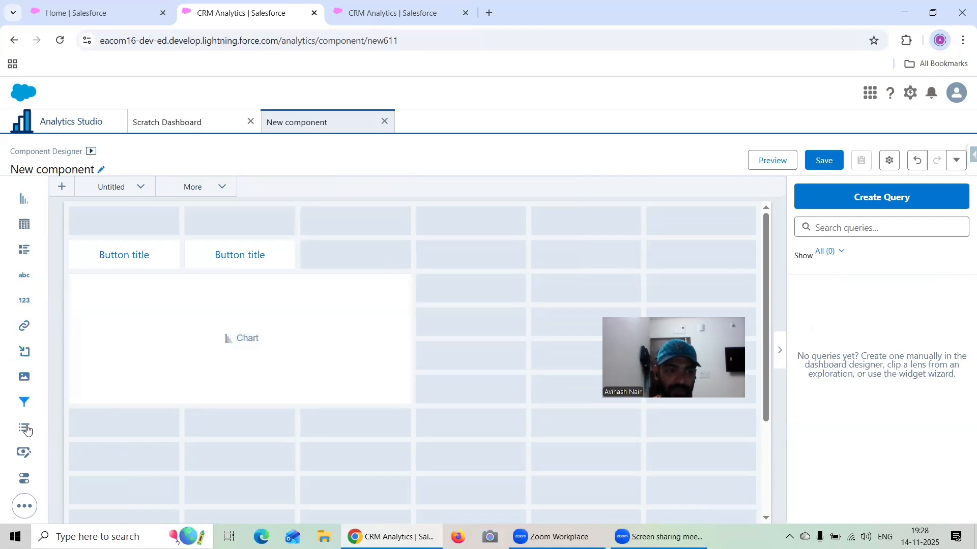
drag(30, 328, 318, 248)
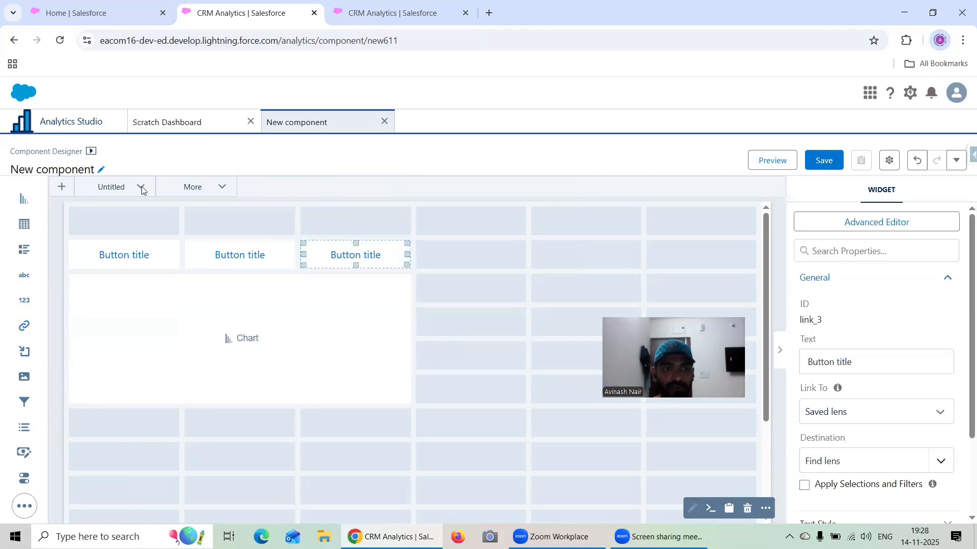
click(198, 190)
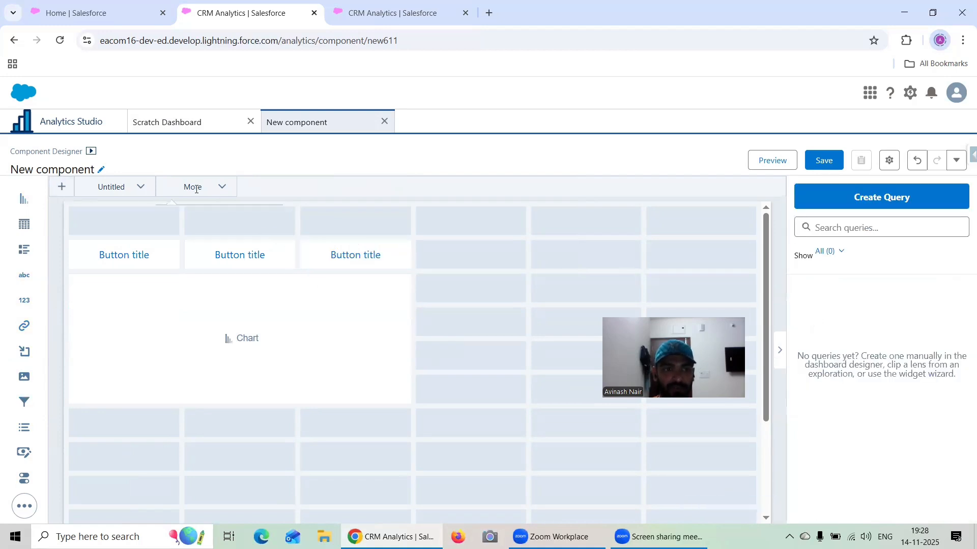
click(139, 189)
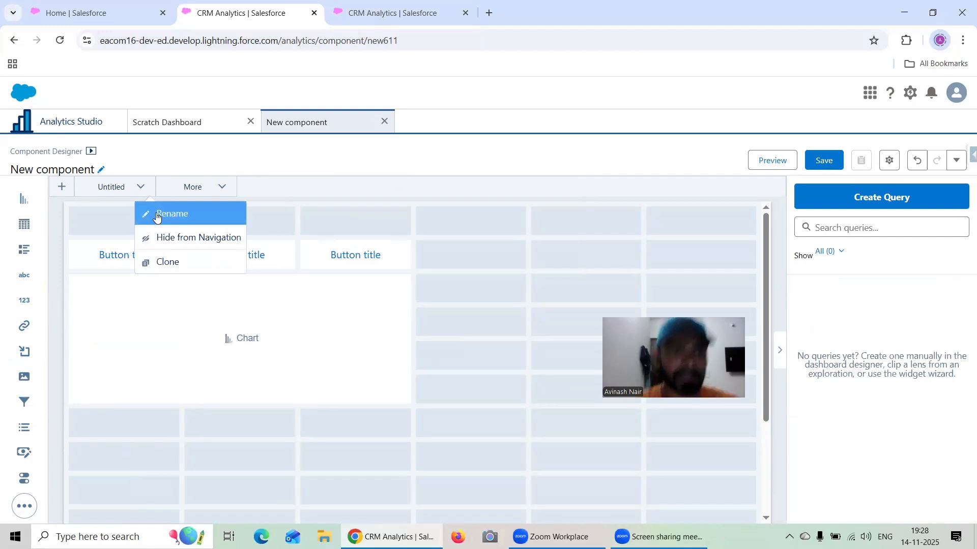
click(114, 249)
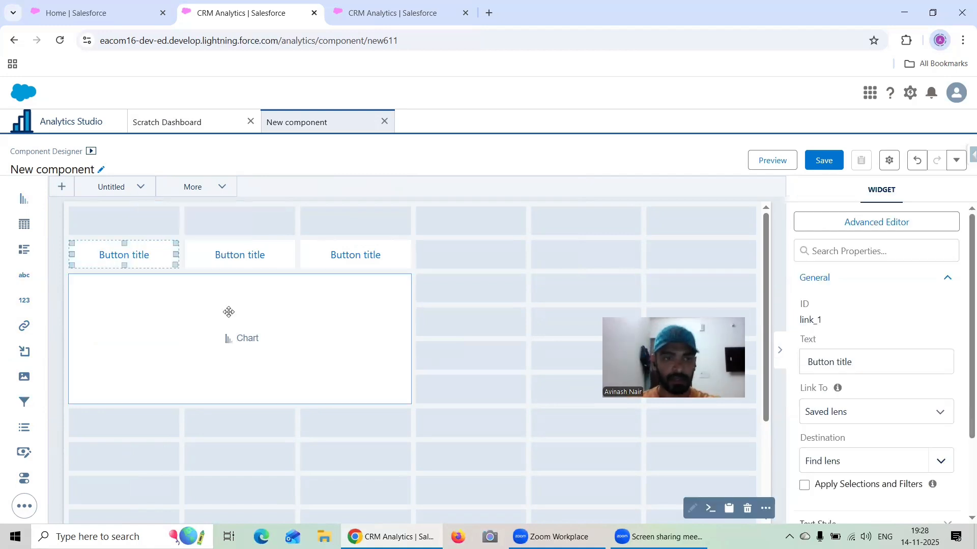
- Fill the chart from Recipe Account Dataset with a query labeled Type, using Account Type for the bars
click(244, 338)
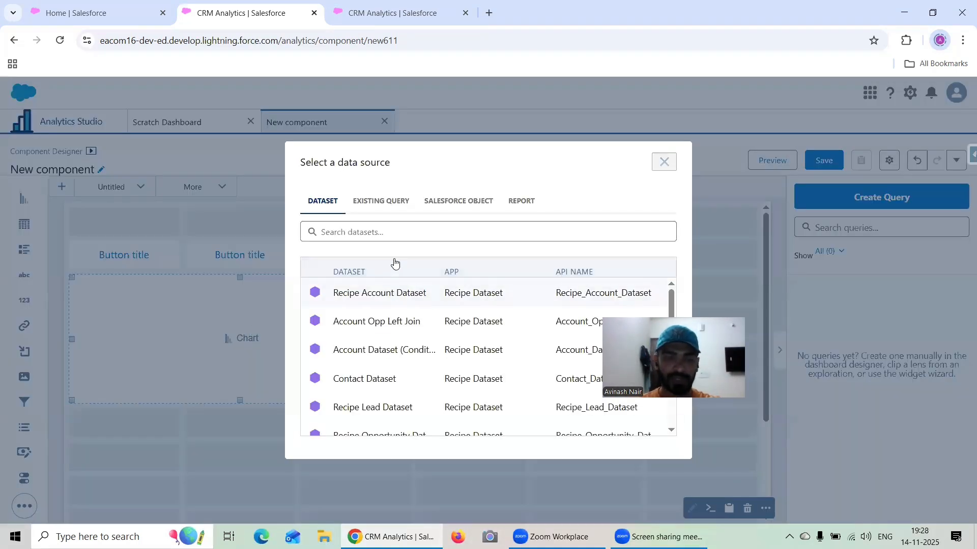
click(379, 292)
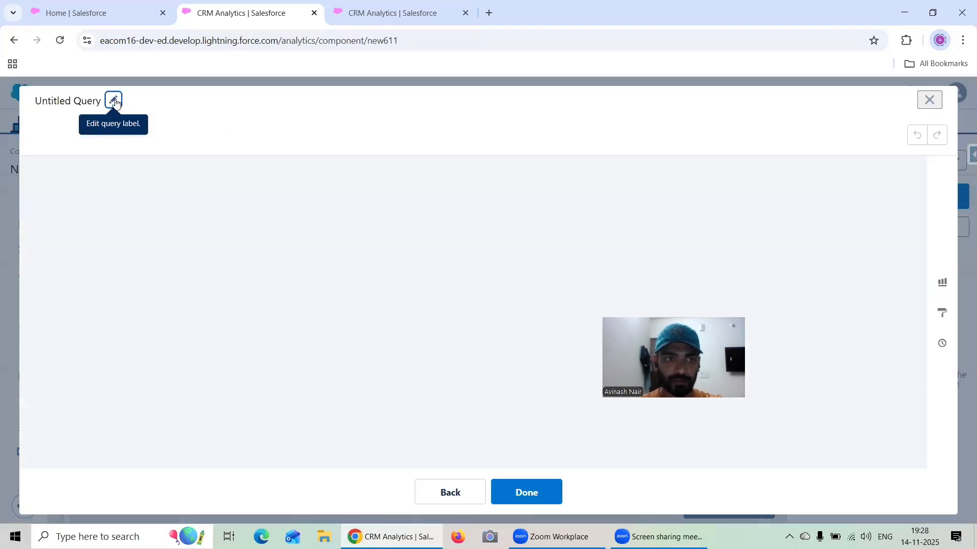
click(119, 102)
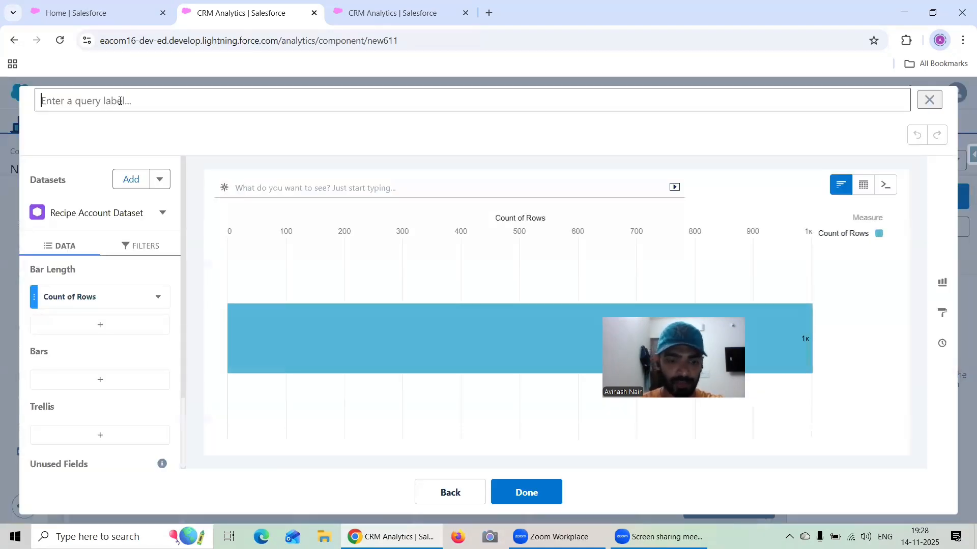
text(Type)
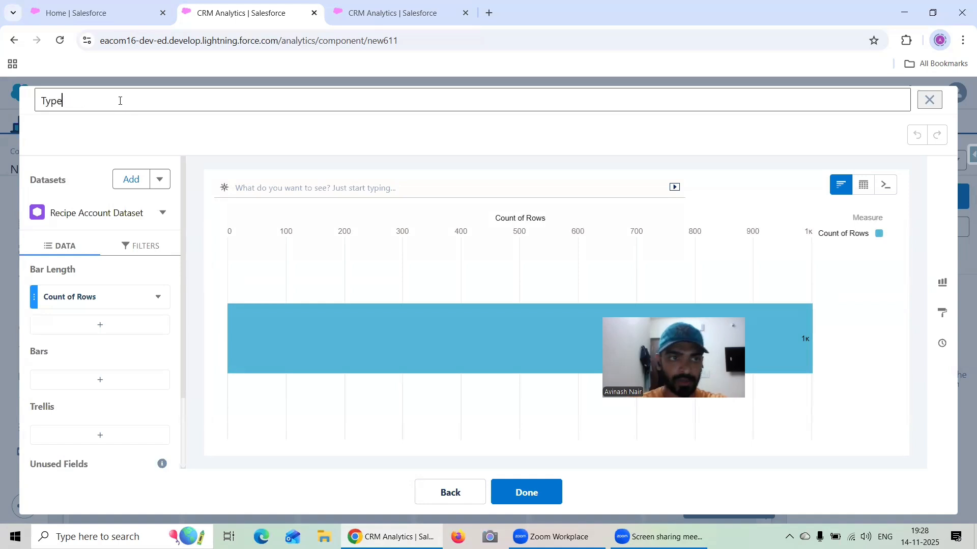
click(113, 379)
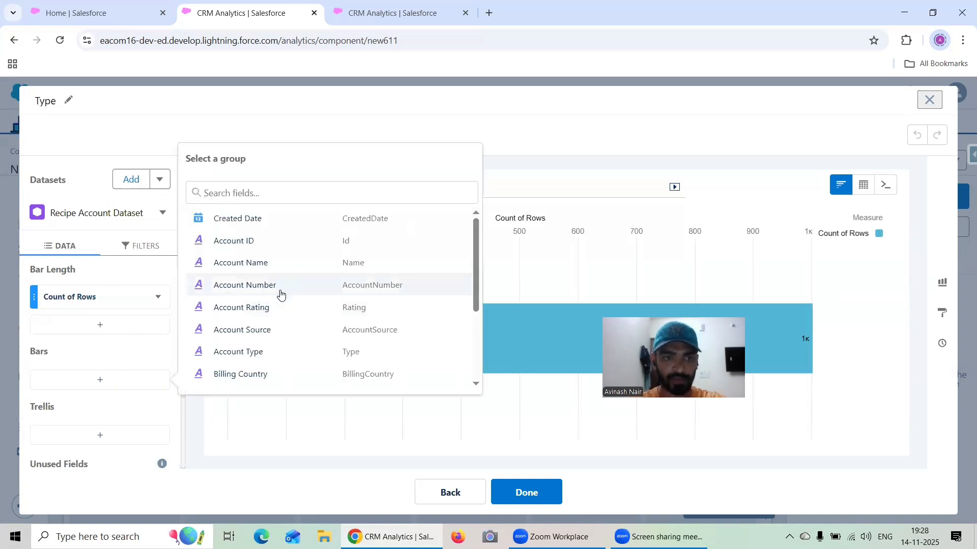
click(270, 351)
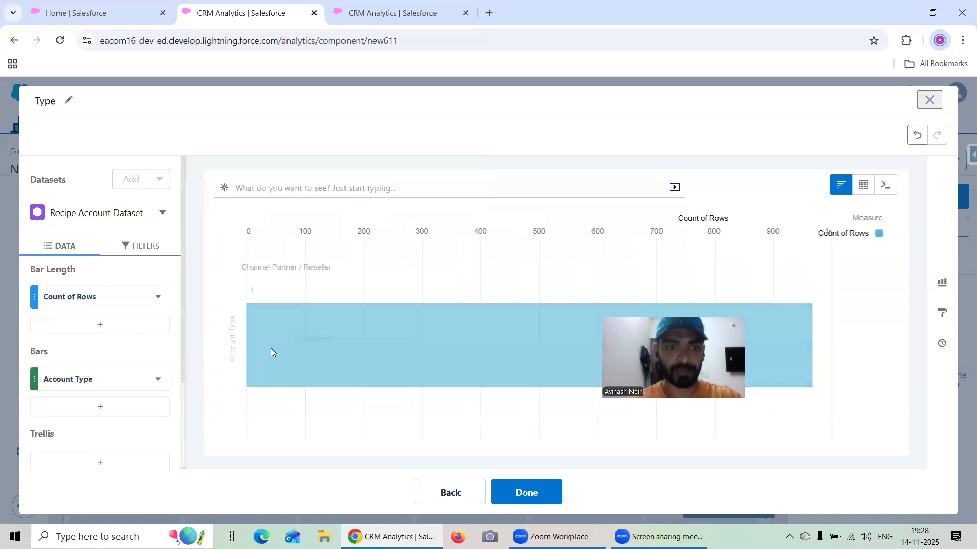
click(538, 492)
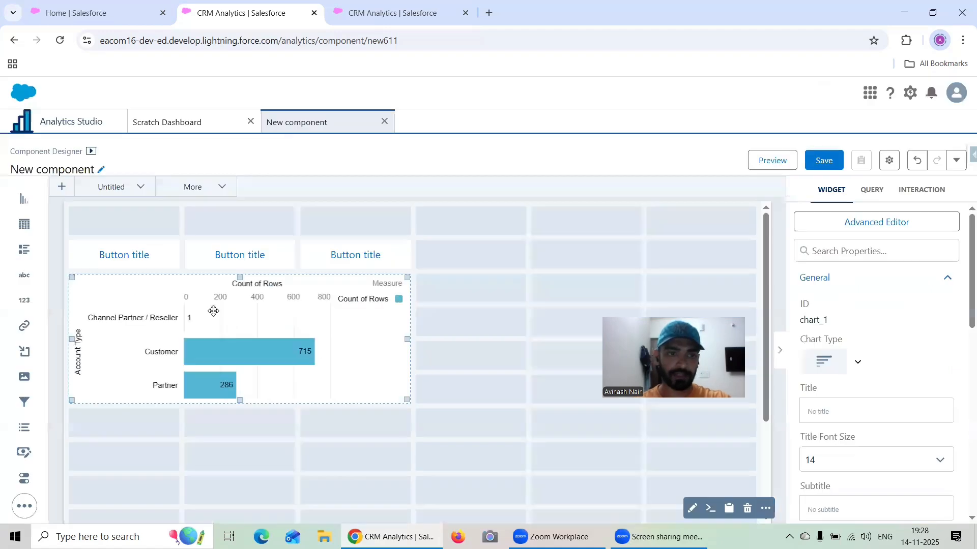
- Rename the component's untitled page as Type
click(139, 188)
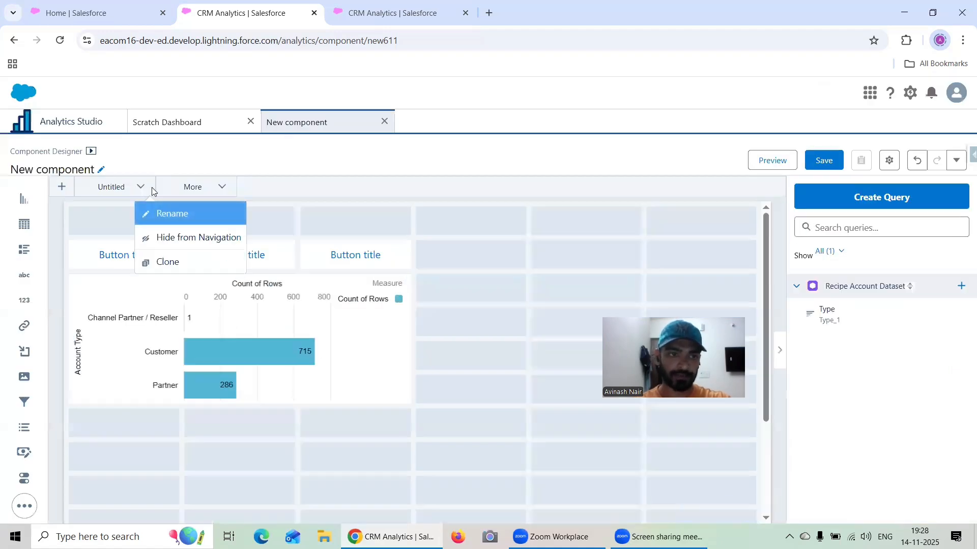
click(163, 214)
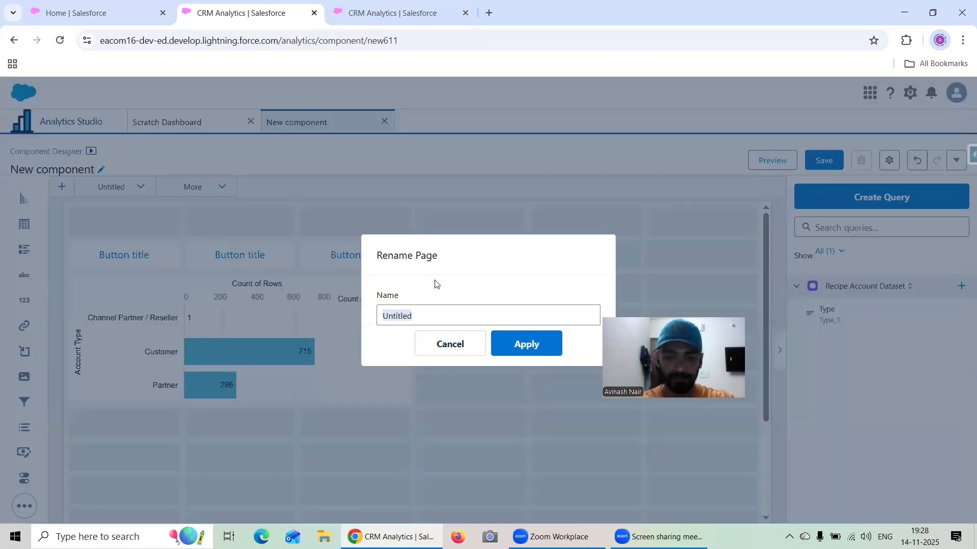
text(Type)
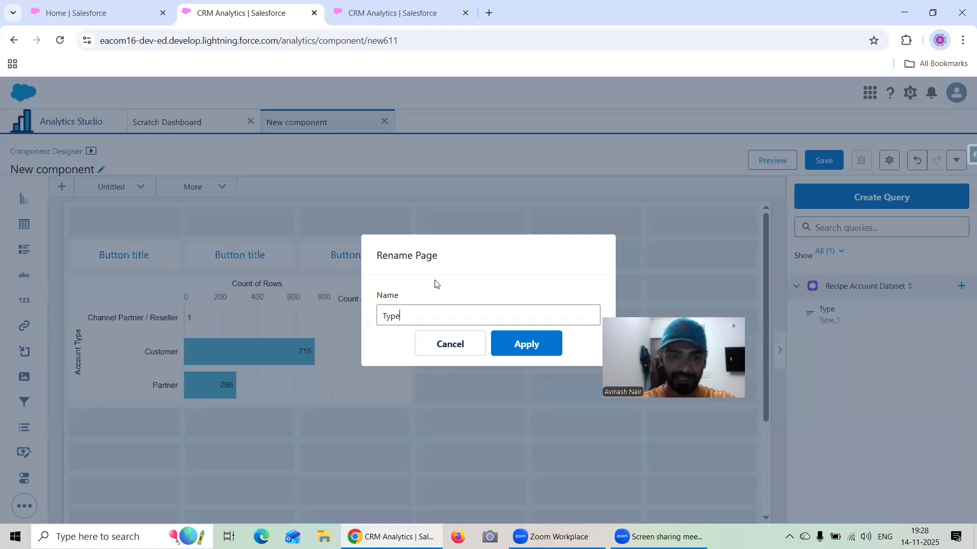
click(541, 350)
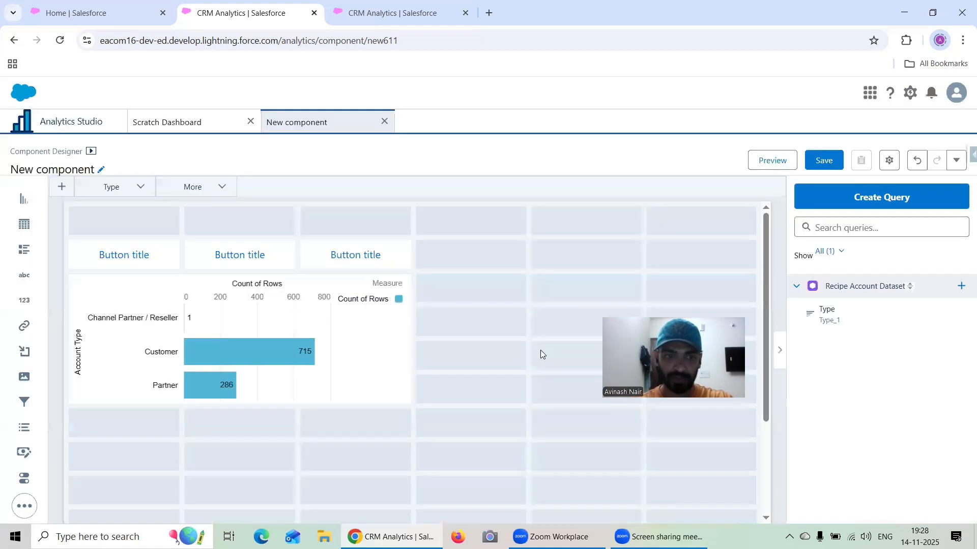
- Add a second page named BillingCountry to the component
click(201, 188)
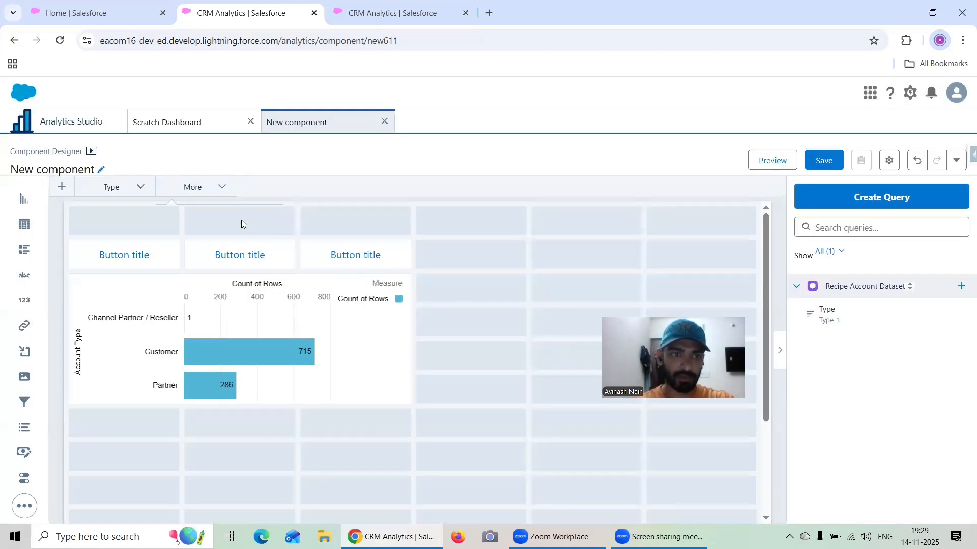
click(72, 194)
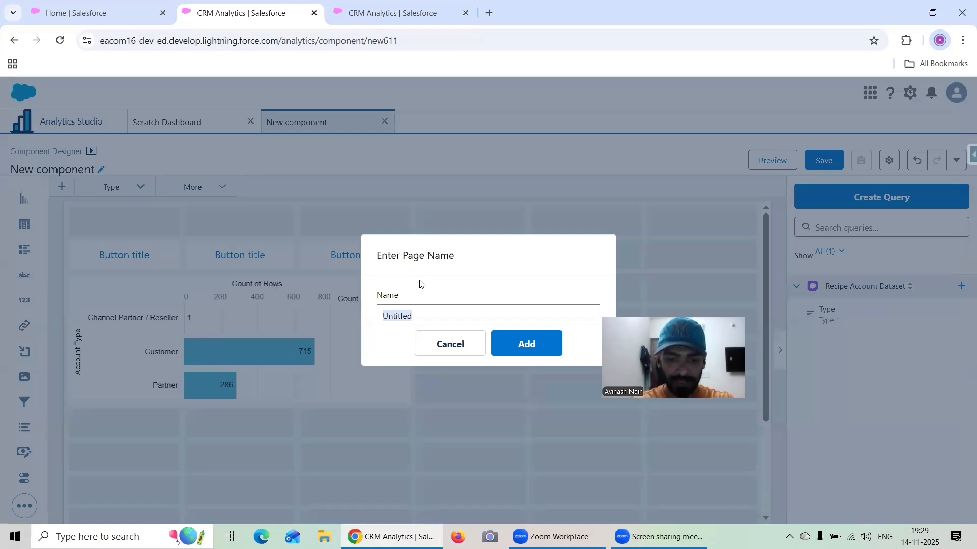
text(BillingCountry)
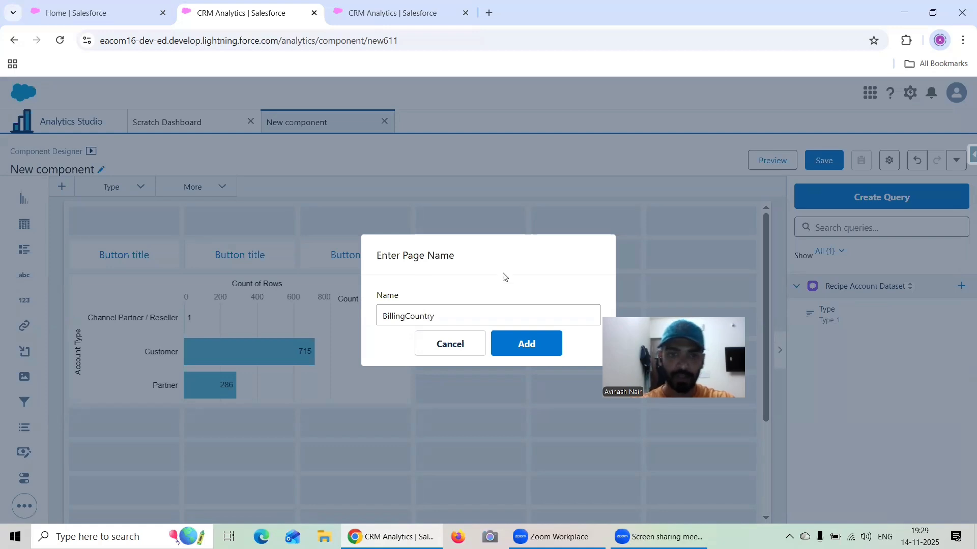
click(527, 347)
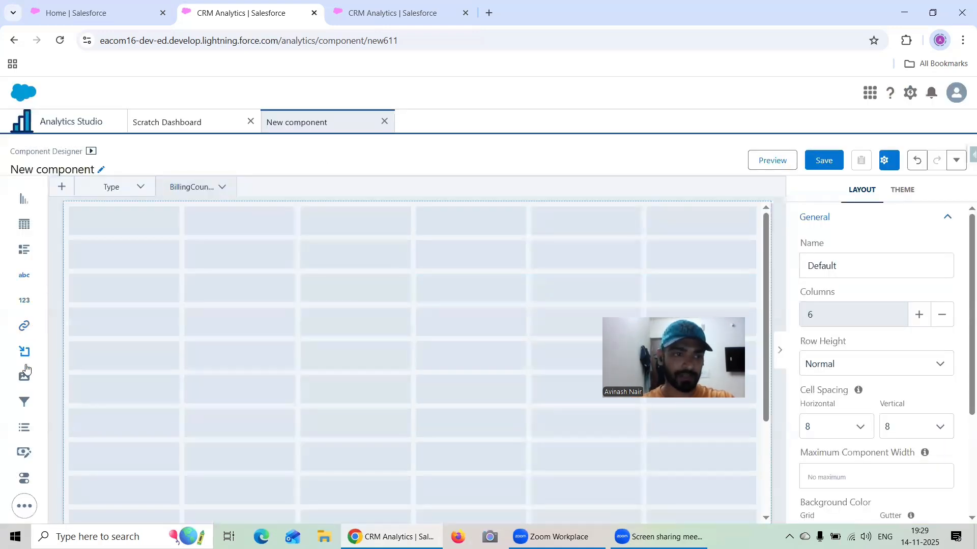
- On the BillingCountry page, place three link buttons across the second row and a chart below them, sized three columns by four rows
drag(21, 327, 337, 257)
drag(25, 203, 135, 333)
drag(291, 321, 376, 323)
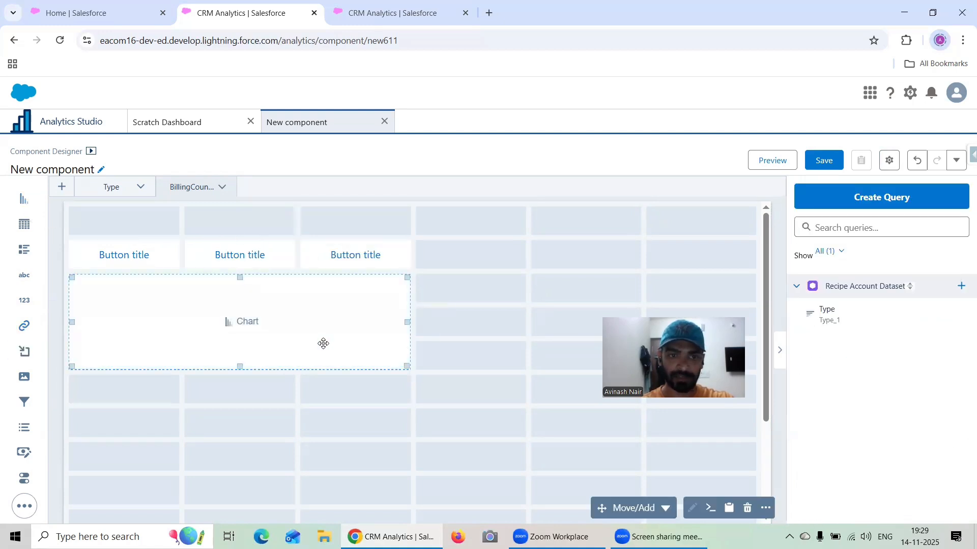
drag(240, 367, 239, 372)
- Fill the new chart from Recipe Account Dataset with a query labeled BillingCountry, using Billing Country for the bars
double_click(235, 342)
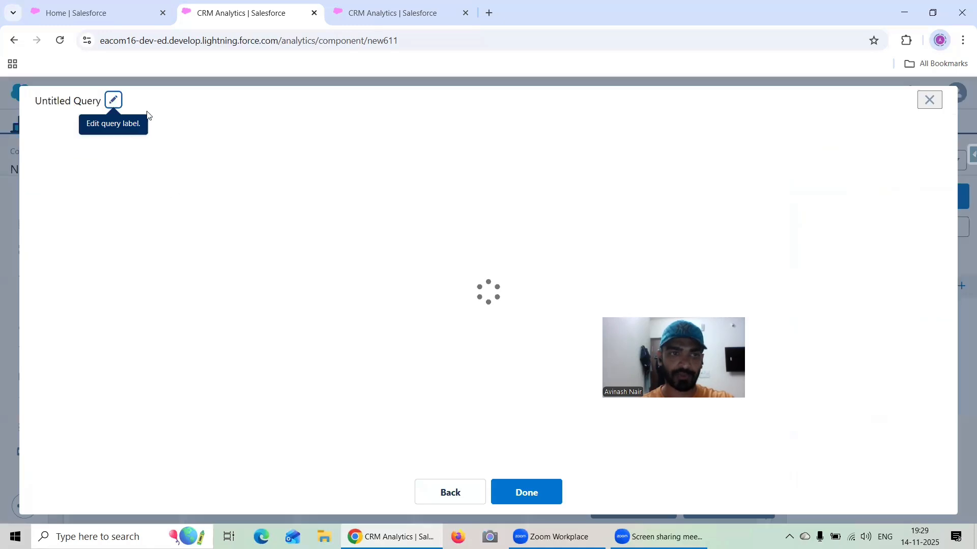
click(114, 100)
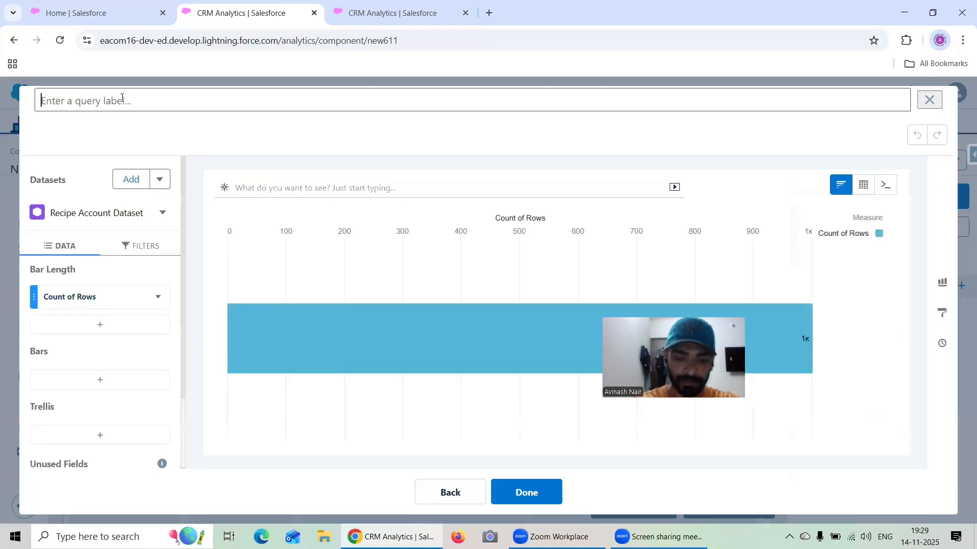
text(BillingCo)
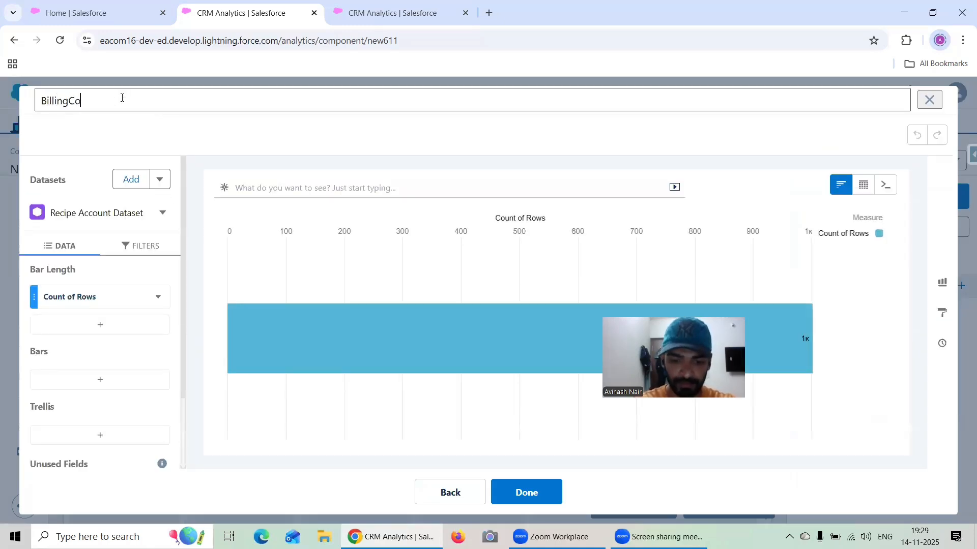
text(untry)
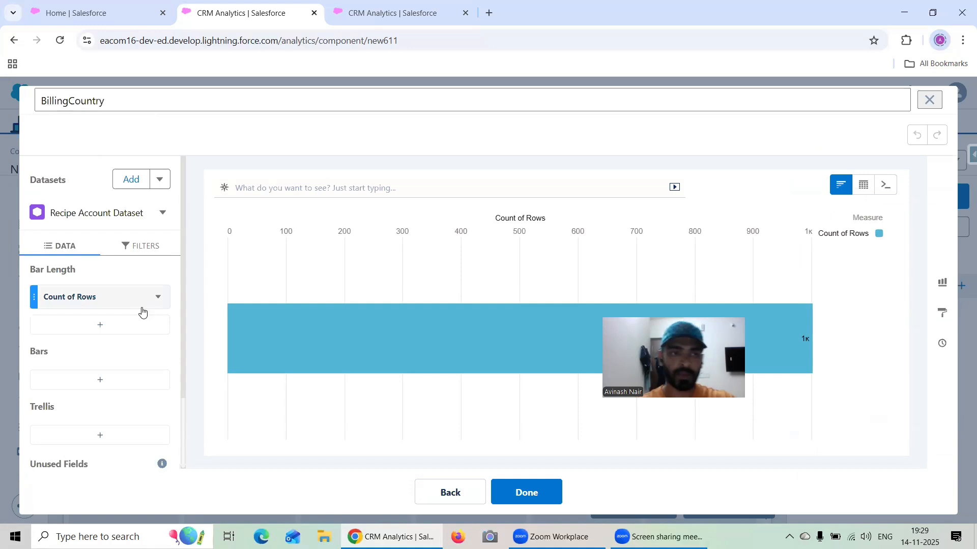
click(100, 379)
click(273, 381)
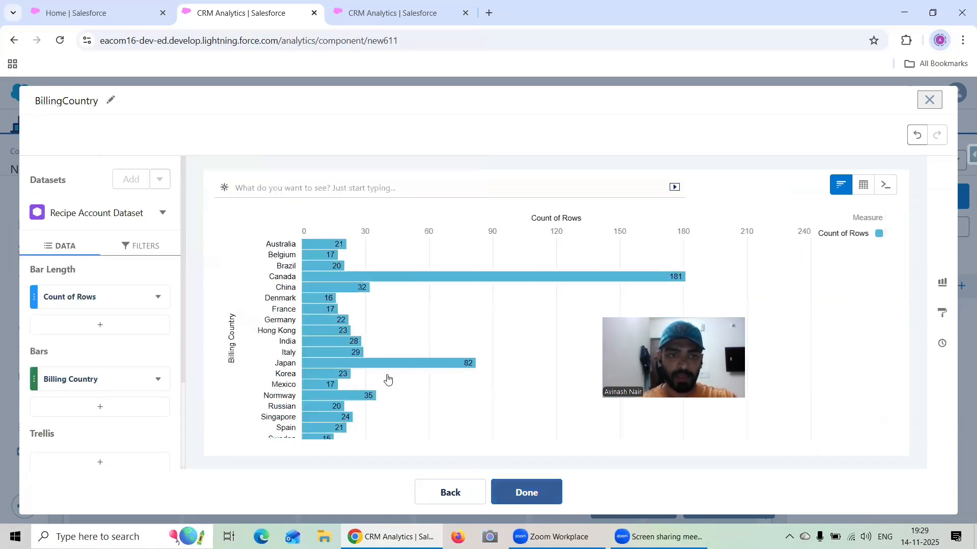
click(526, 493)
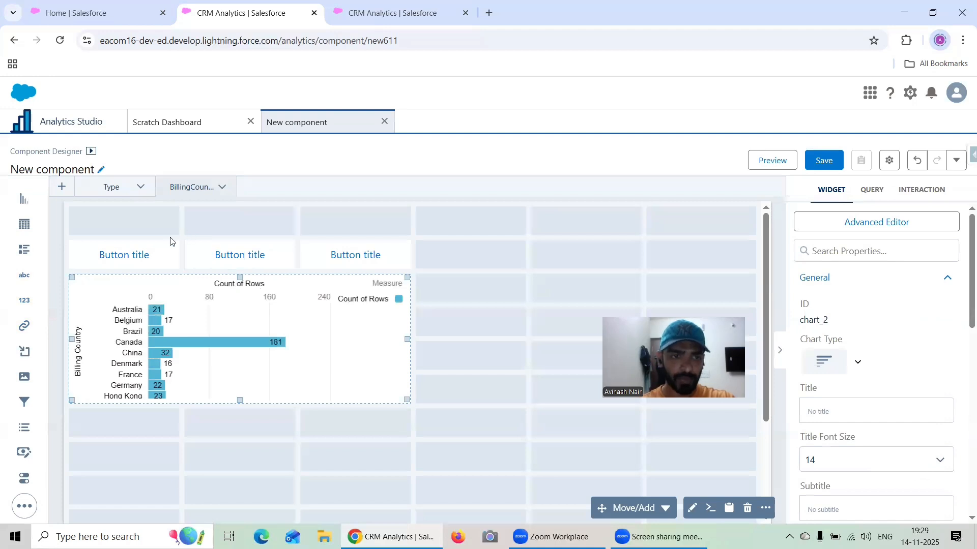
- Return to the Type page and set the first link button's text to Type
click(127, 249)
click(117, 187)
click(128, 256)
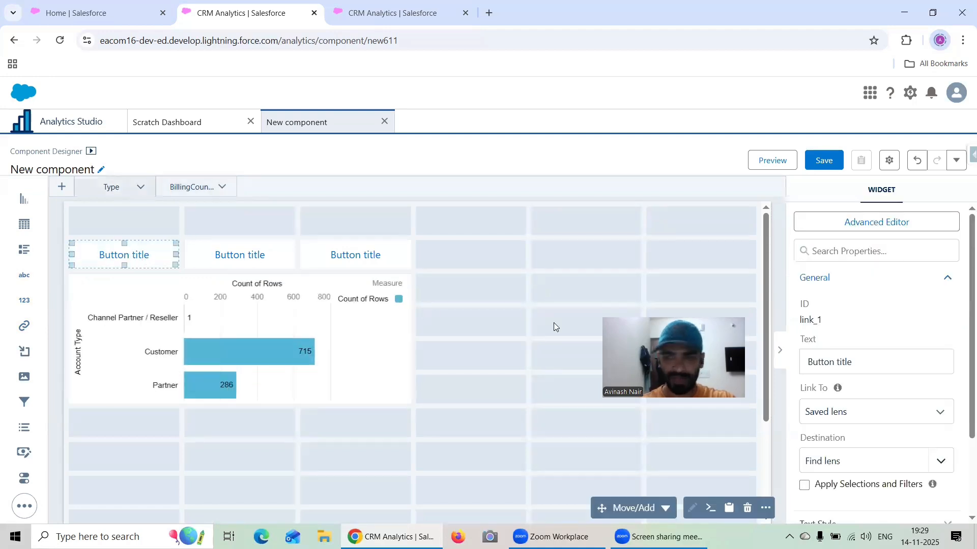
drag(862, 359, 807, 363)
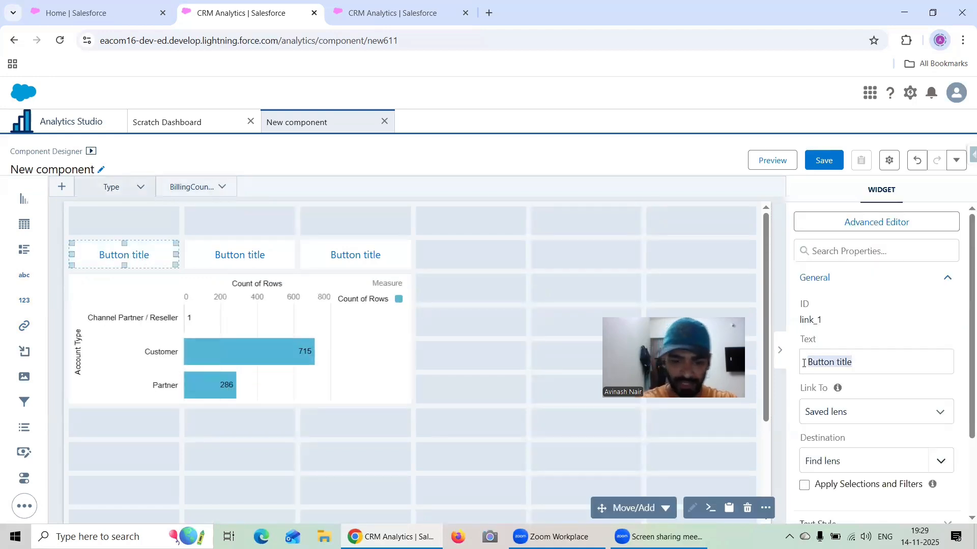
text(Type)
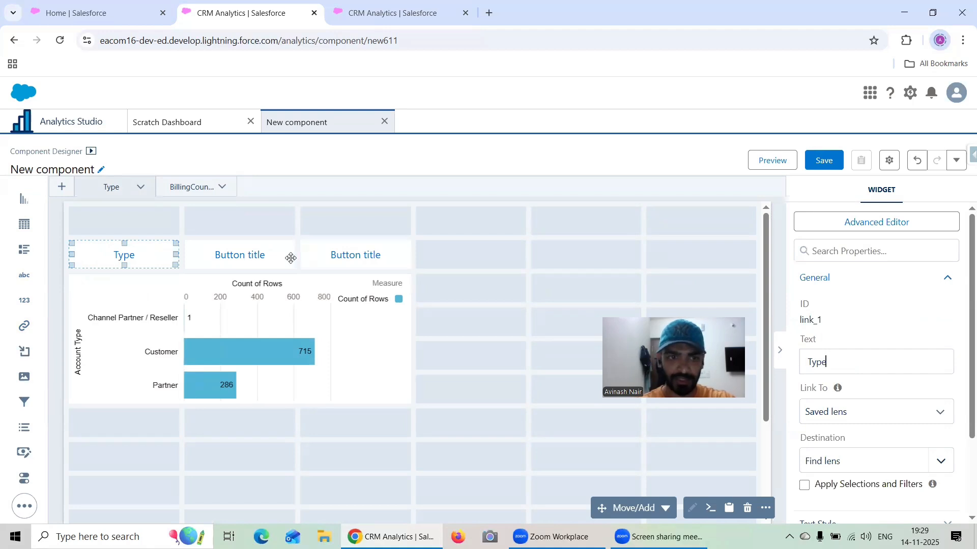
- Set the text of the Type page's second link button to Billing Country
click(264, 250)
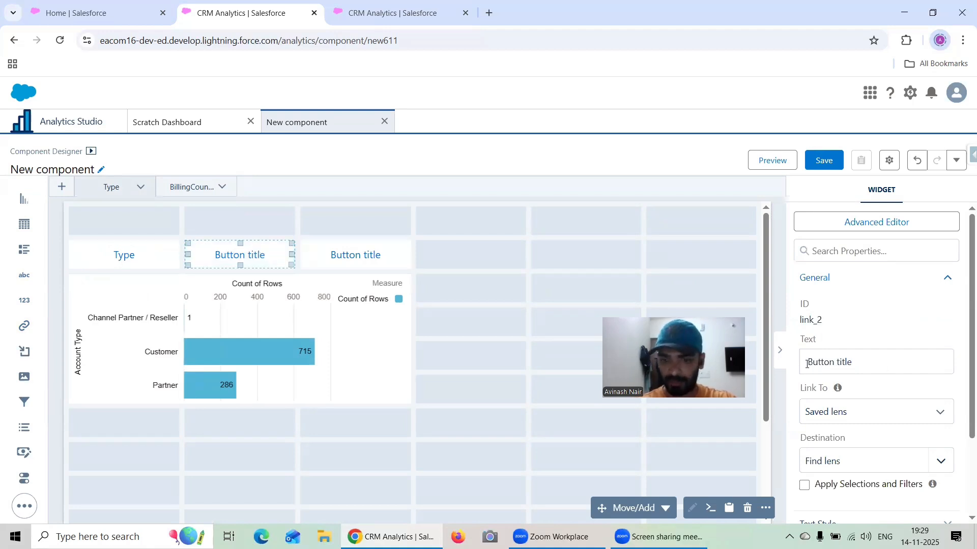
drag(807, 364, 801, 364)
text(Billing)
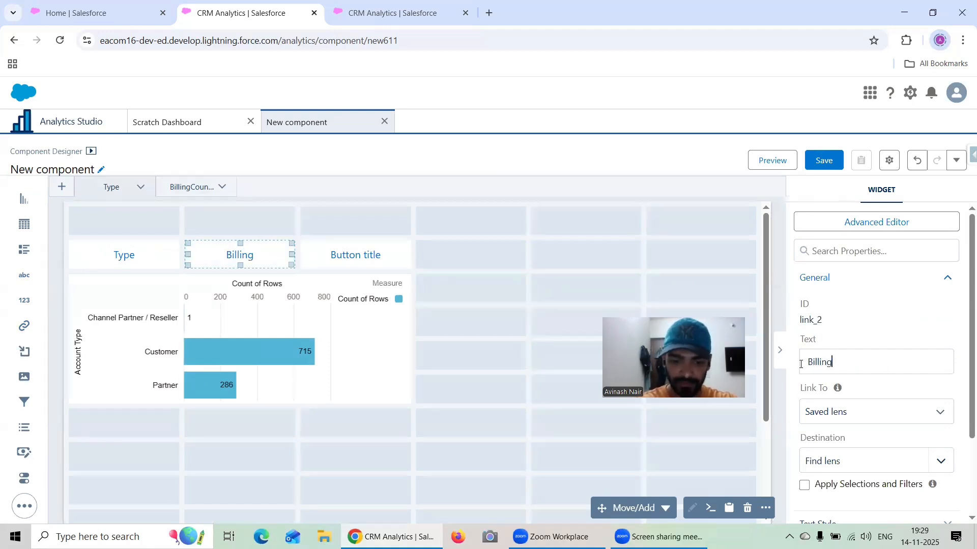
text(C)
key(BackSpace)
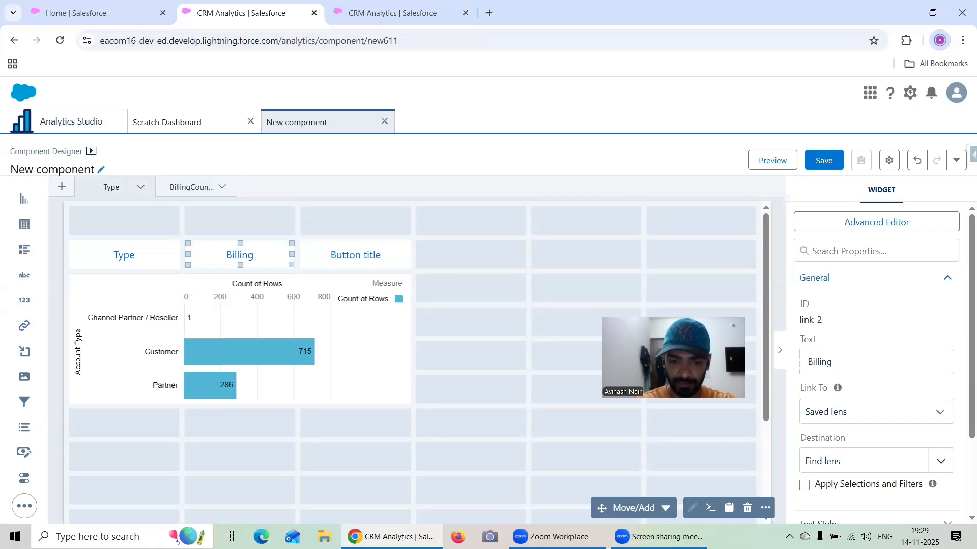
text(Country)
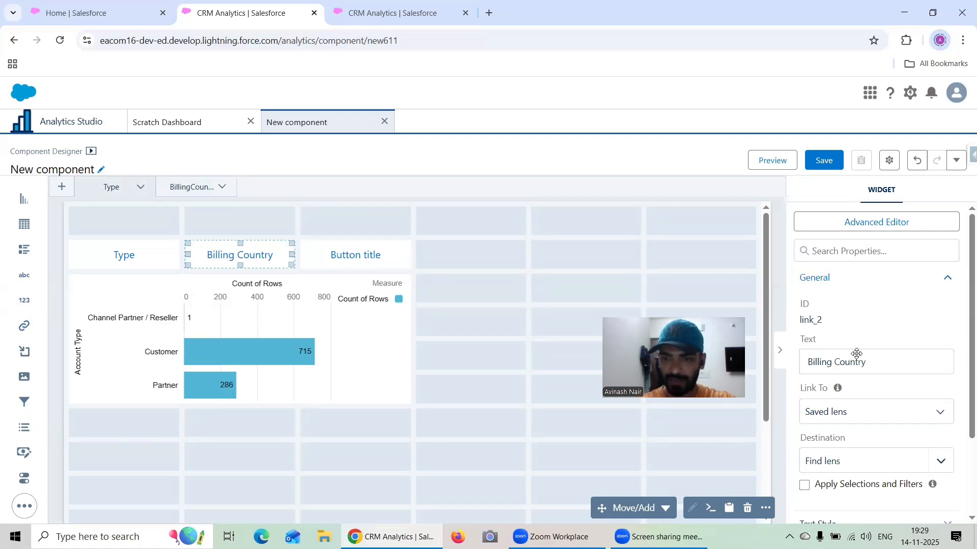
- Set the text of the Type page's third link button to Industry
drag(860, 359, 801, 360)
text(Indy)
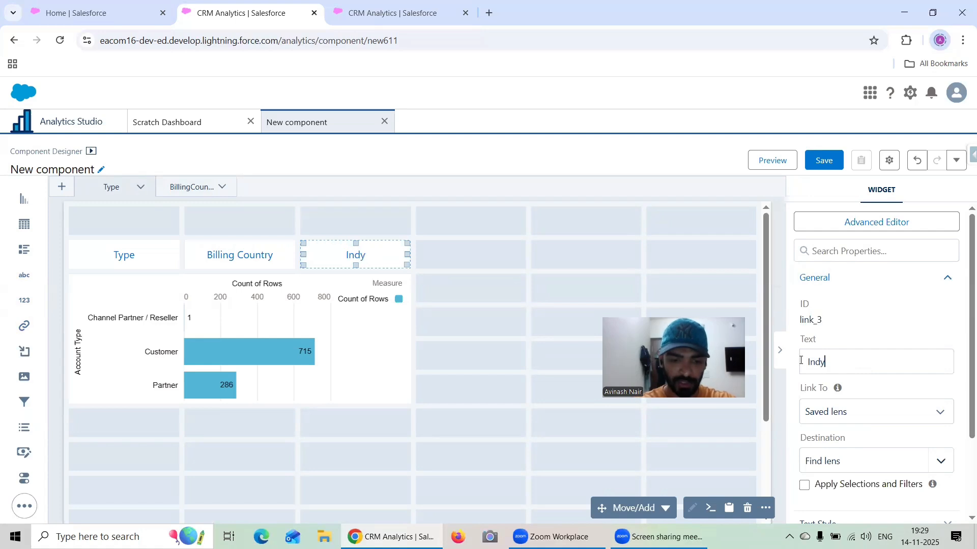
key(BackSpace)
text(ustry)
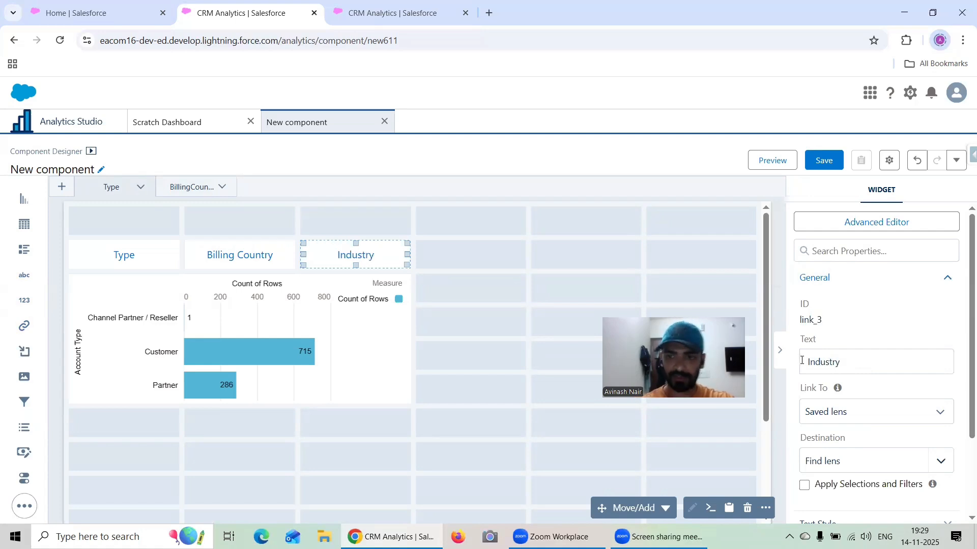
- Switch to the BillingCountry page and set its first link button's text to Type
click(192, 187)
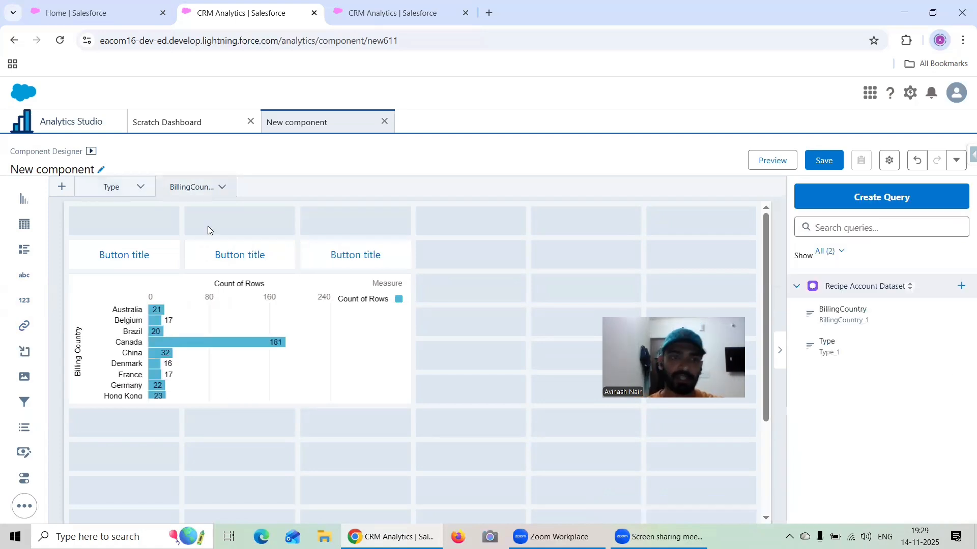
click(143, 255)
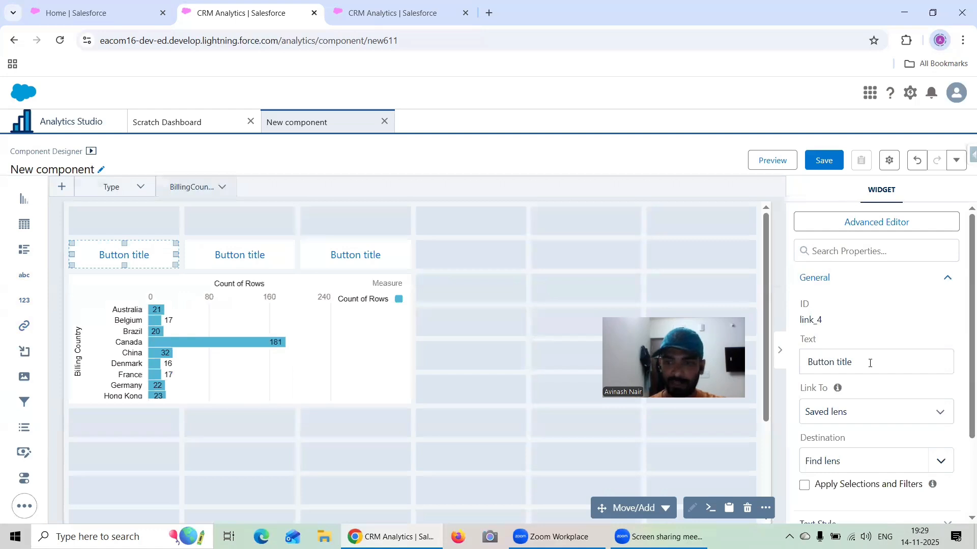
drag(869, 363, 802, 361)
text(Type)
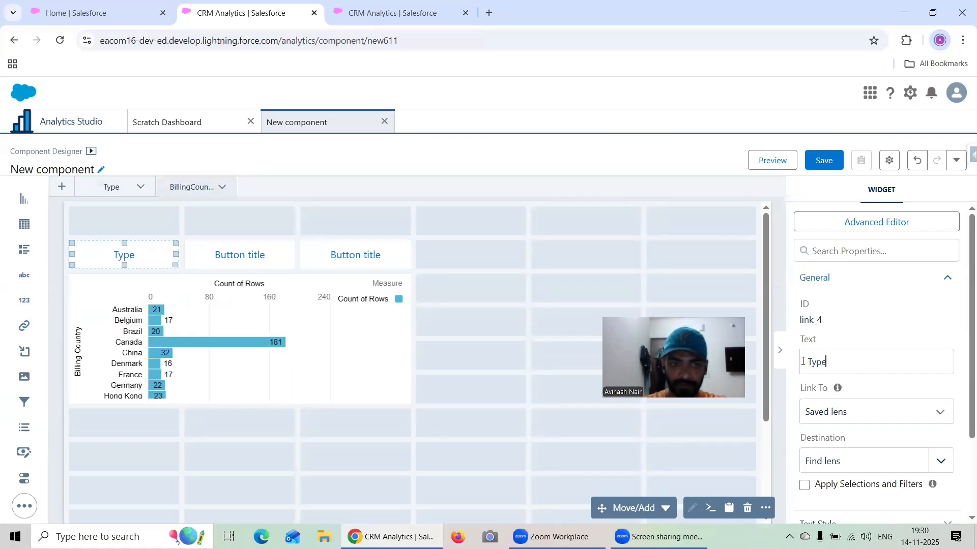
- Set the text of the BillingCountry page's second link button to Billing Country
click(281, 258)
drag(857, 366, 797, 367)
text(Billi)
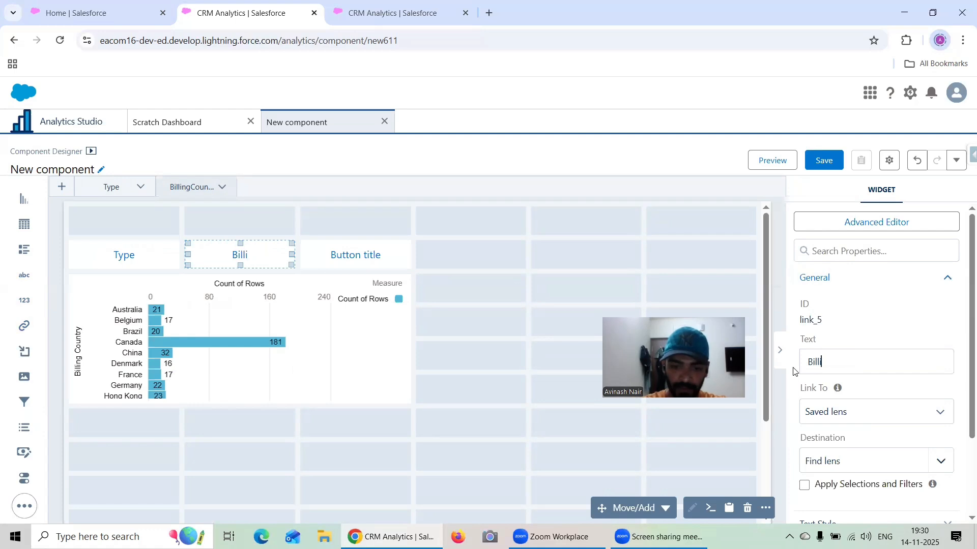
text(ngCo)
key(BackSpace)
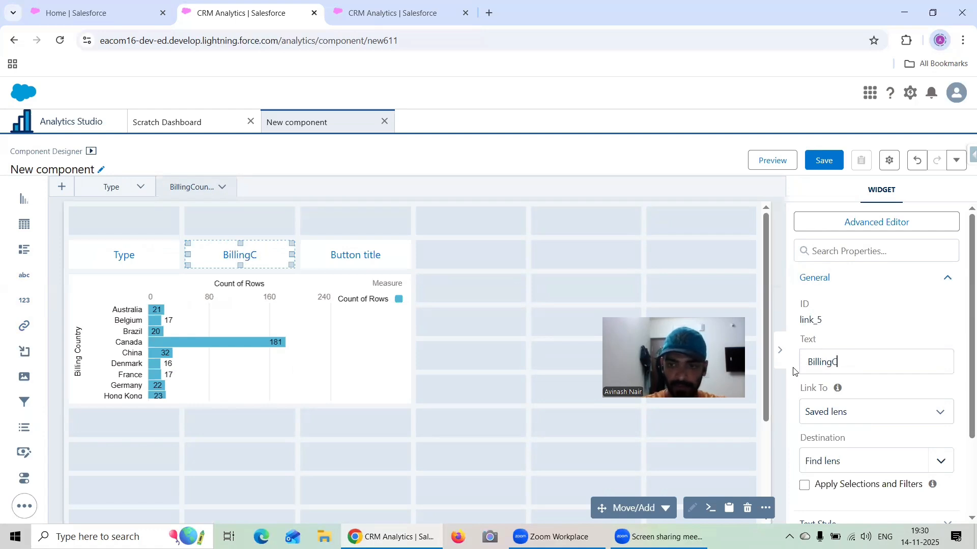
key(BackSpace)
text(Country)
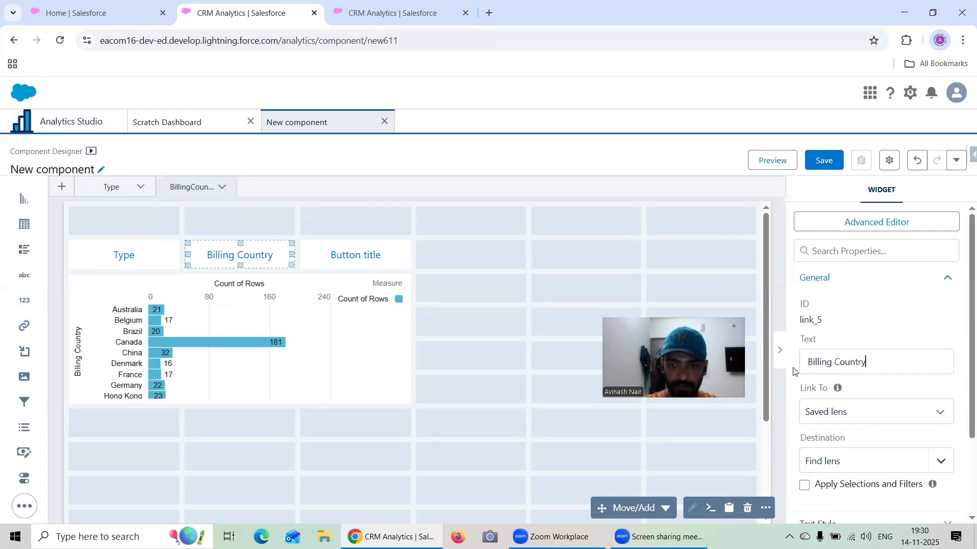
- Set the text of the BillingCountry page's third link button to Industry
click(342, 259)
drag(865, 362, 803, 368)
text(Ind)
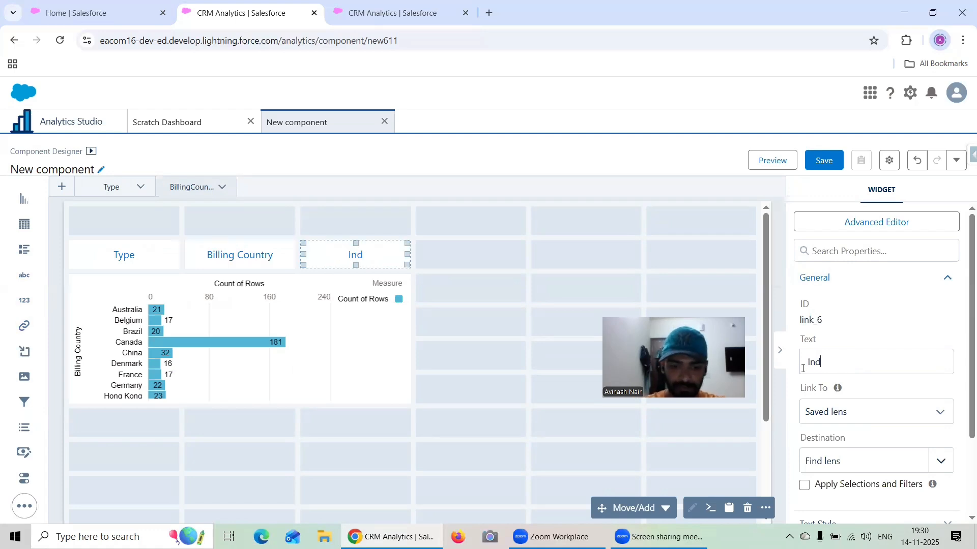
text(ustry)
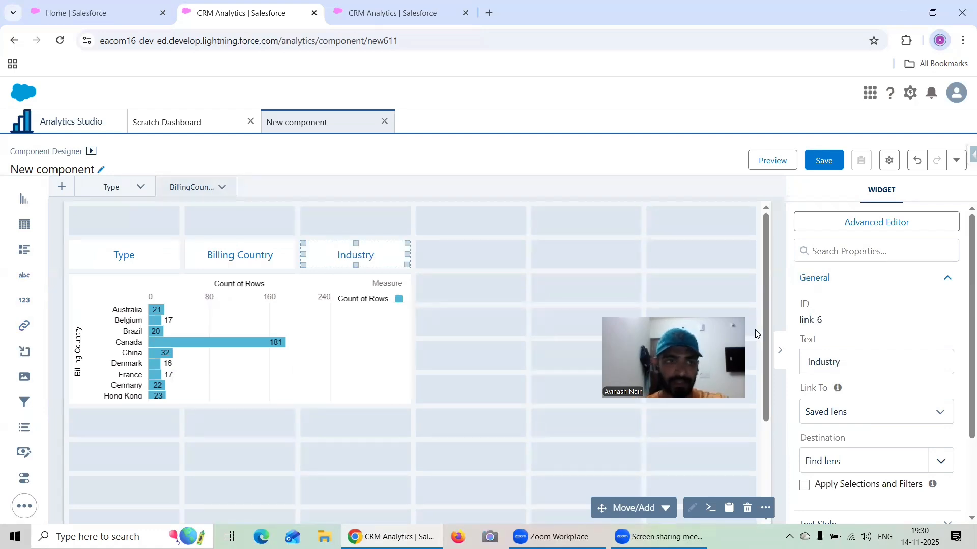
text(I)
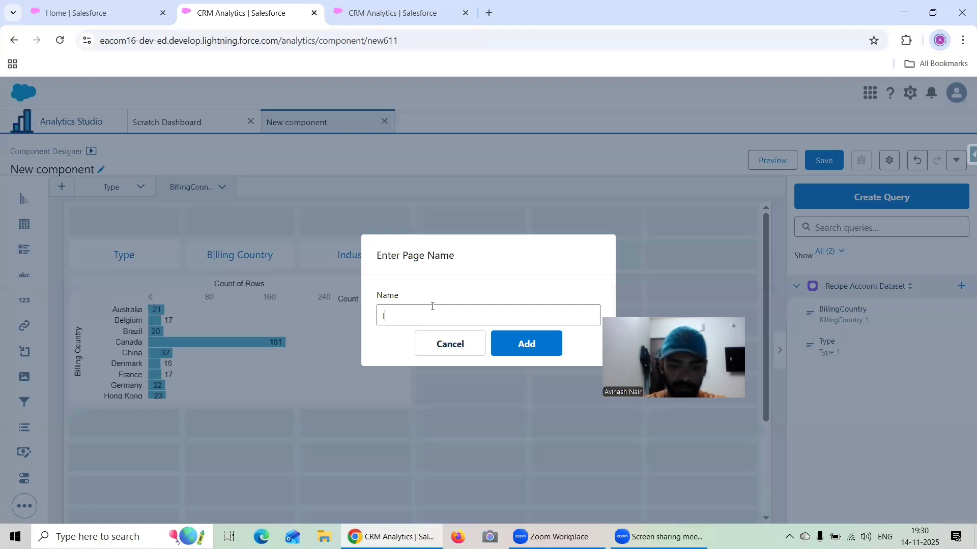
- Add a third page named Industry and place three link buttons side by side in its second row
click(539, 344)
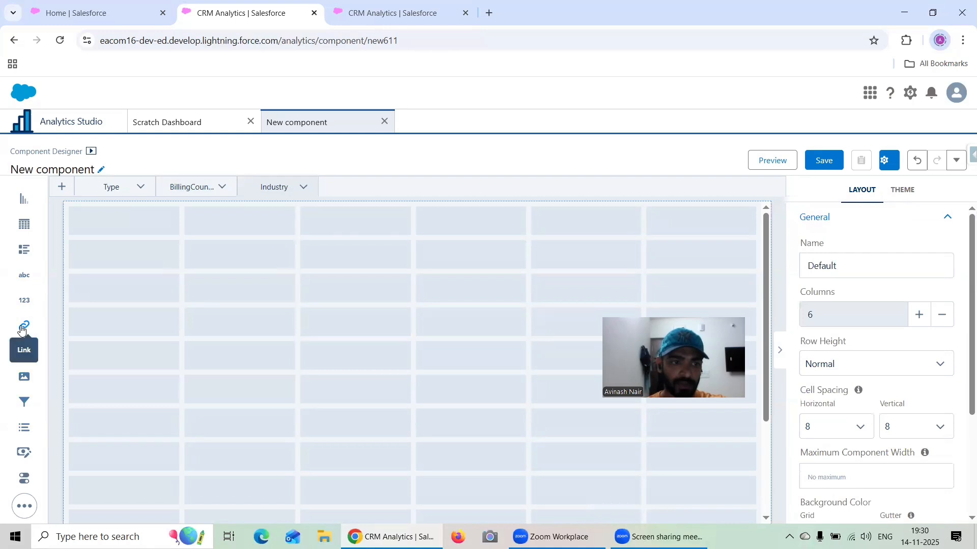
drag(21, 329, 110, 262)
drag(24, 325, 335, 265)
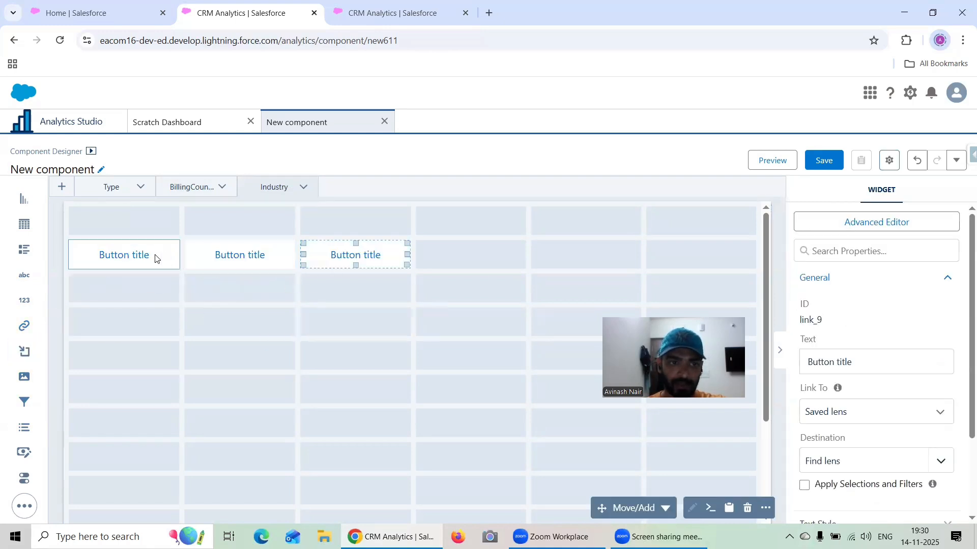
- Set the Industry page's first link button text to Type and the second one's to Billing Country
click(154, 257)
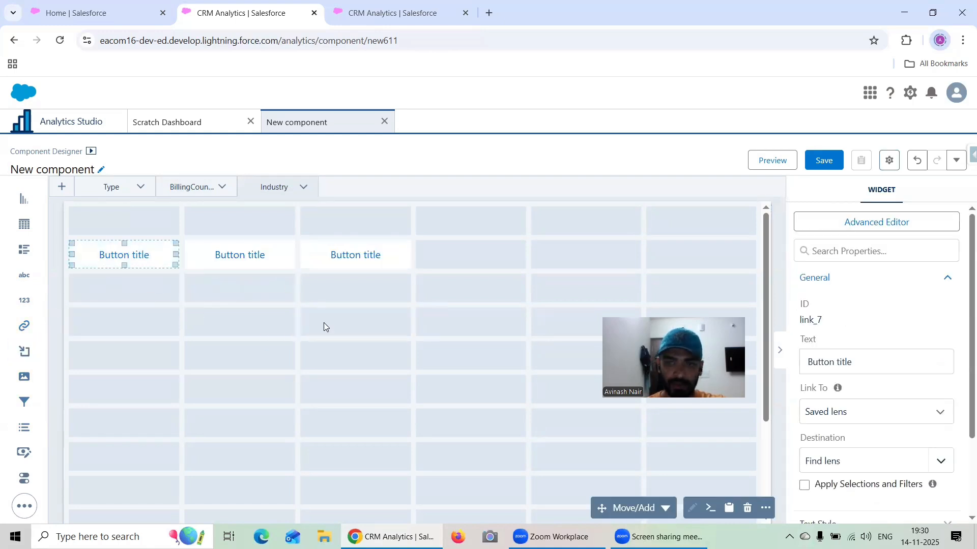
triple_click(854, 356)
text(Type)
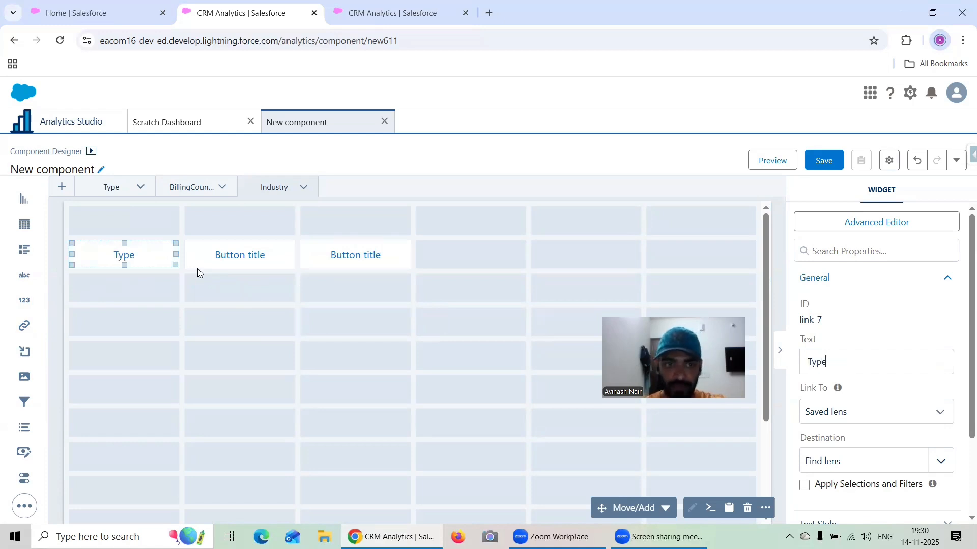
click(197, 268)
drag(867, 362, 797, 370)
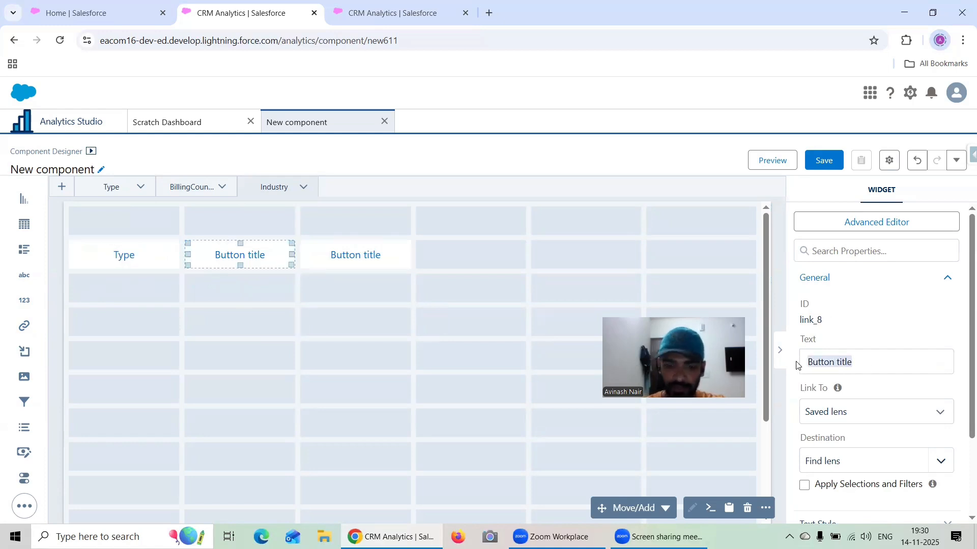
text(Billing )
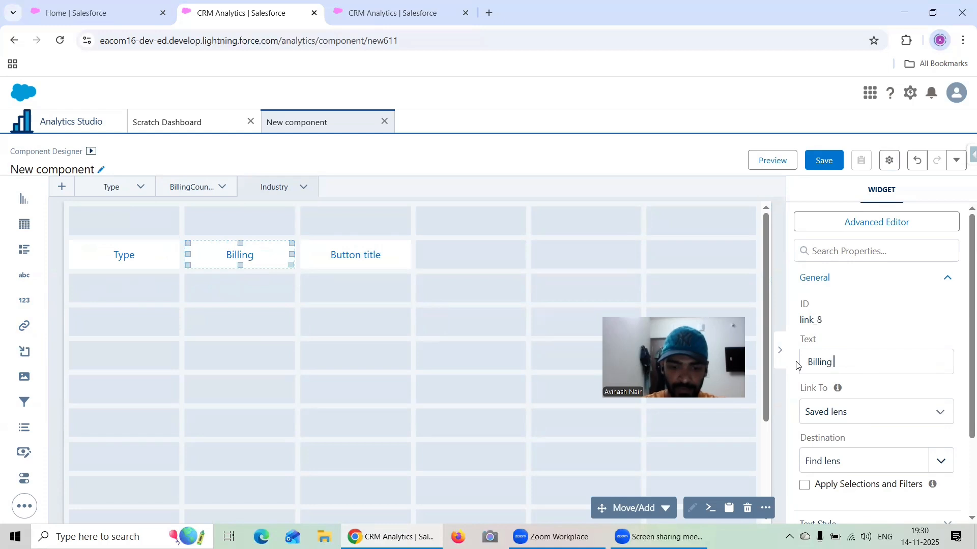
text(Country)
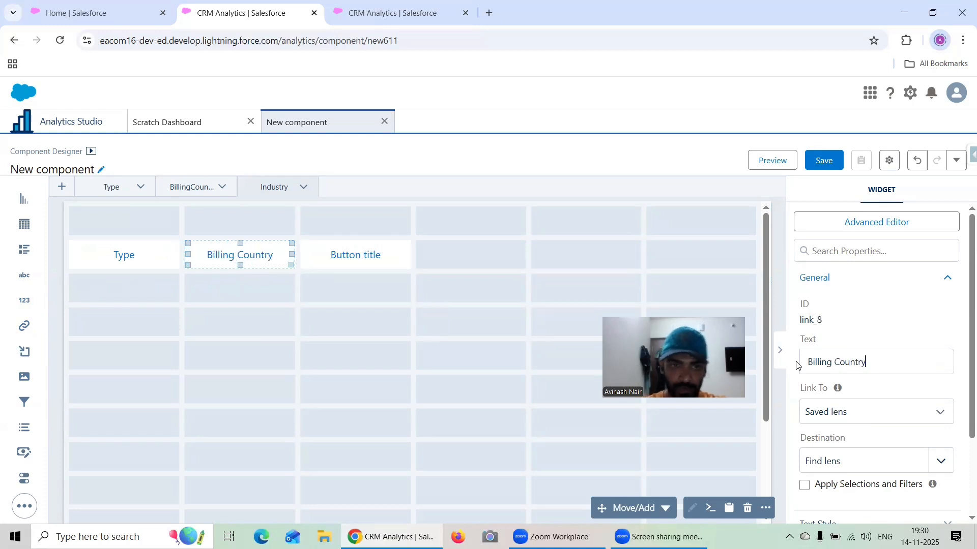
- Set the text of the Industry page's third link button to Industry
click(355, 253)
drag(871, 363, 798, 366)
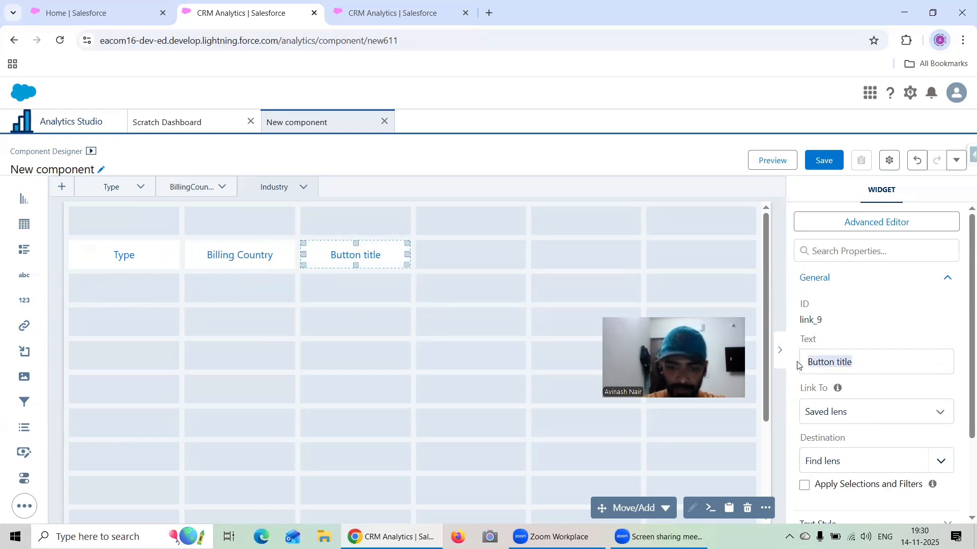
text(Industry)
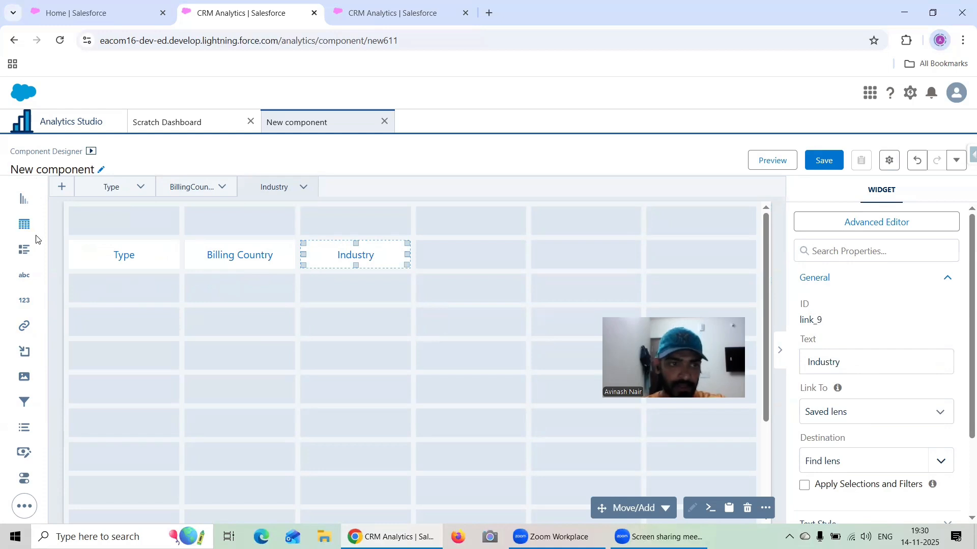
- Place a chart widget below the Industry page's link buttons, sized three columns wide and four rows high
drag(23, 199, 89, 325)
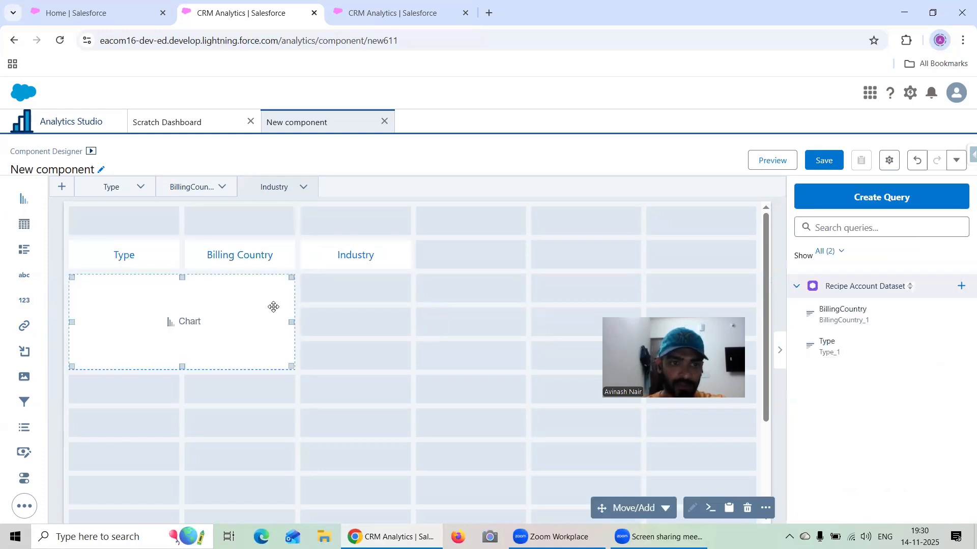
drag(291, 326, 348, 324)
drag(243, 368, 244, 393)
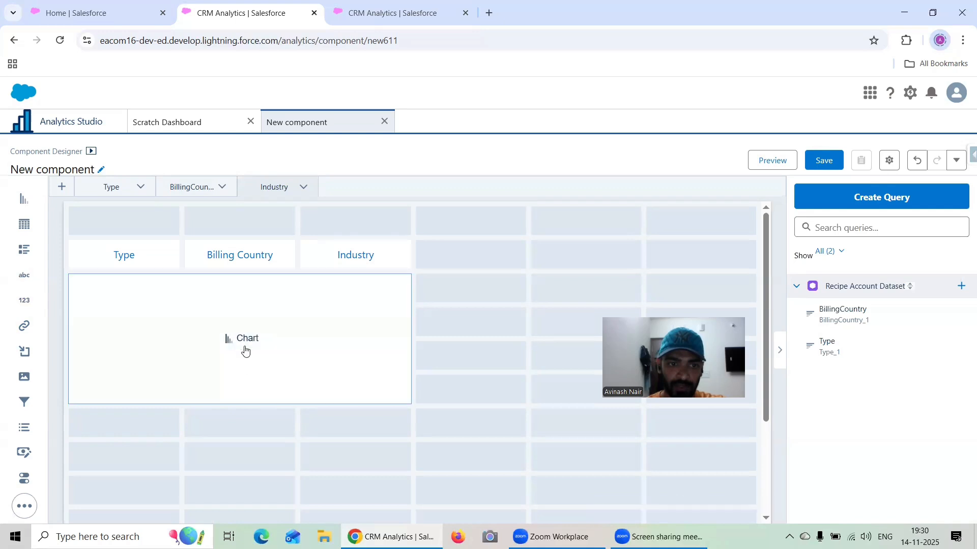
- Create a query labelled Industry for the new chart, with its bars grouped by Industry
click(246, 350)
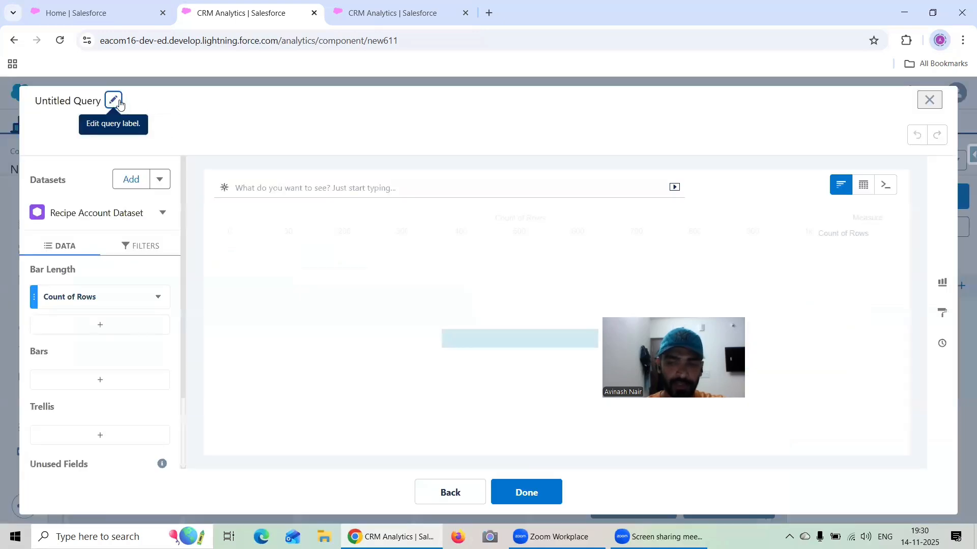
click(119, 100)
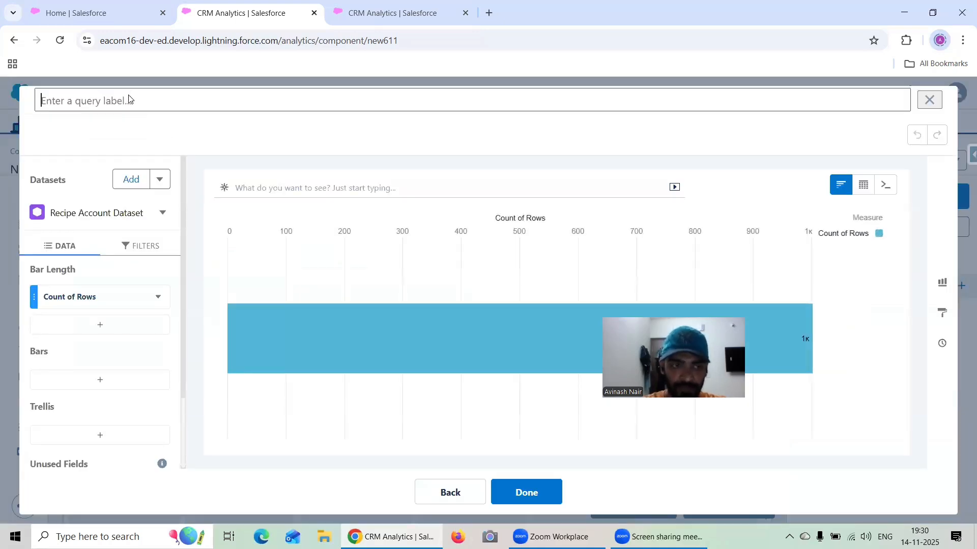
text(Industry)
click(103, 379)
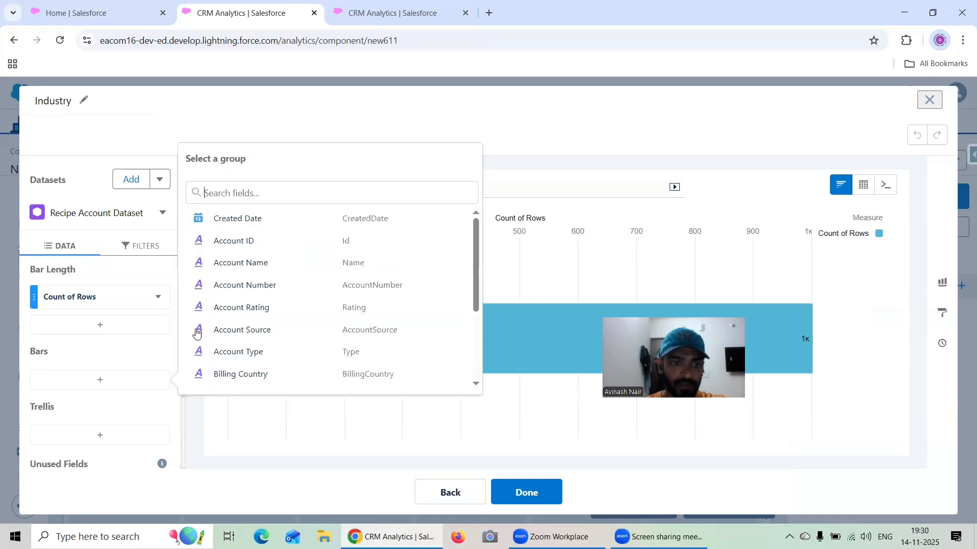
scroll(271, 320, down, 3)
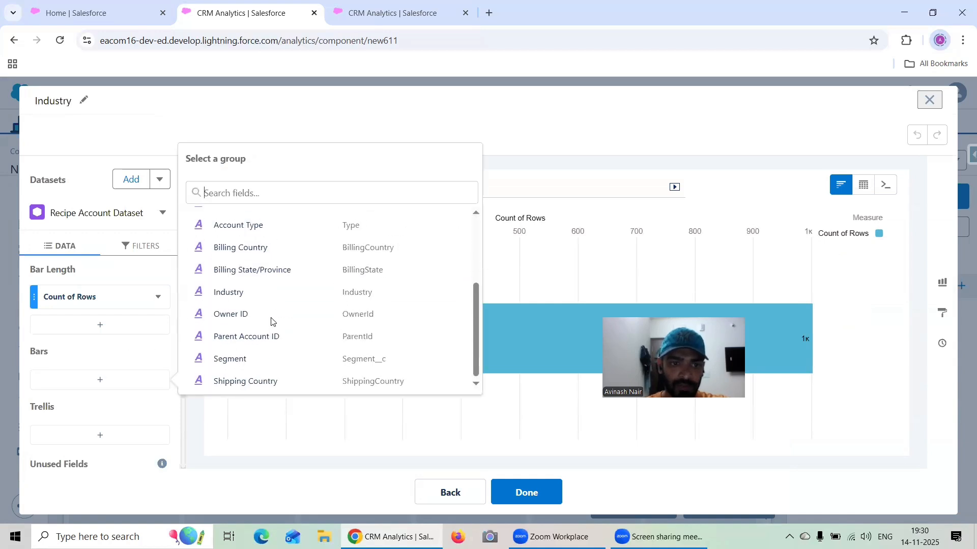
click(243, 300)
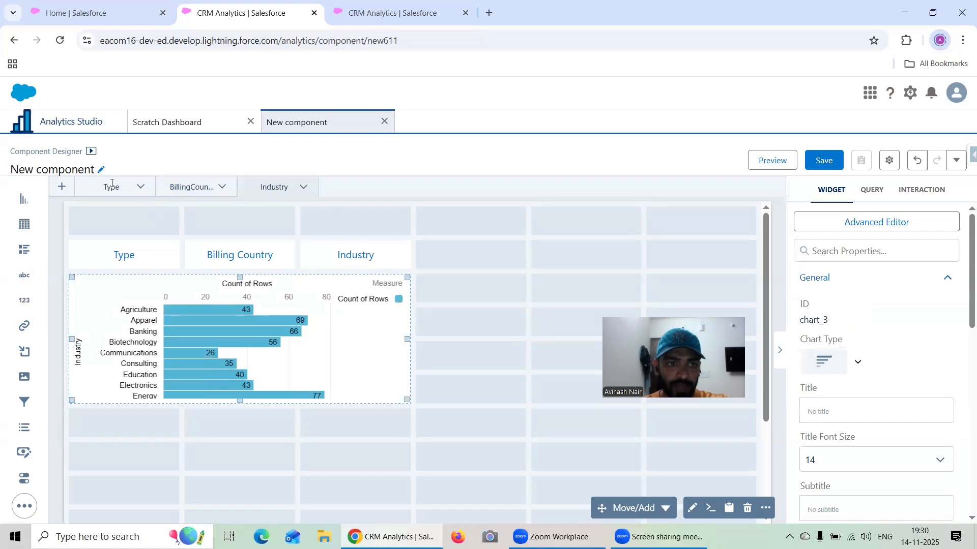
- On the Type page, link the Type button to a page in layout, choosing the Type page
click(113, 185)
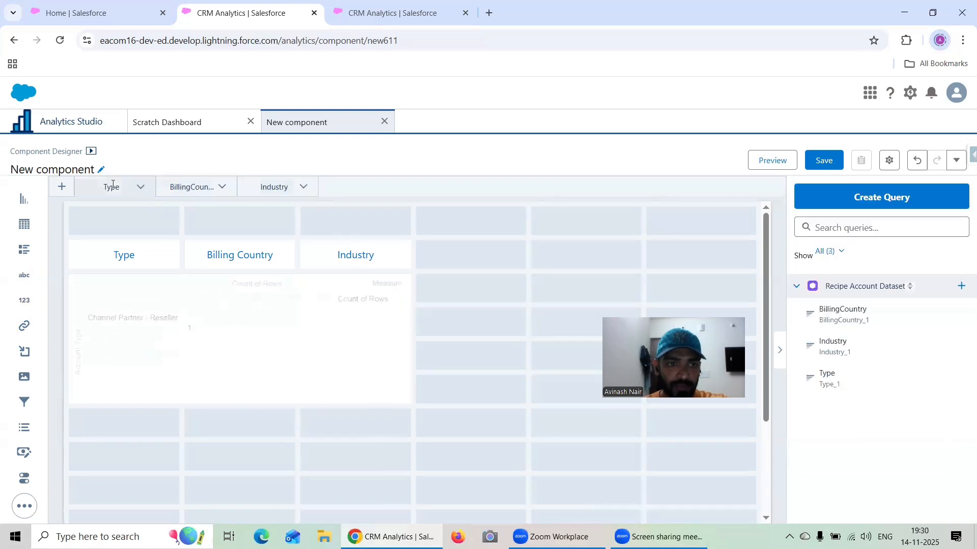
click(125, 253)
scroll(874, 341, down, 1)
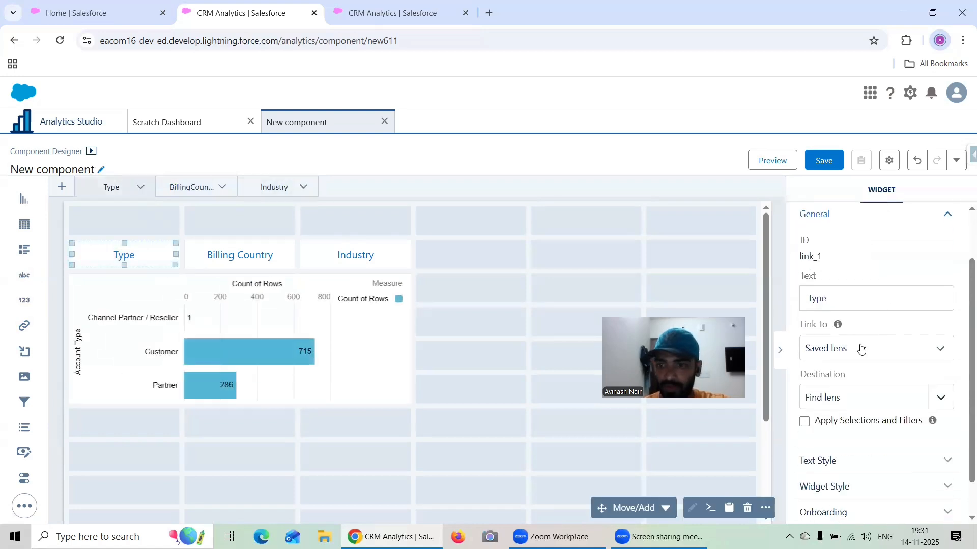
click(857, 351)
click(845, 449)
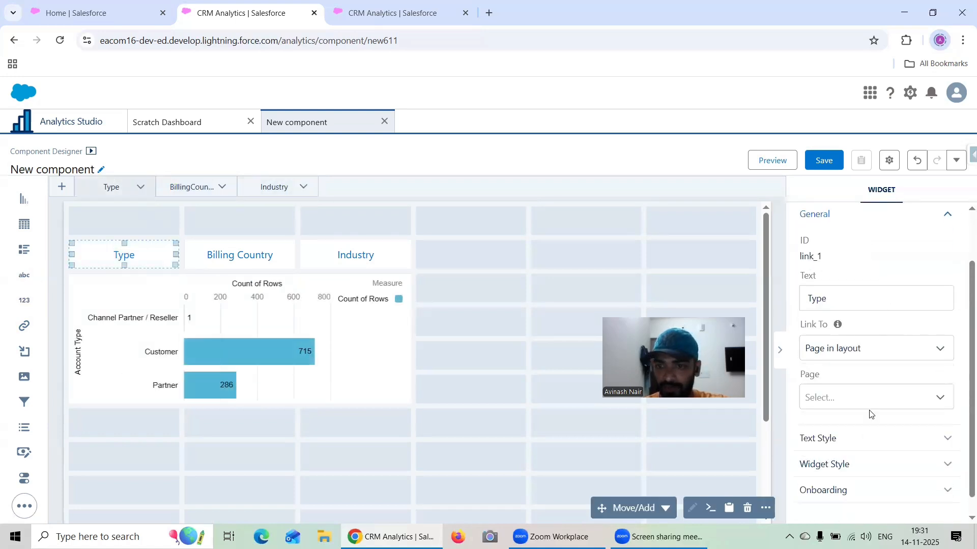
scroll(870, 412, down, 1)
click(872, 386)
click(865, 407)
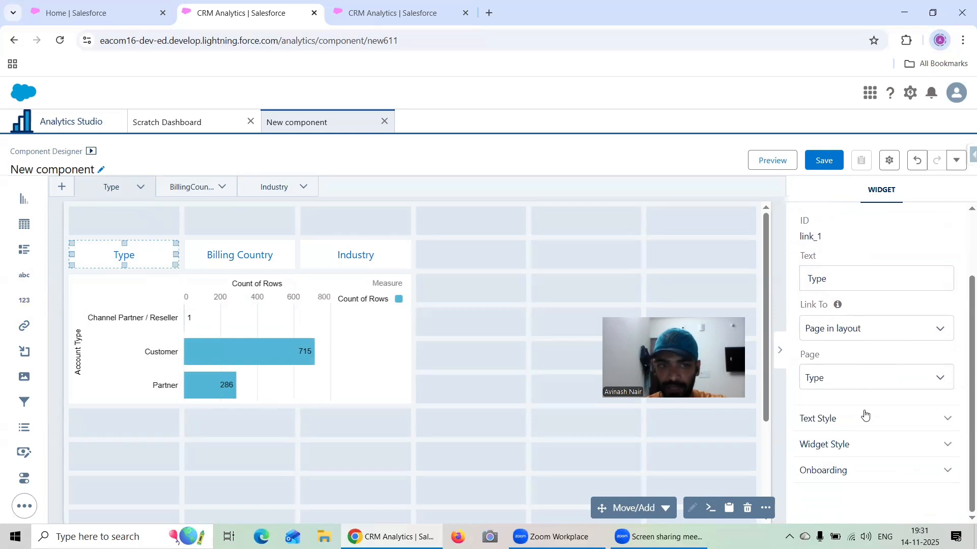
- Link the Type page's Billing Country button to a page in layout, choosing the BillingCountry page
click(248, 265)
scroll(816, 356, down, 2)
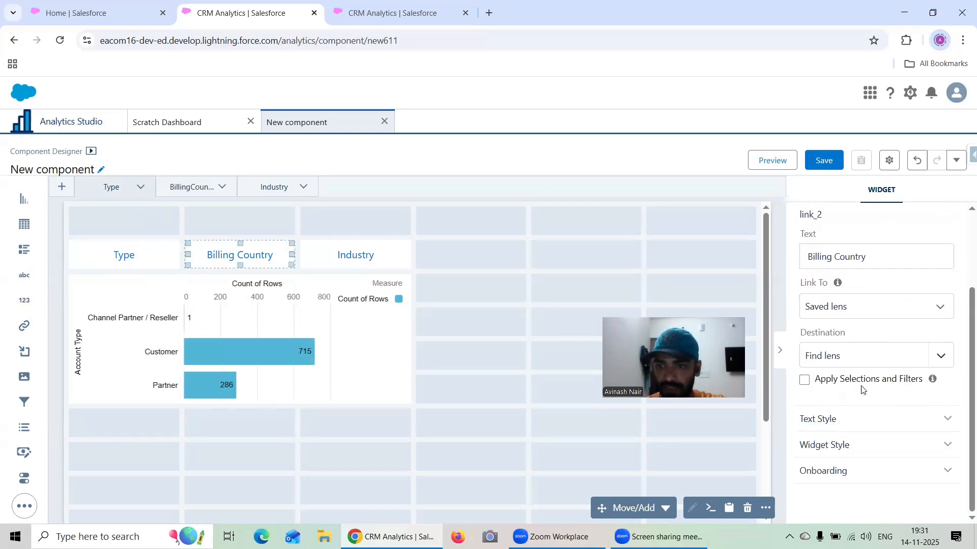
click(818, 306)
click(861, 416)
click(850, 379)
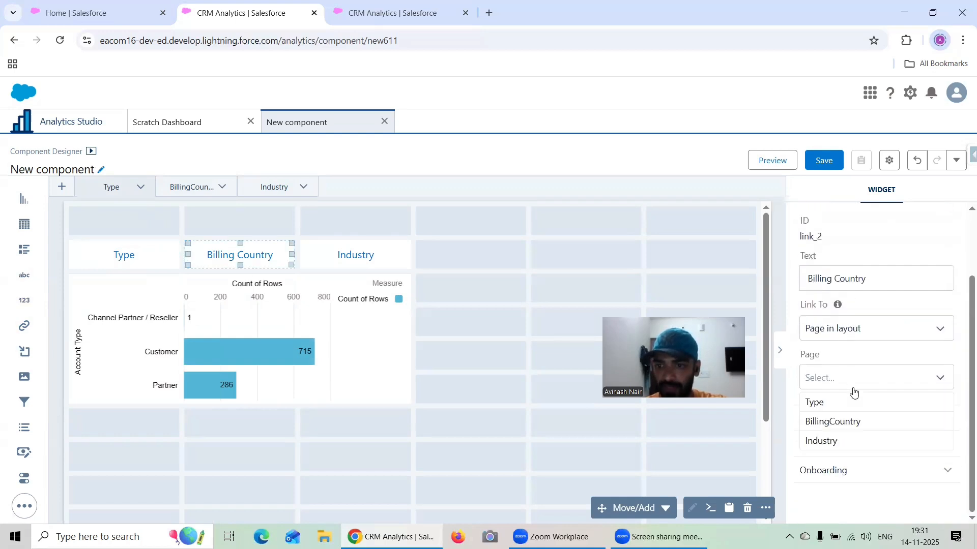
click(852, 422)
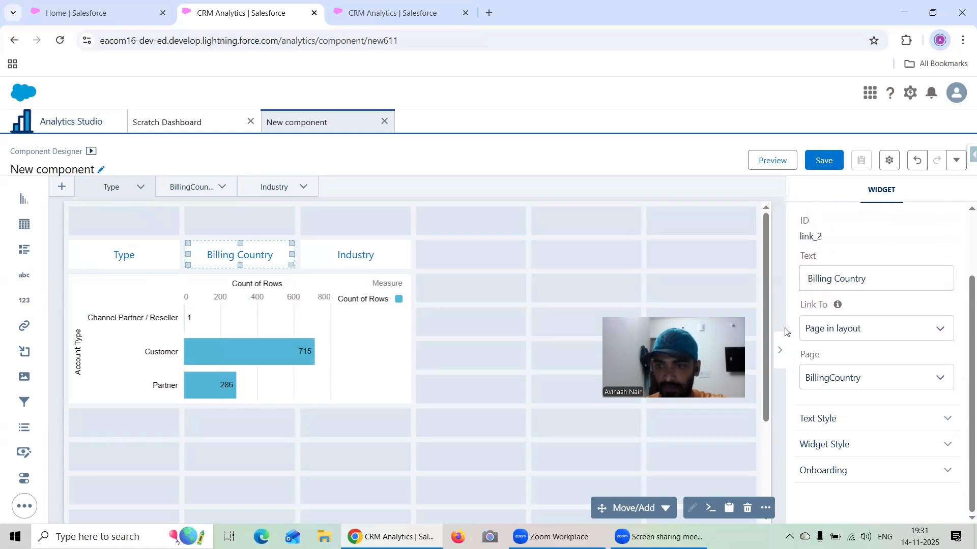
- Link the Type page's Industry button to a page in layout, choosing the Industry page
click(355, 255)
click(846, 308)
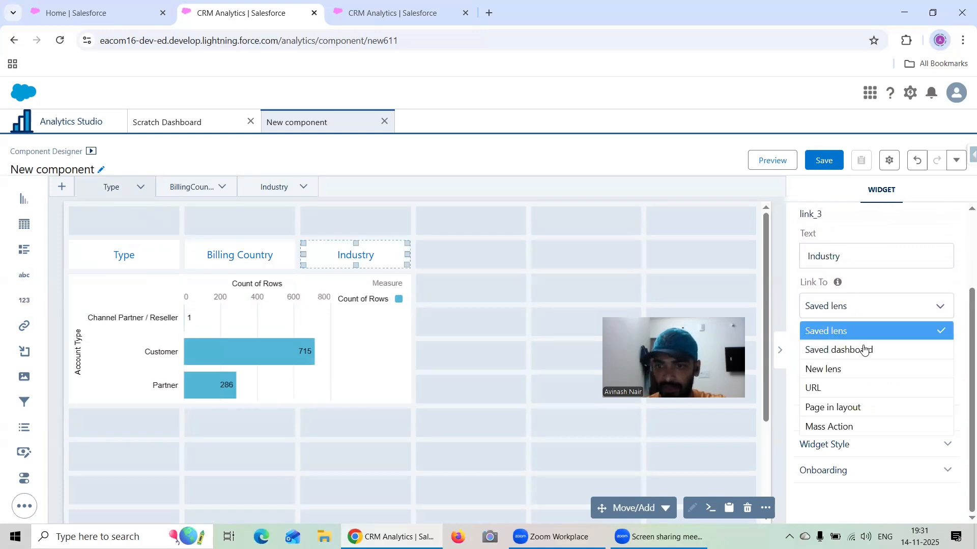
click(866, 408)
click(845, 377)
click(853, 440)
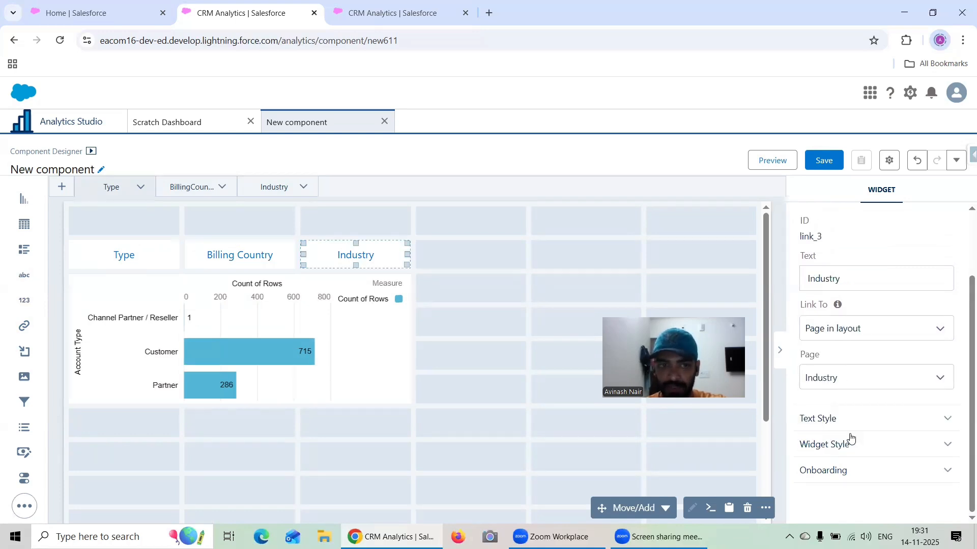
- On the BillingCountry page, link the Type button to a page in layout, choosing the Type page
scroll(885, 322, down, 3)
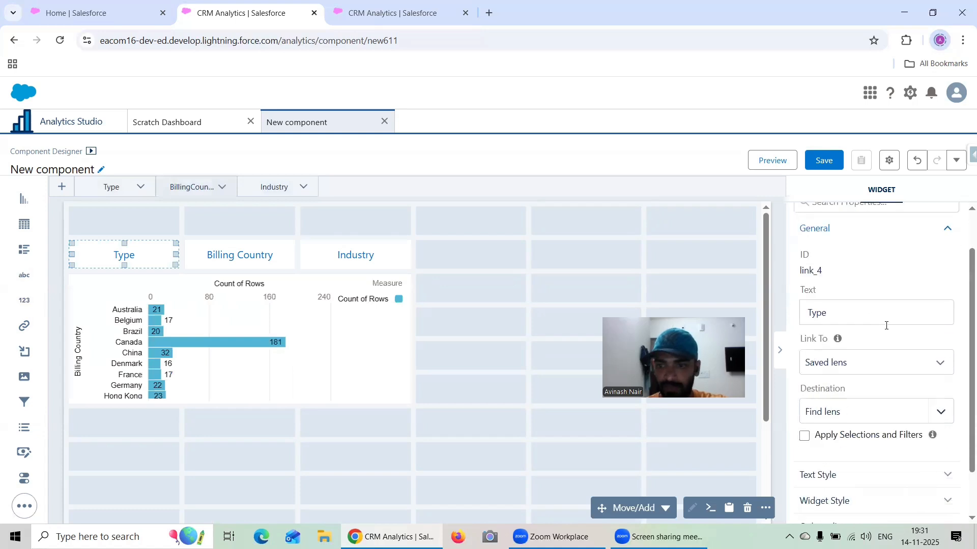
click(868, 349)
click(859, 406)
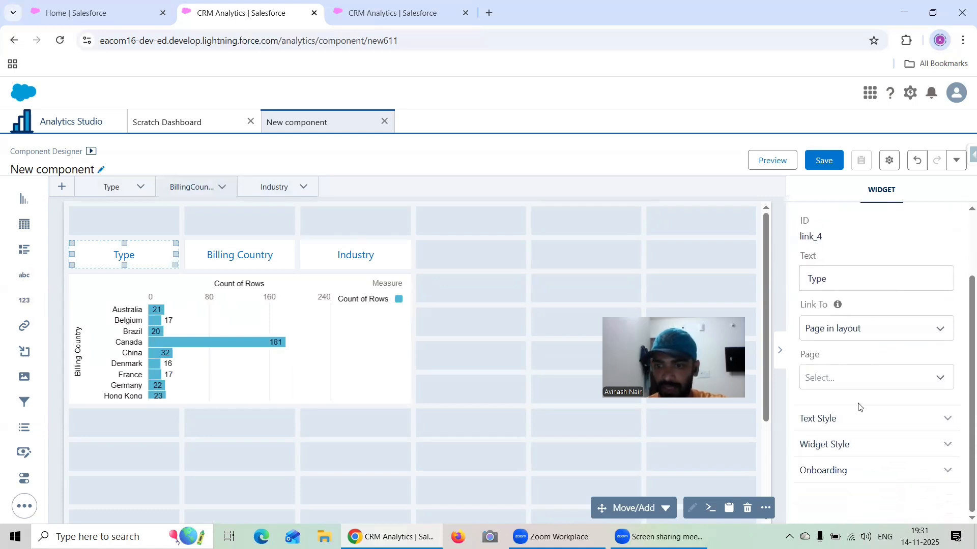
click(843, 386)
click(844, 401)
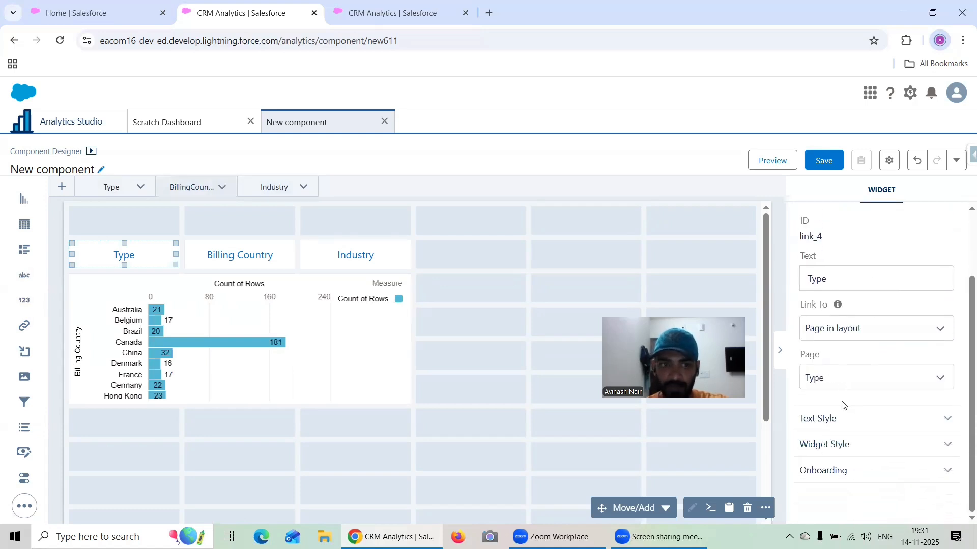
- Link the BillingCountry page's Billing Country button to a page in layout, choosing the BillingCountry page
click(240, 255)
click(875, 329)
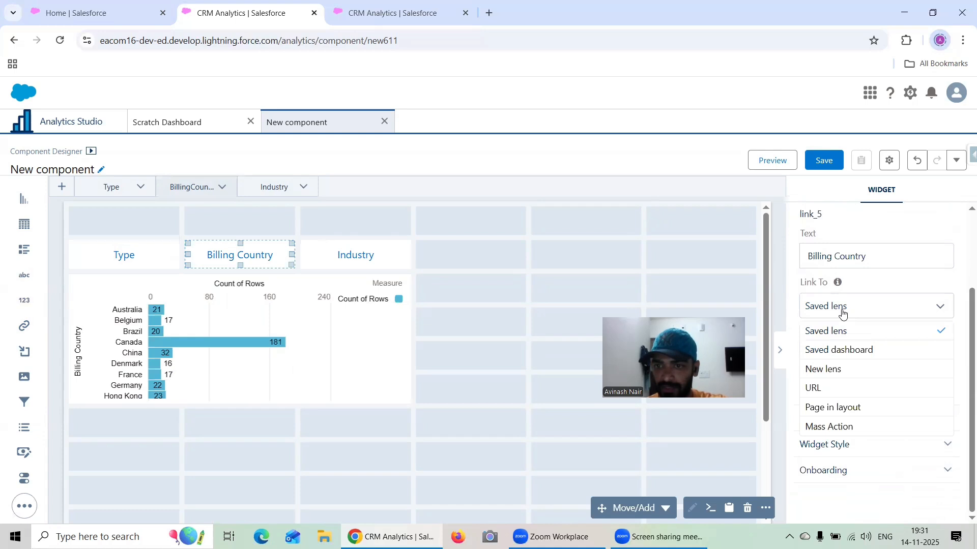
click(852, 405)
click(860, 377)
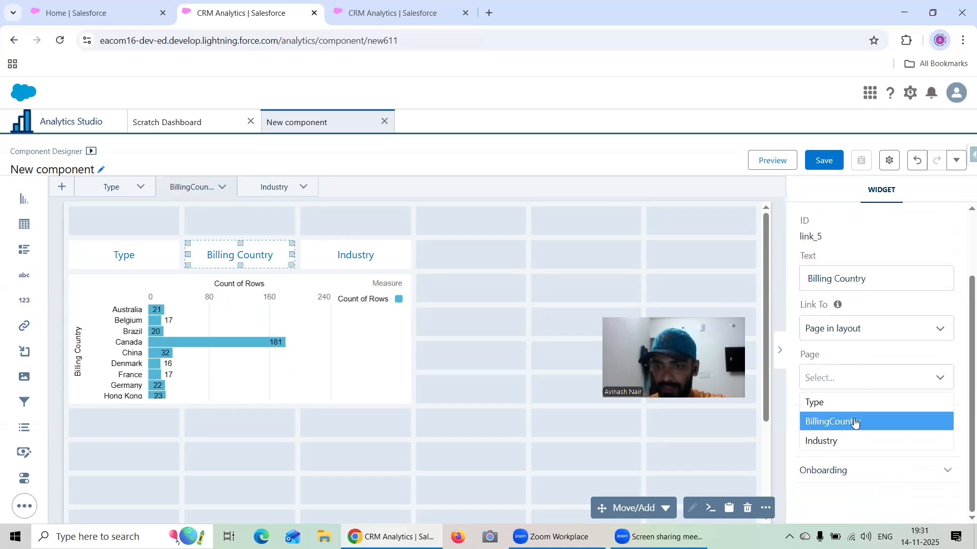
click(853, 422)
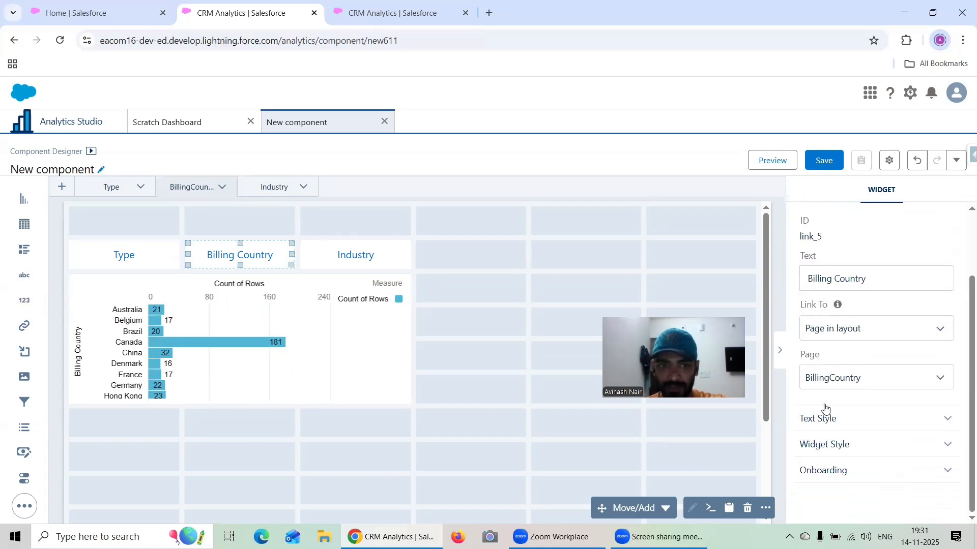
- Link the BillingCountry page's Industry button to a page in layout, choosing the Industry page
click(865, 328)
click(863, 406)
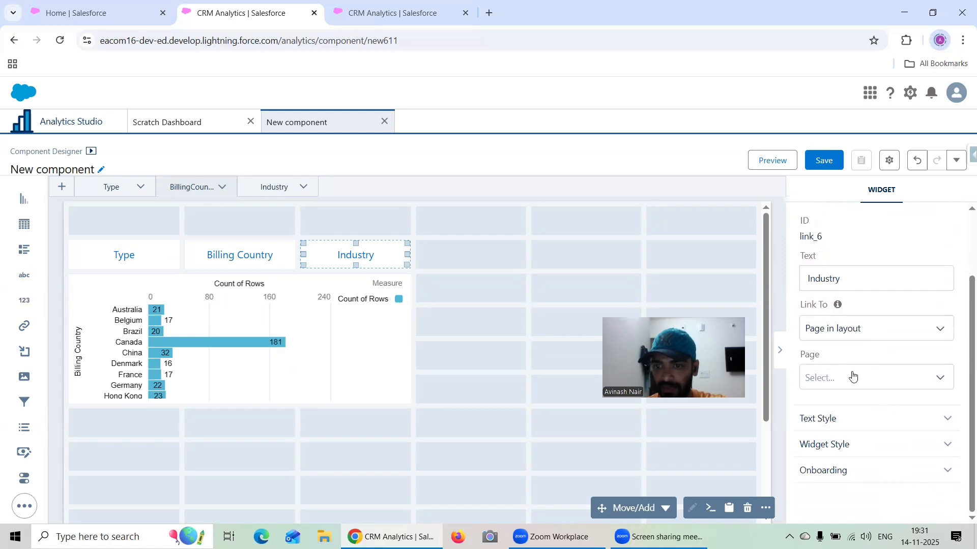
click(852, 377)
click(851, 441)
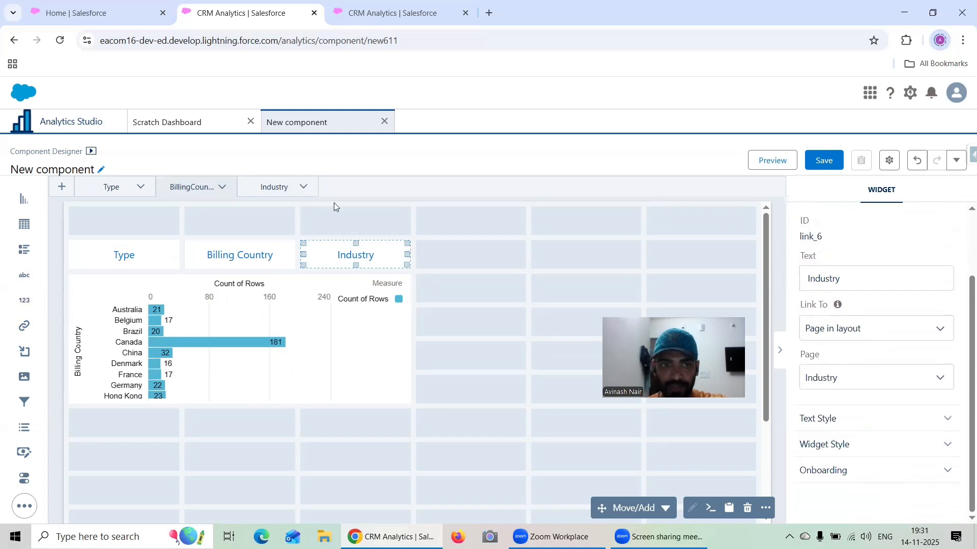
- On the Industry page, link the Type button to a page in layout, choosing the Type page
click(288, 193)
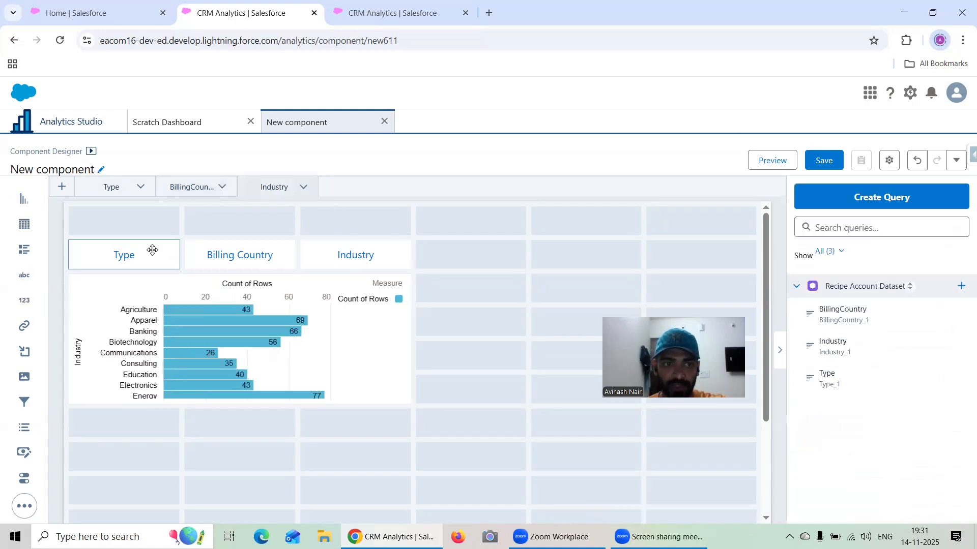
click(152, 249)
scroll(889, 346, down, 2)
click(860, 308)
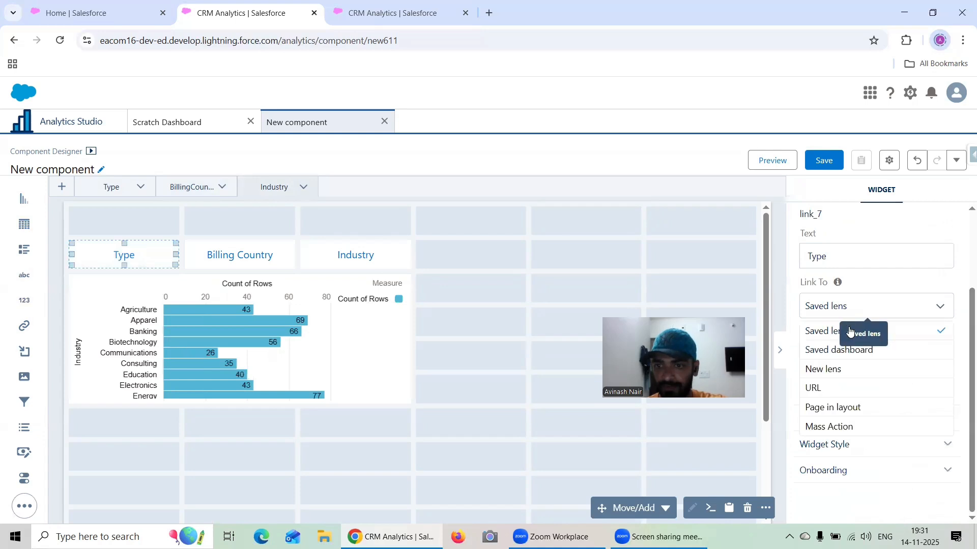
click(852, 407)
click(846, 377)
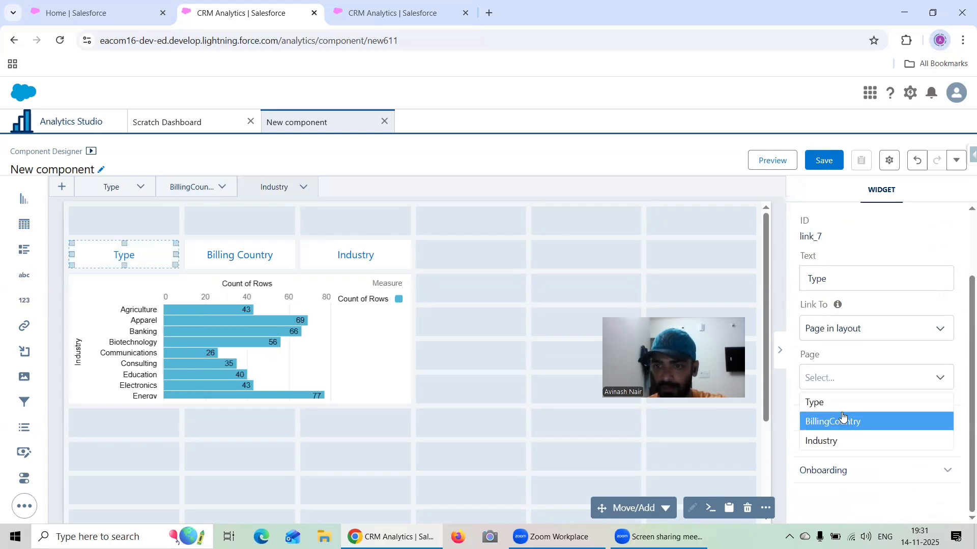
click(841, 402)
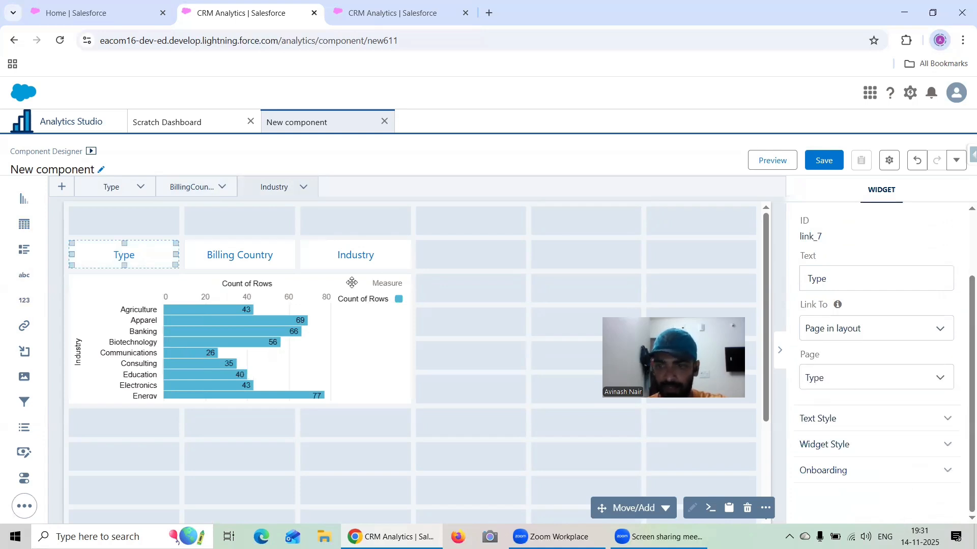
- Link the Industry page's Billing Country button to a page in layout, choosing the BillingCountry page
click(240, 256)
click(854, 410)
click(849, 407)
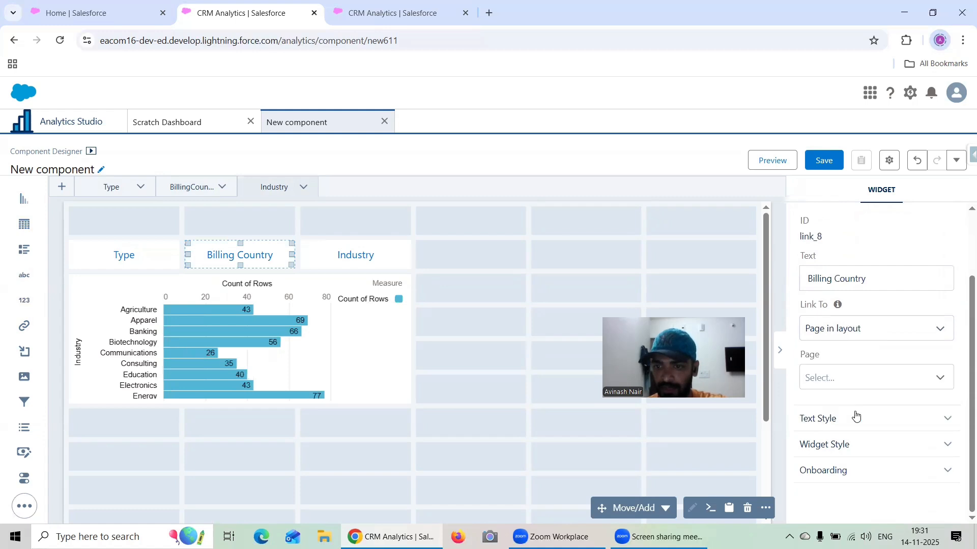
click(832, 370)
click(841, 422)
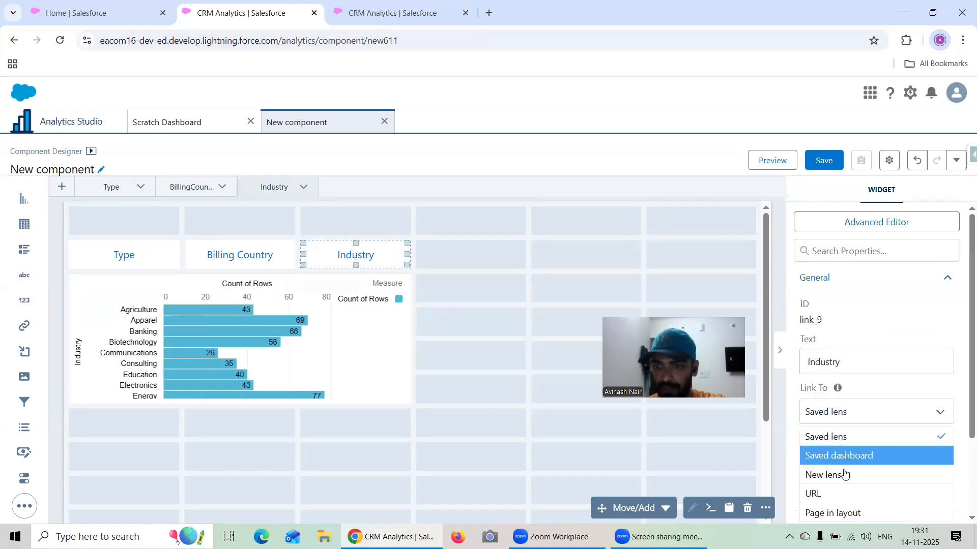
- Link the Industry page's Industry button to a page in layout, choosing the Industry page
click(853, 513)
click(847, 455)
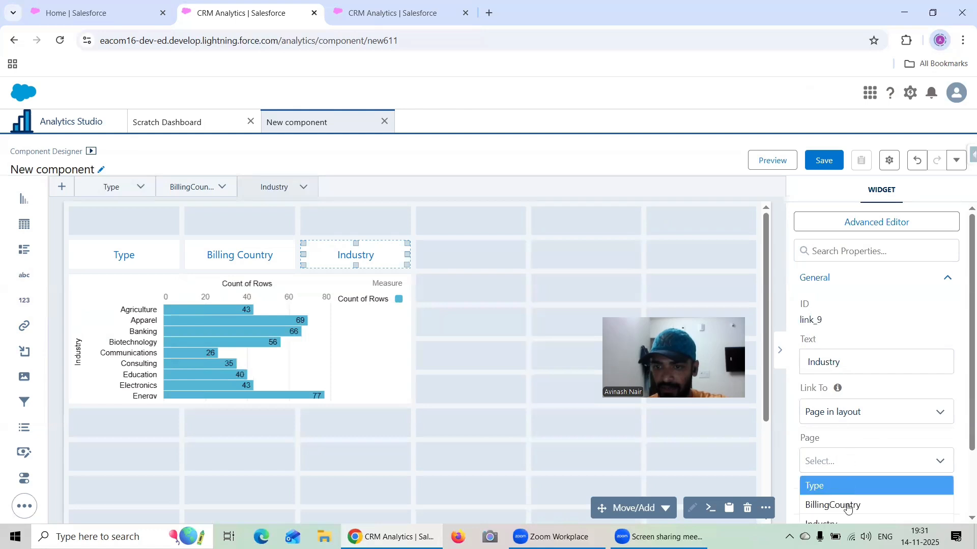
scroll(850, 502, down, 1)
click(843, 462)
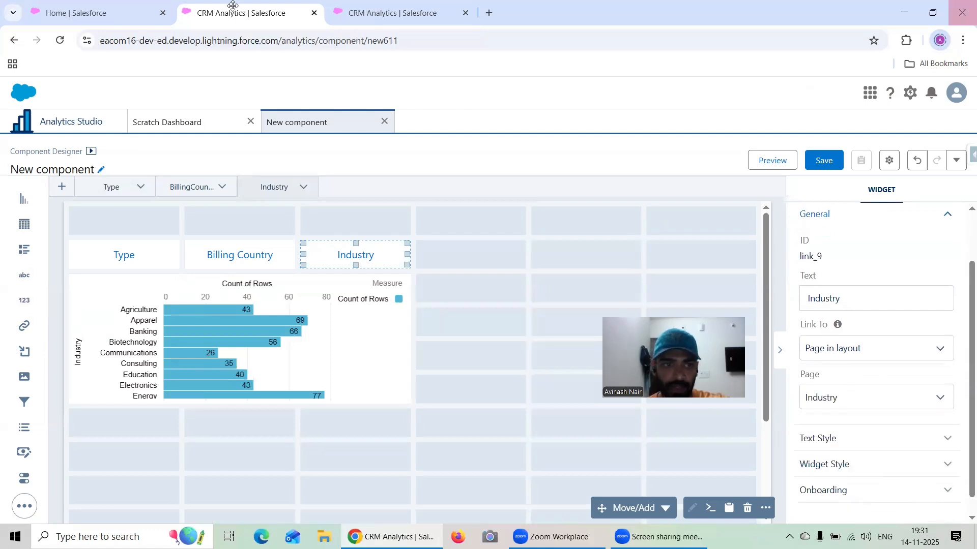
- On the Type page, turn off the default widget style for the Type button
click(117, 277)
click(132, 247)
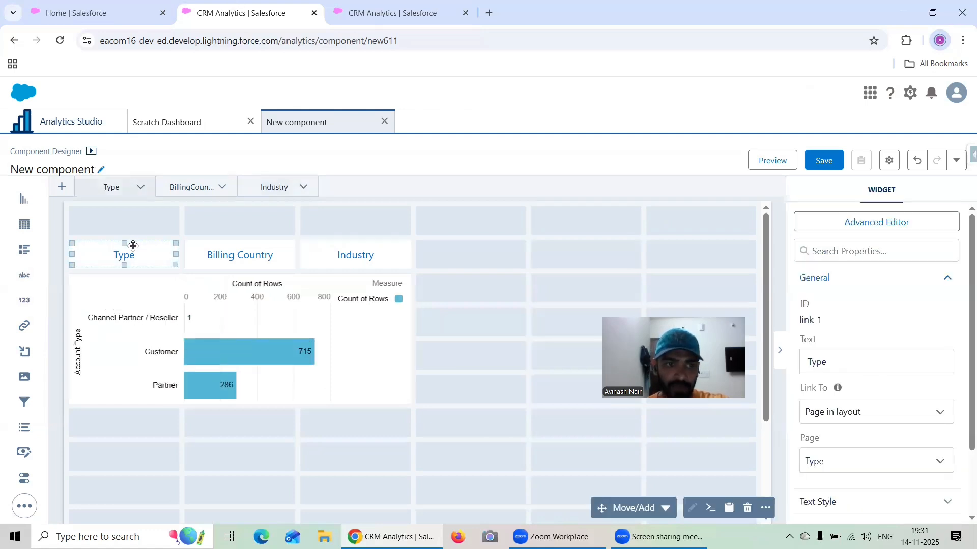
scroll(820, 390, down, 2)
click(863, 445)
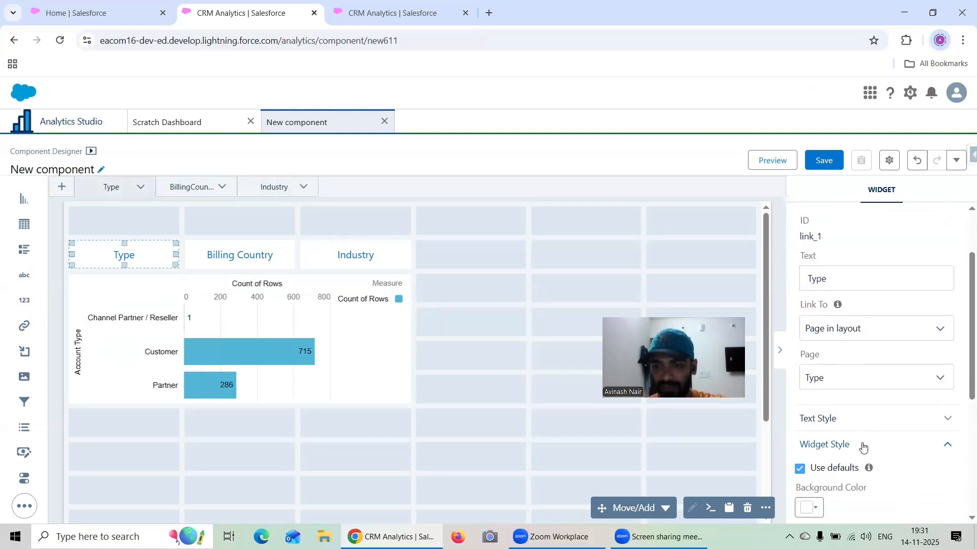
scroll(863, 407, down, 6)
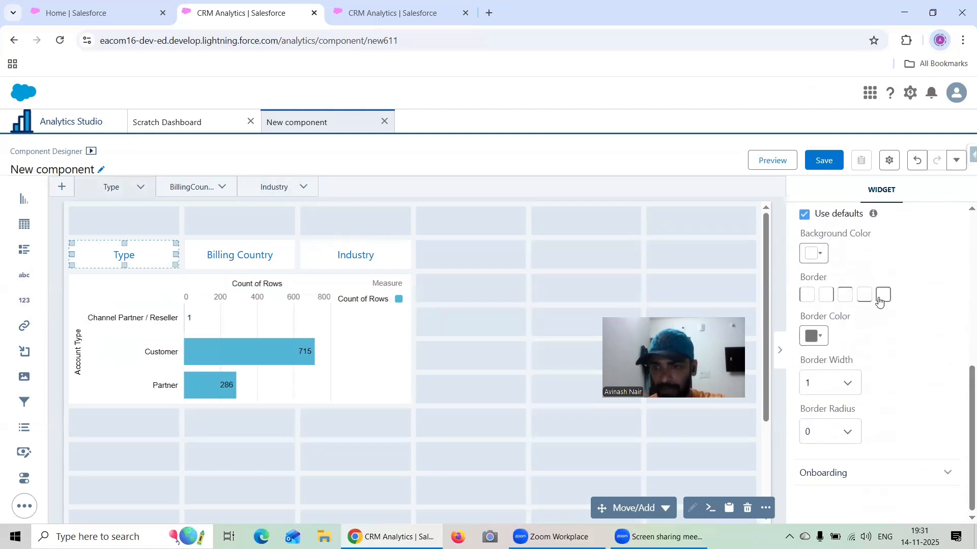
click(804, 214)
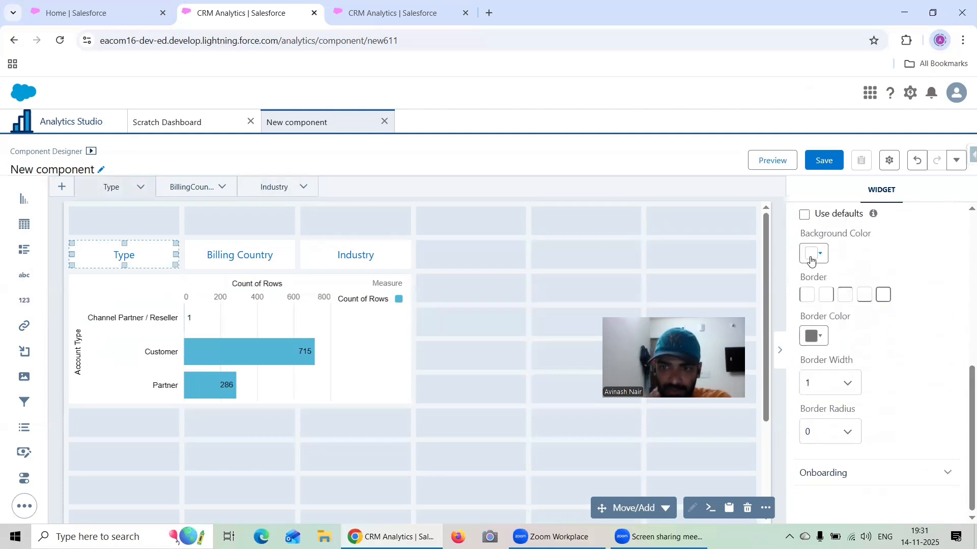
- Try dark purple as the Type button's background color
click(810, 259)
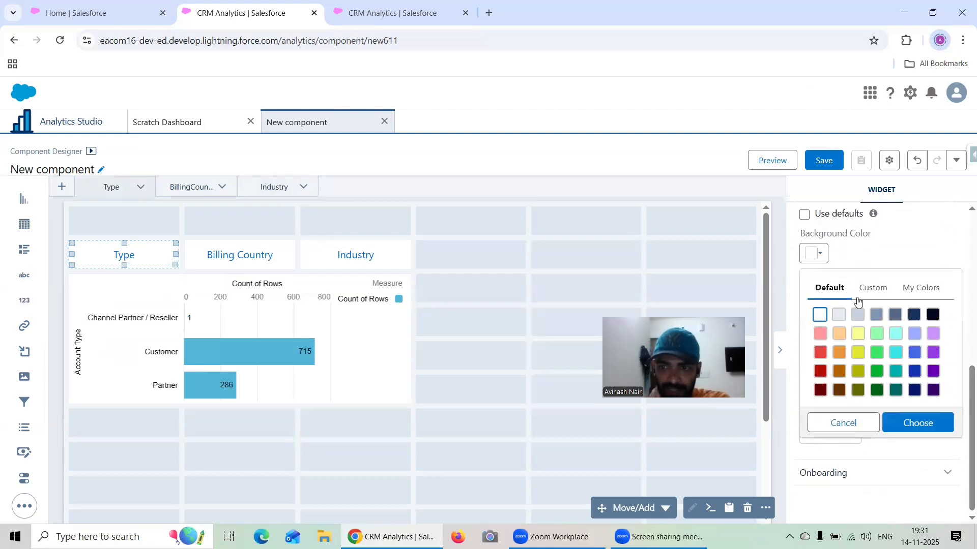
click(933, 390)
click(935, 424)
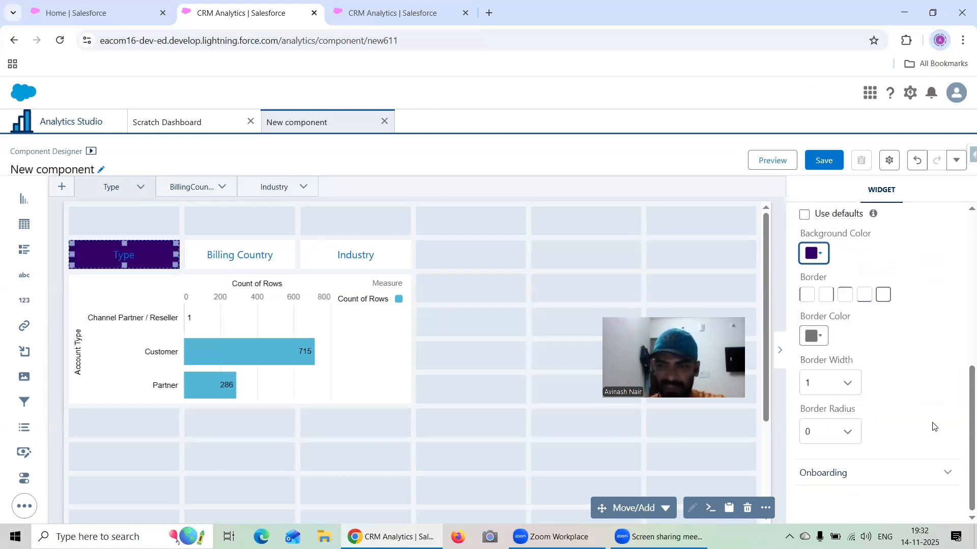
- Set the Type button's background to the medium grayish blue from the default palette
click(819, 253)
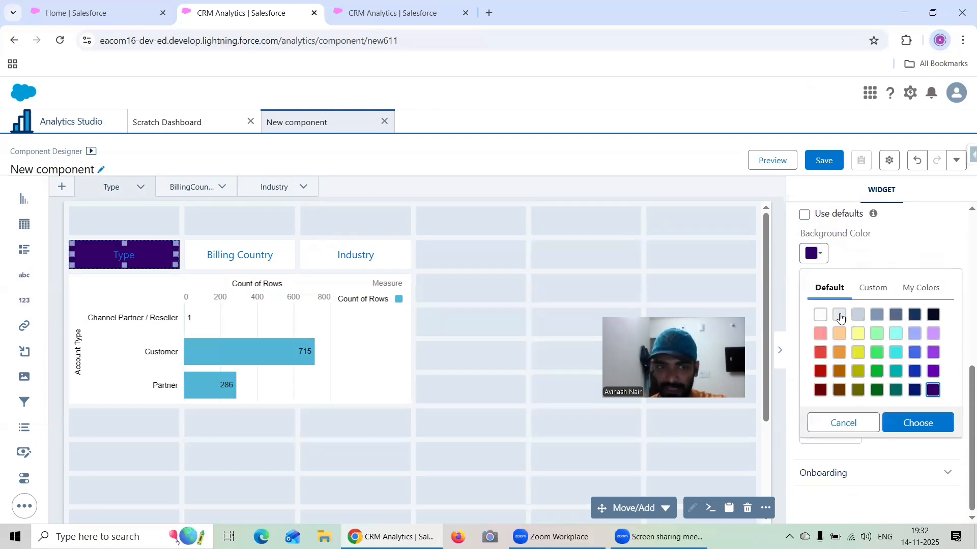
click(877, 315)
click(906, 420)
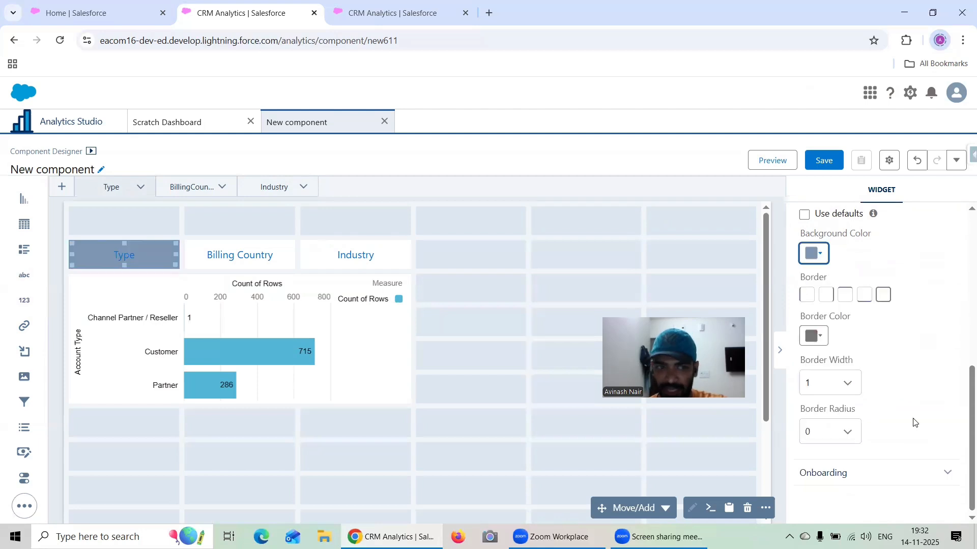
- On the BillingCountry page, give the Billing Country button a medium grayish-blue background in its widget style
click(224, 255)
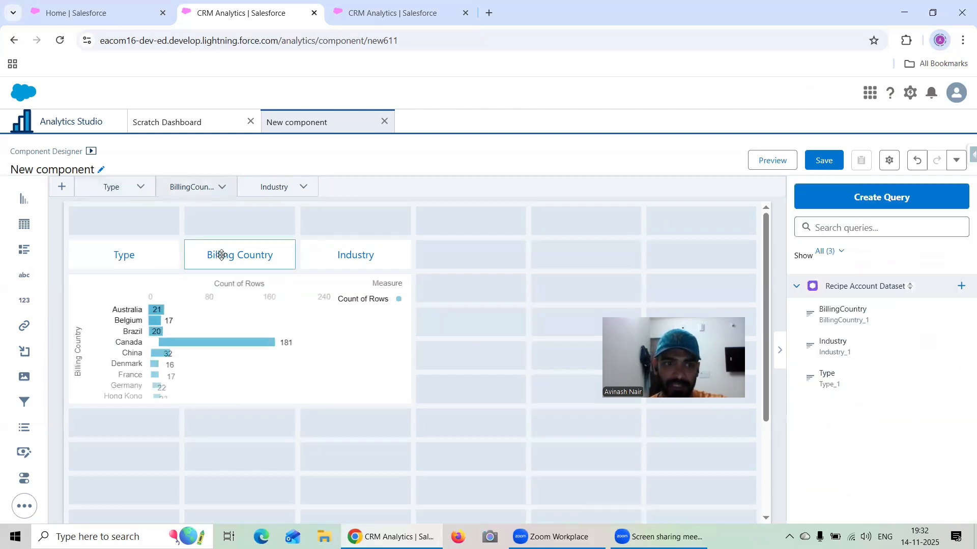
scroll(876, 342, down, 2)
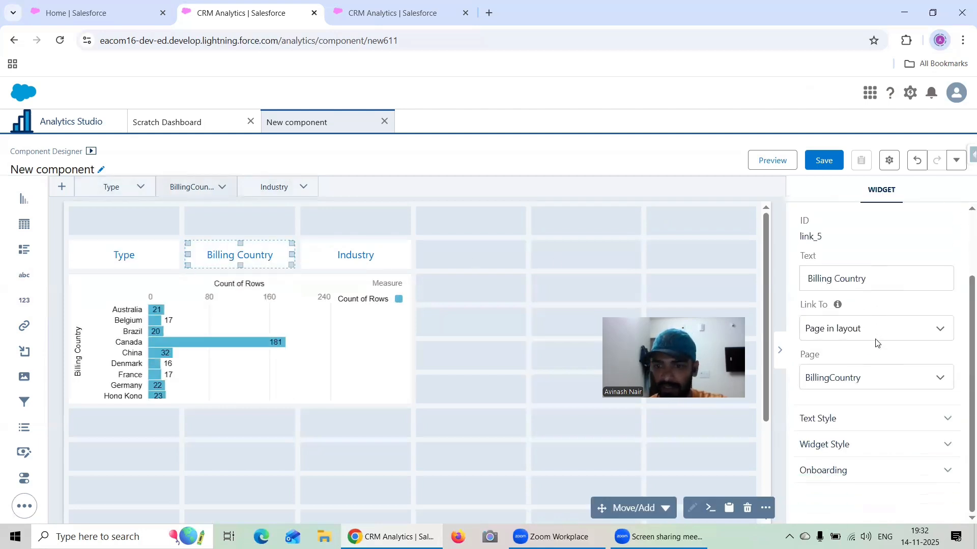
click(867, 438)
scroll(900, 358, down, 3)
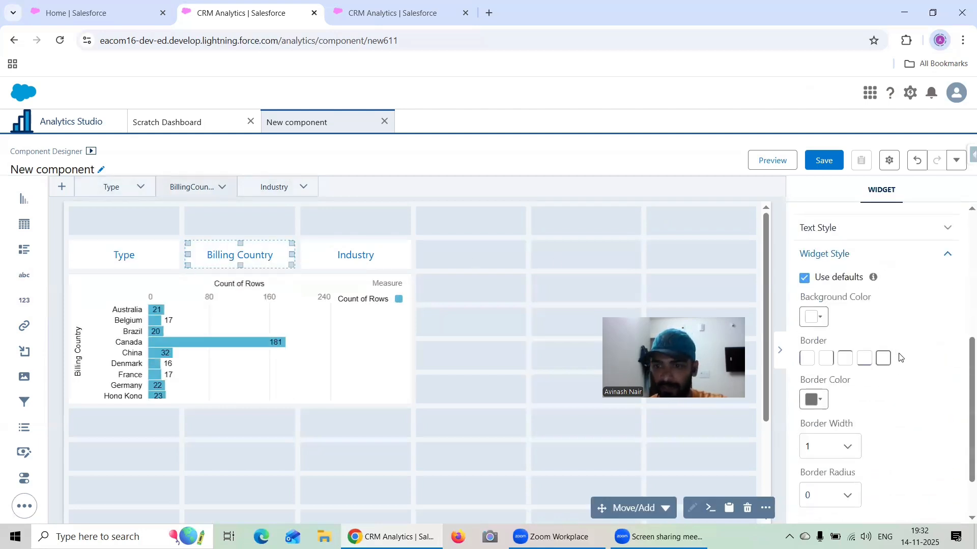
click(814, 318)
click(874, 379)
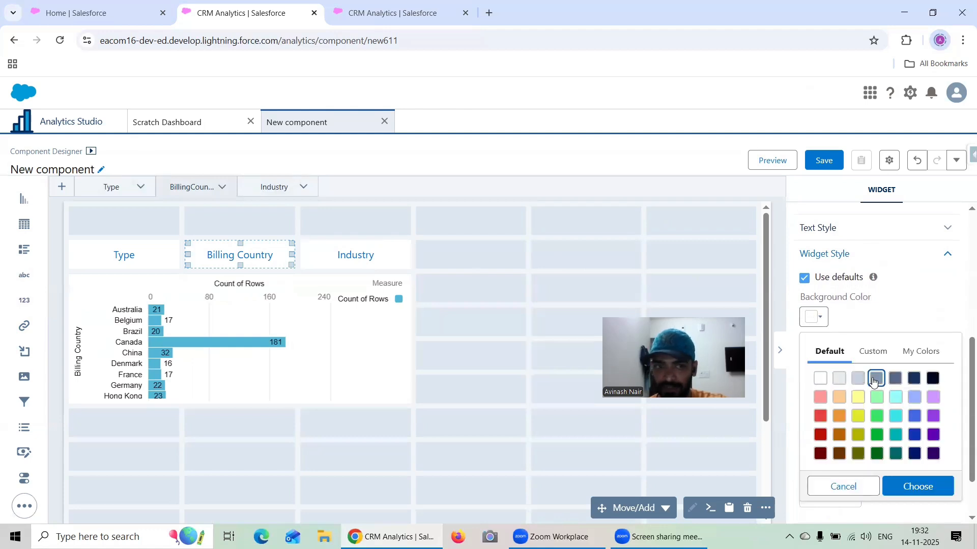
click(920, 489)
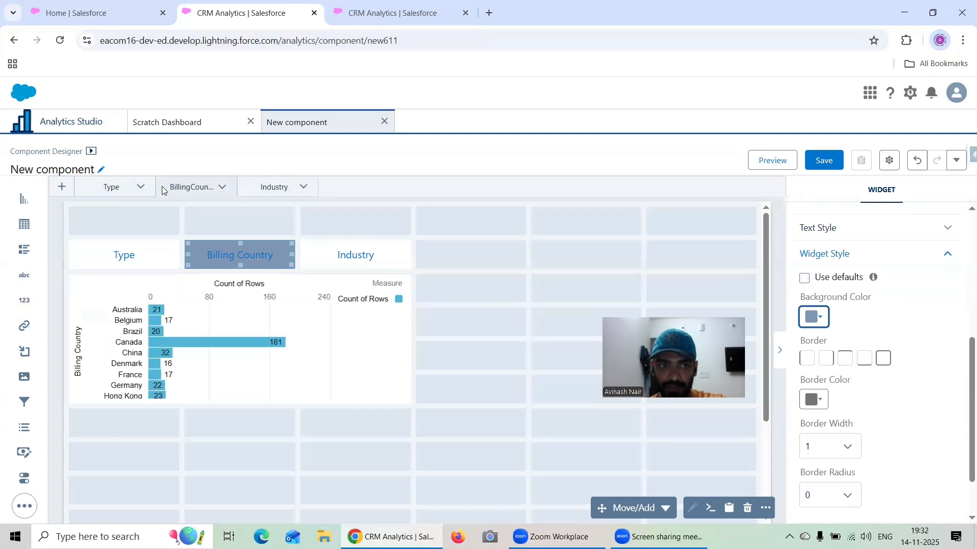
- Change the Billing Country button's background to the light grayish blue from the default palette
click(814, 318)
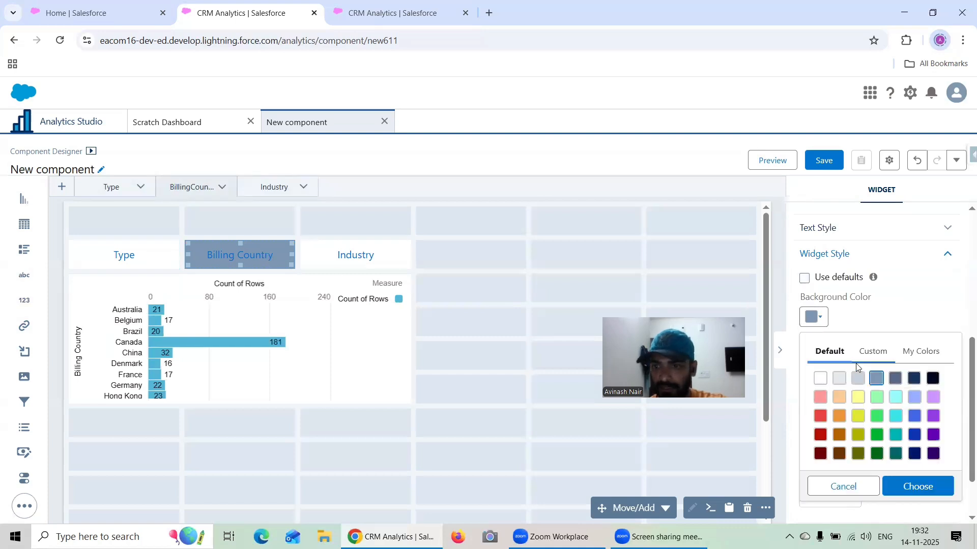
click(857, 378)
click(920, 485)
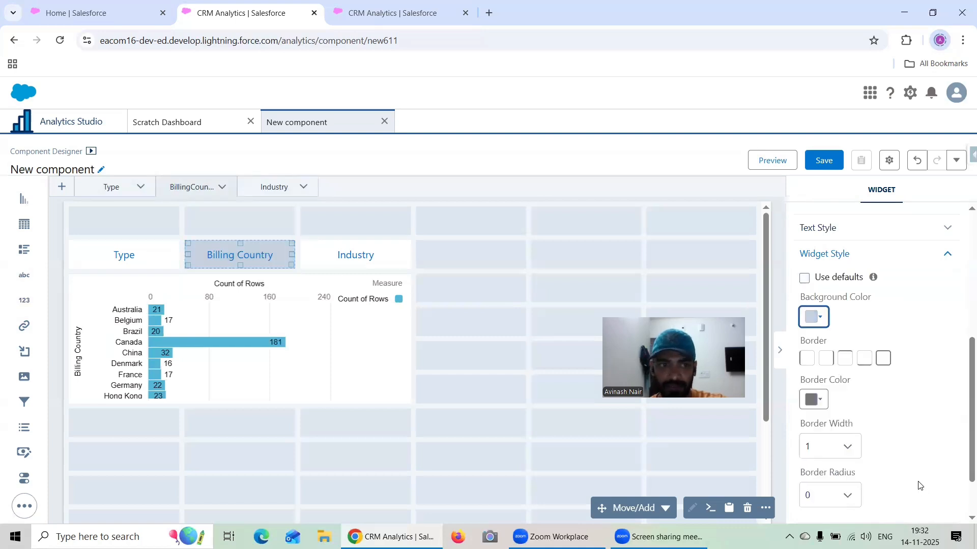
- On the Industry page, set the Industry button's background to the light grayish blue in its widget style
click(354, 253)
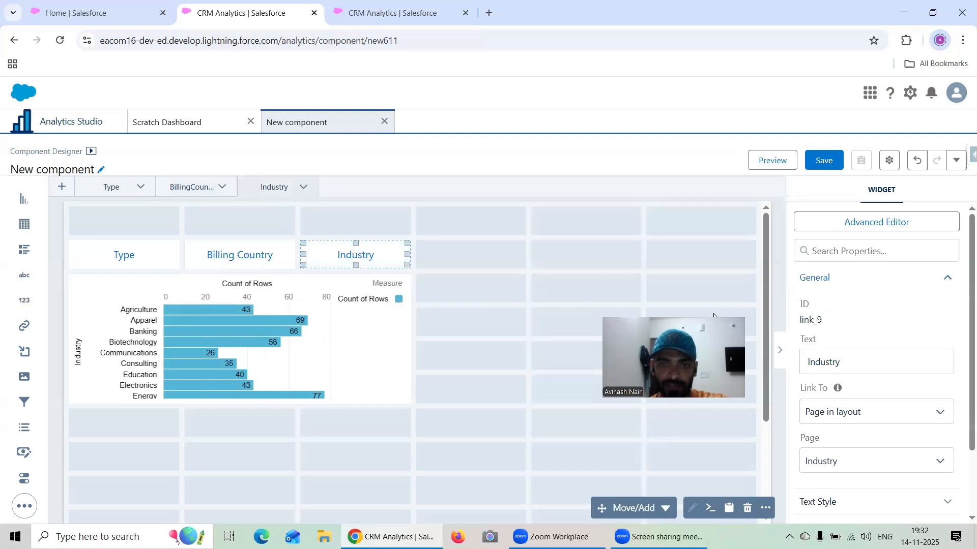
scroll(873, 391, down, 6)
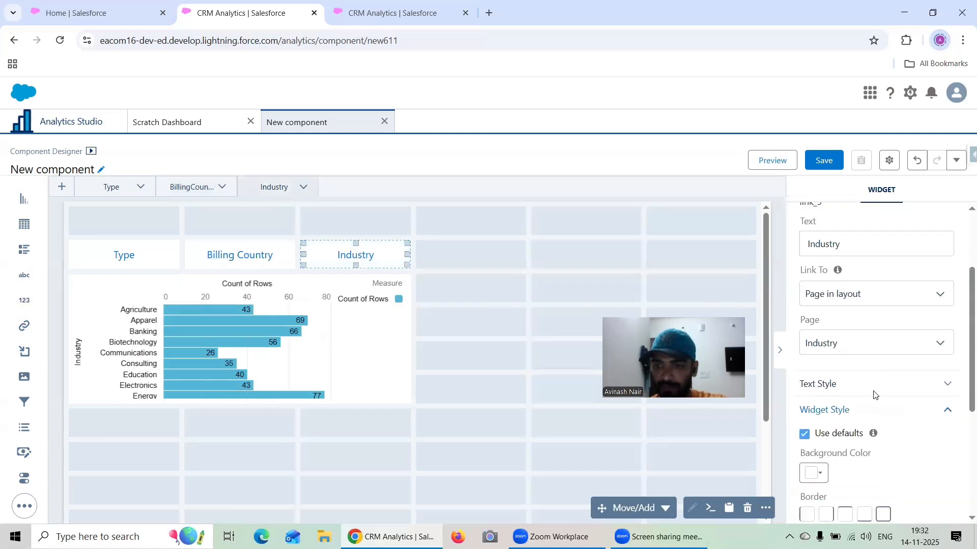
click(813, 253)
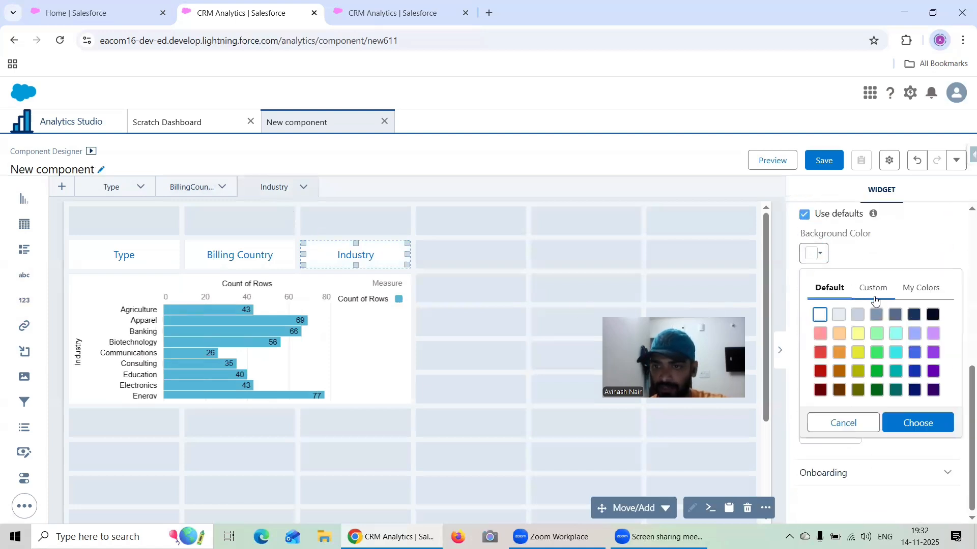
click(857, 315)
click(926, 423)
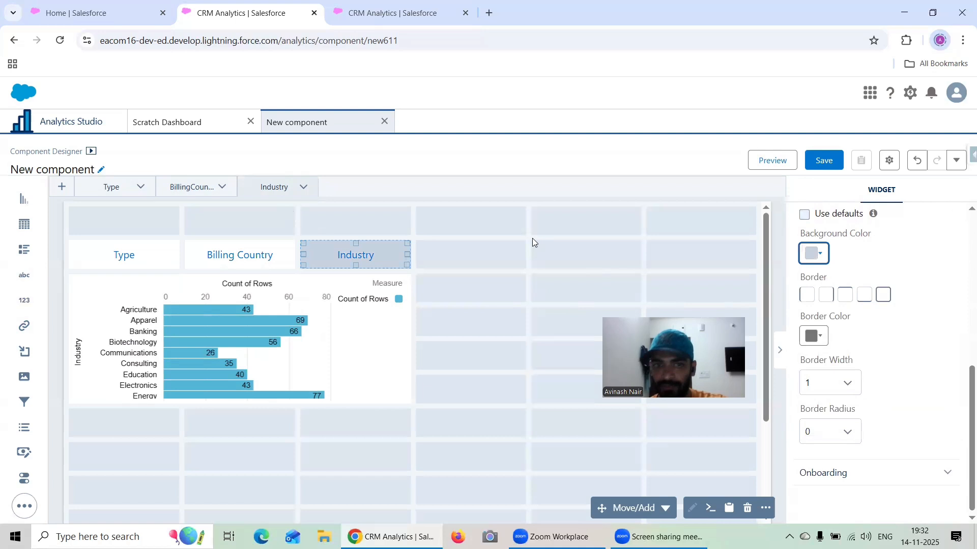
- Preview the component from the Type page and test the Type, Billing Country and Industry links by switching between the pages
click(125, 177)
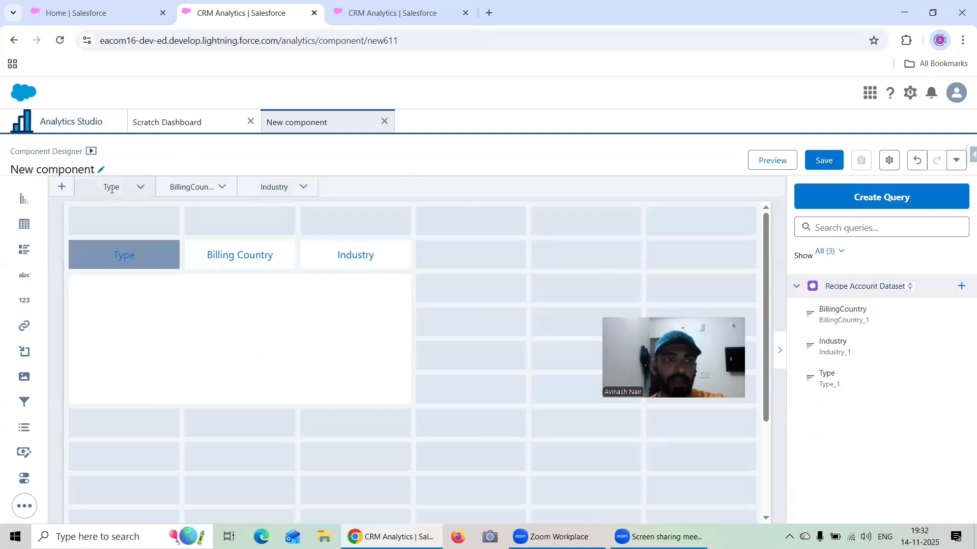
click(760, 162)
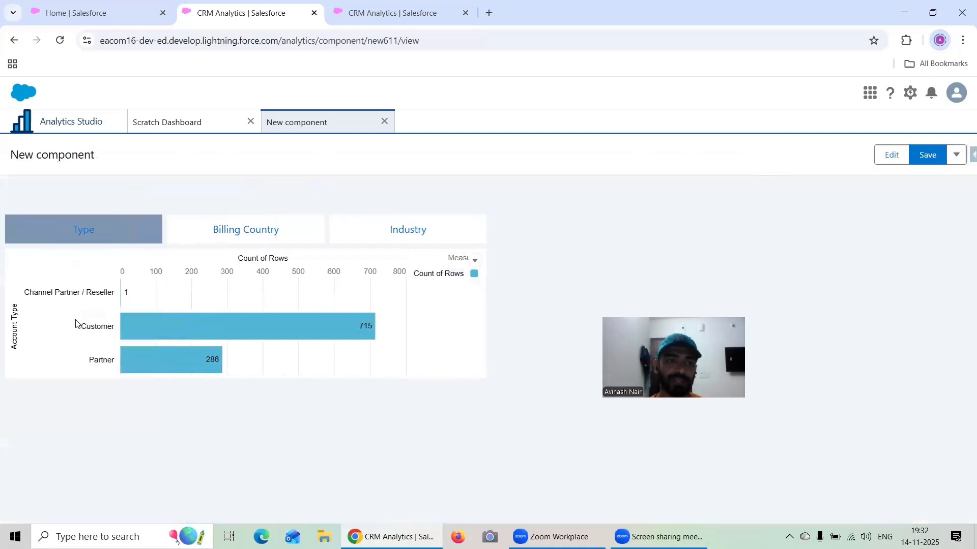
click(222, 239)
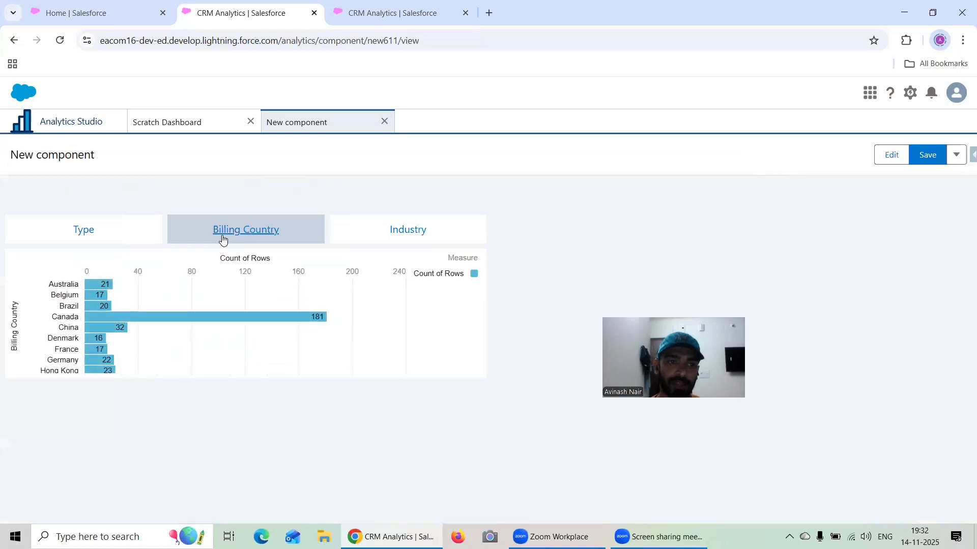
click(413, 236)
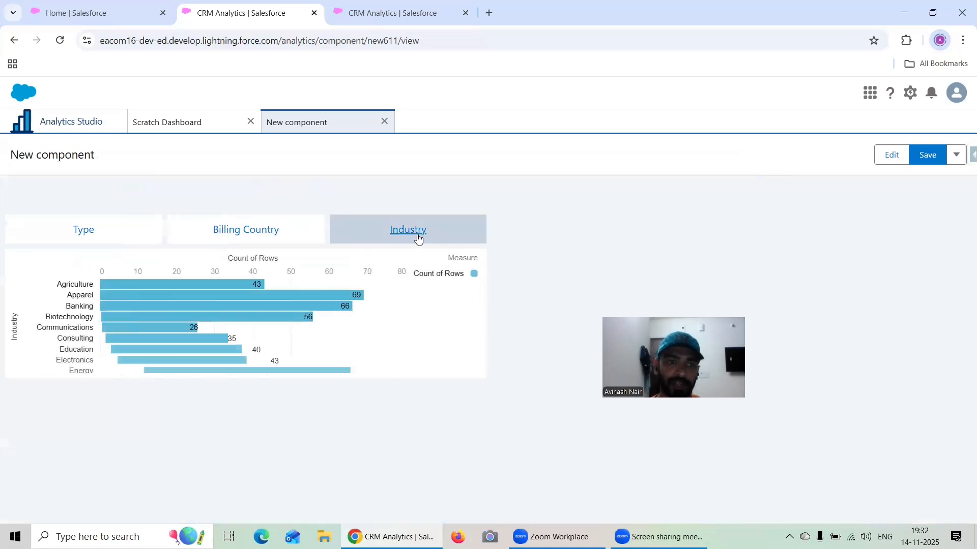
click(88, 237)
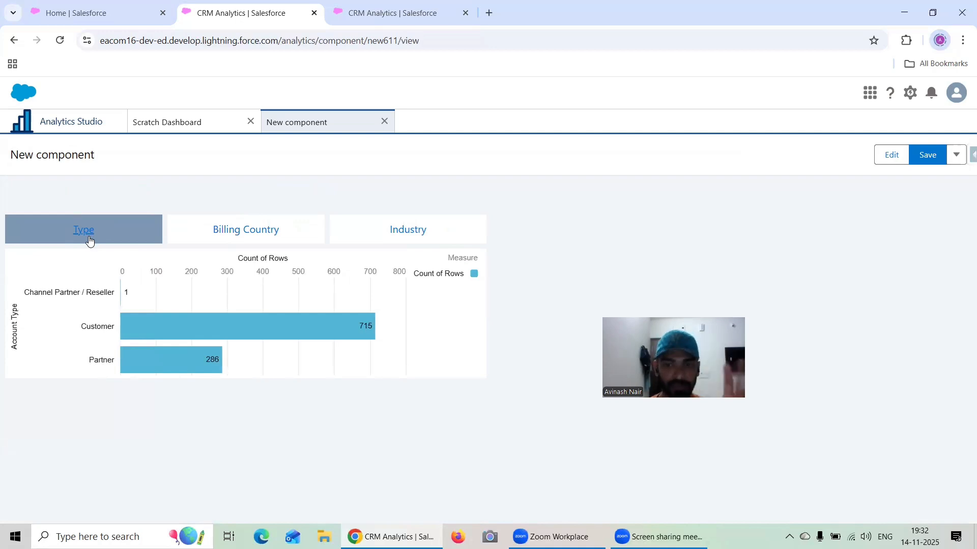
click(233, 229)
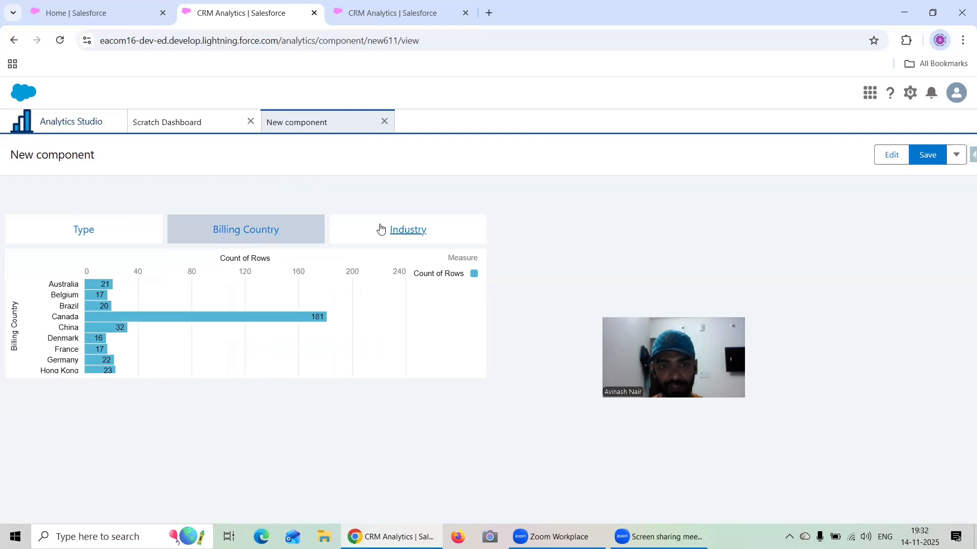
click(379, 229)
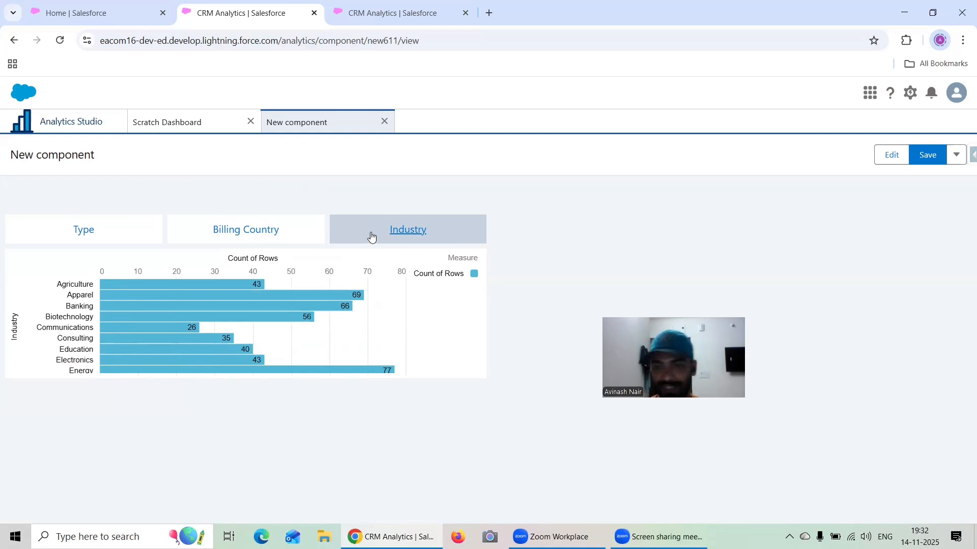
- Save the component as "Type, Billing Country & Industry Component" in the Recipe Dataset app
click(933, 163)
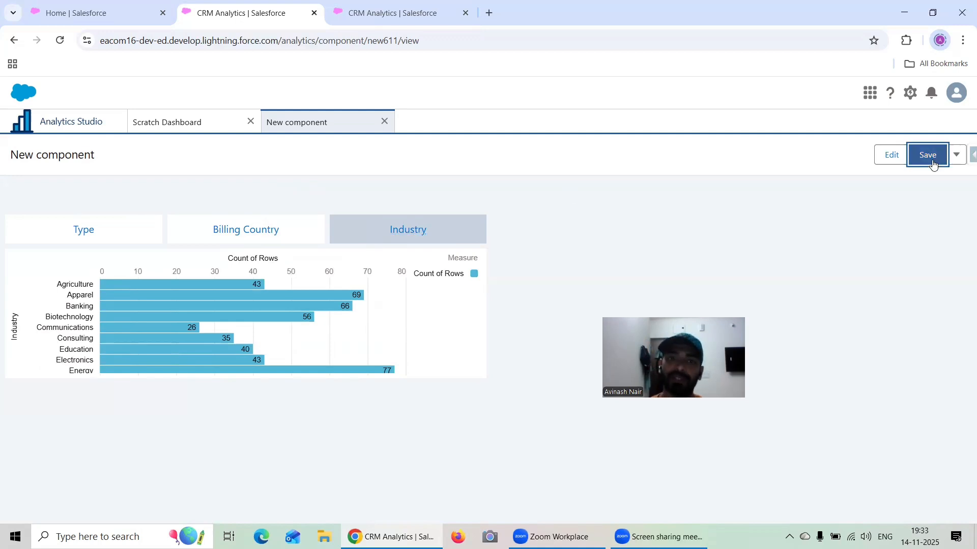
drag(474, 192, 358, 191)
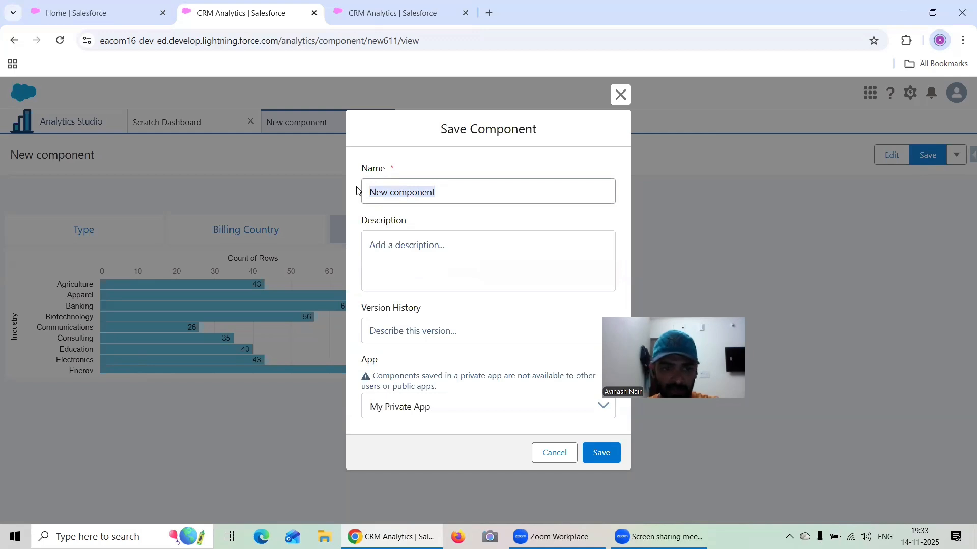
text(Type, Billing Country & Indus)
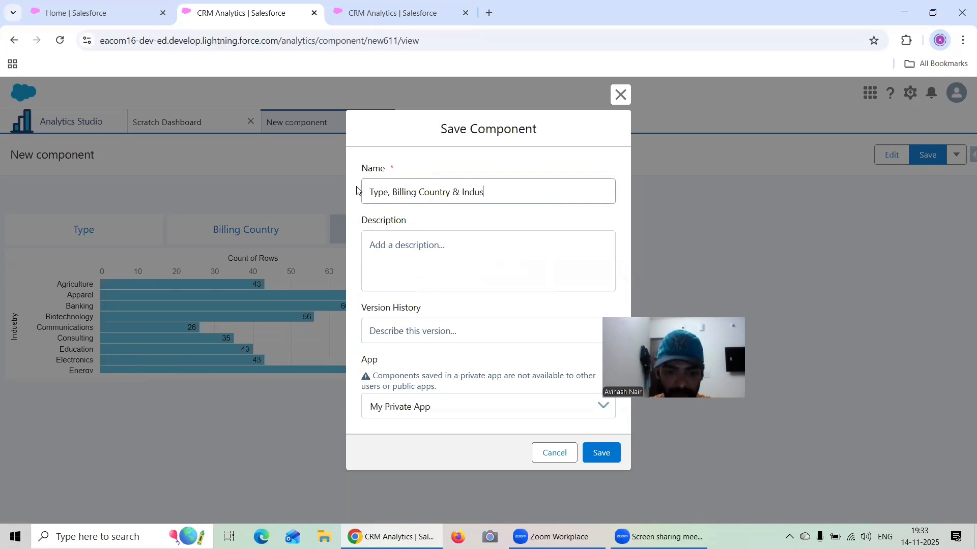
text(Component)
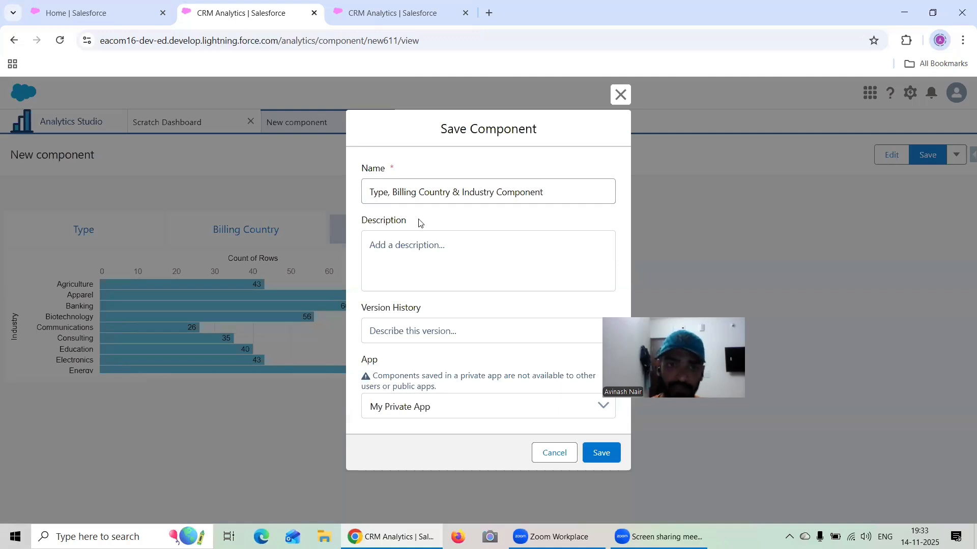
click(449, 409)
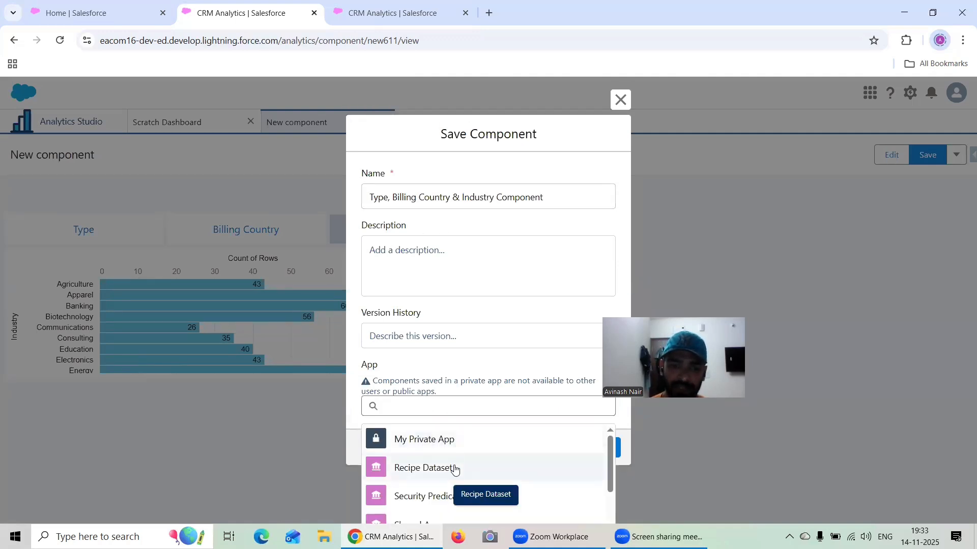
scroll(460, 463, down, 1)
scroll(467, 459, down, 2)
scroll(467, 459, up, 3)
click(450, 464)
click(601, 442)
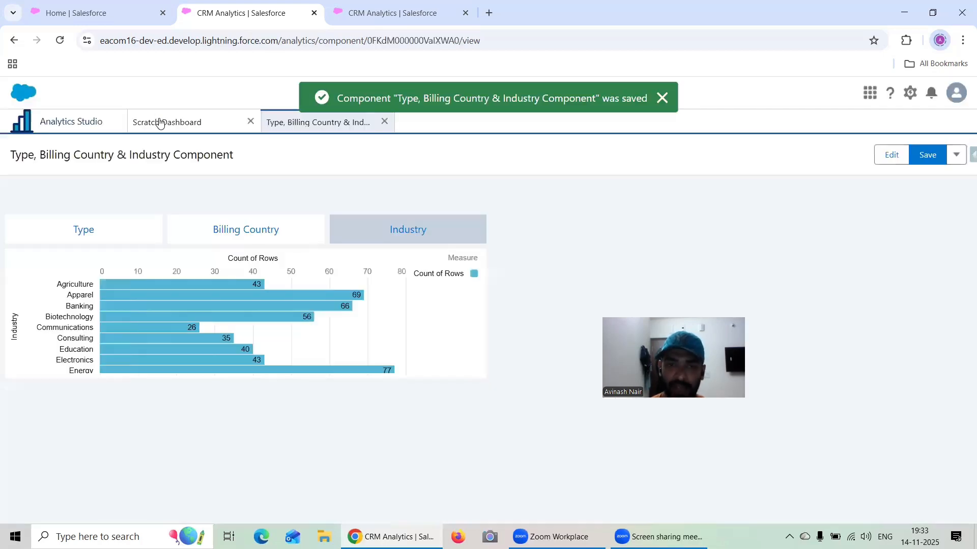
click(158, 121)
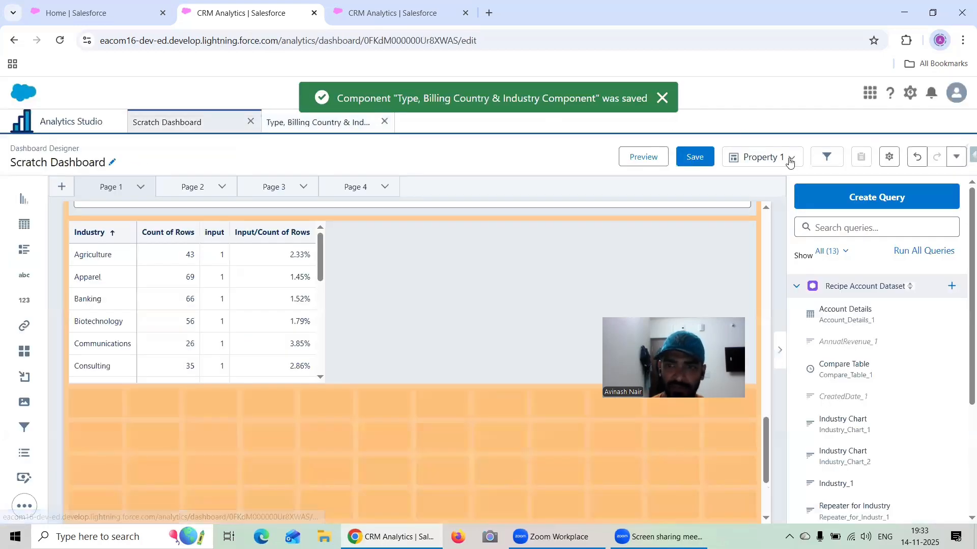
click(704, 160)
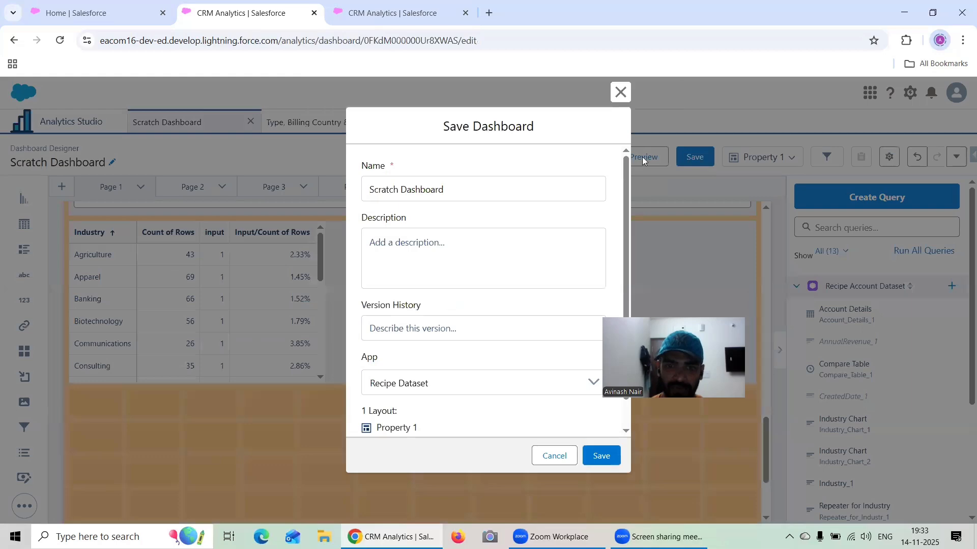
click(620, 93)
click(315, 122)
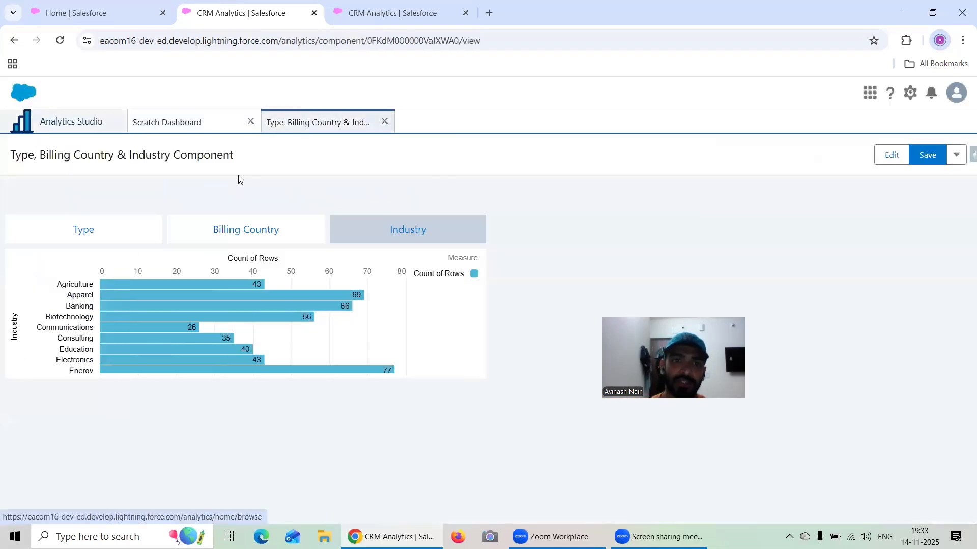
click(176, 126)
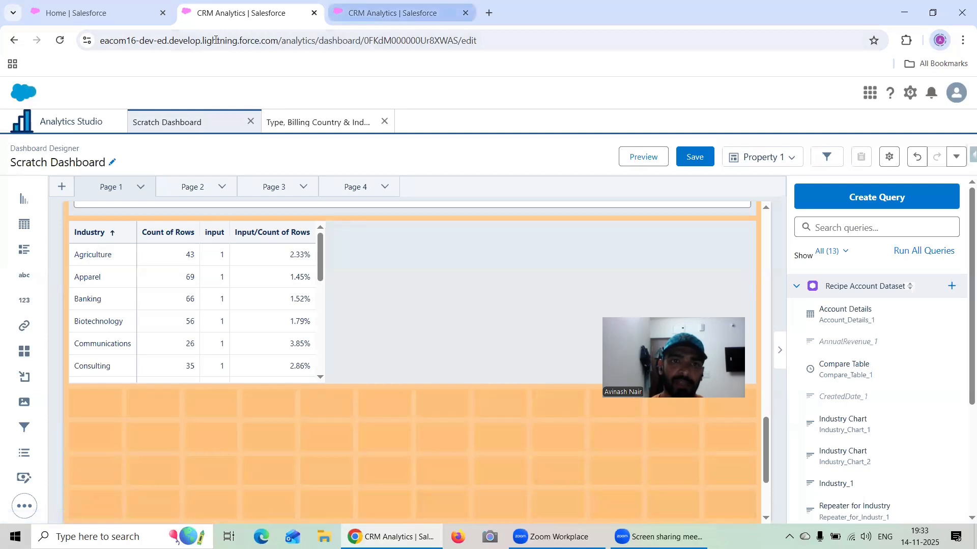
click(367, 14)
click(234, 12)
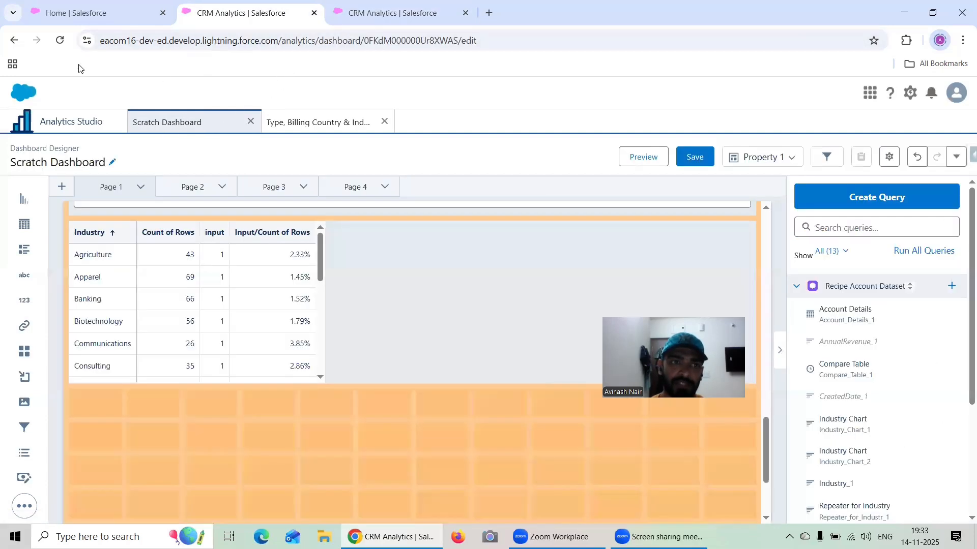
click(59, 40)
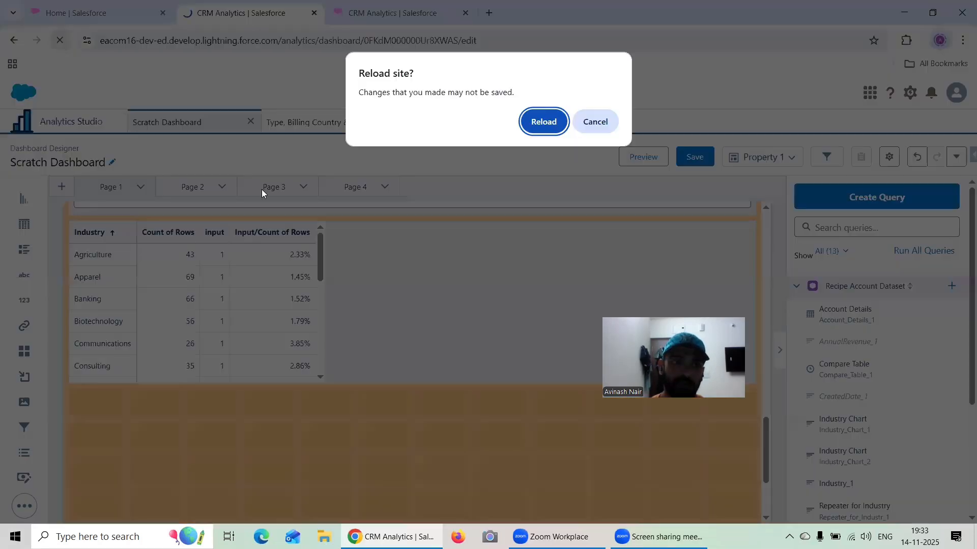
click(599, 122)
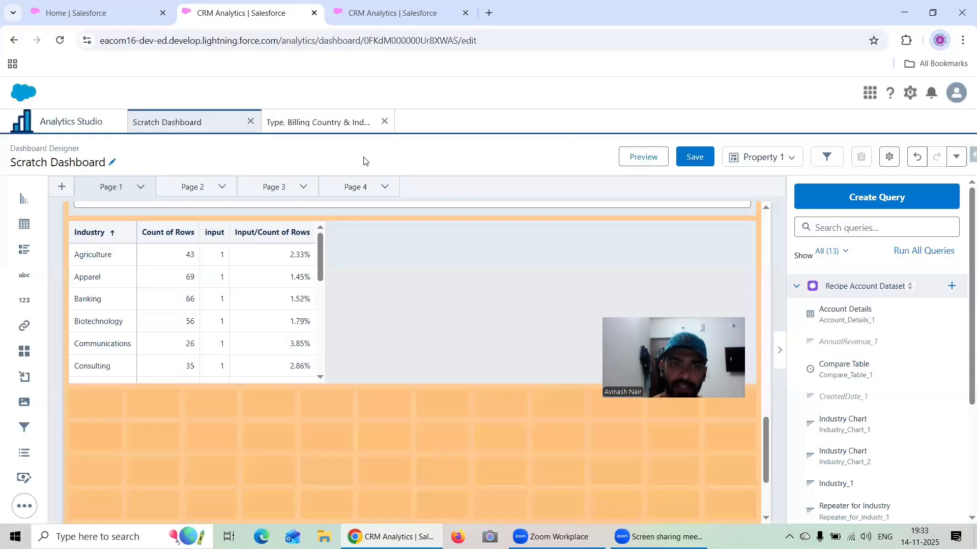
- Save the Type, Billing Country & Industry Component once more in the Recipe Dataset app
click(301, 124)
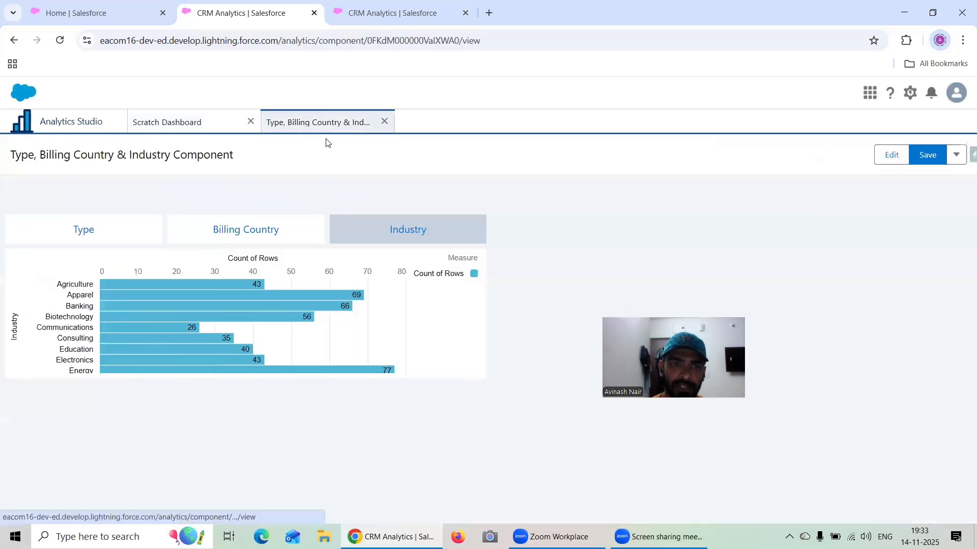
click(927, 155)
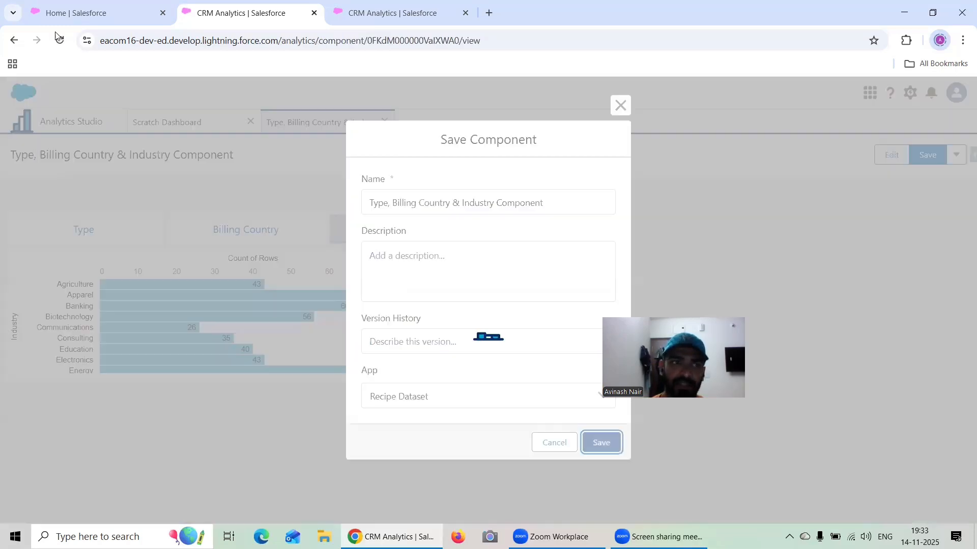
click(60, 40)
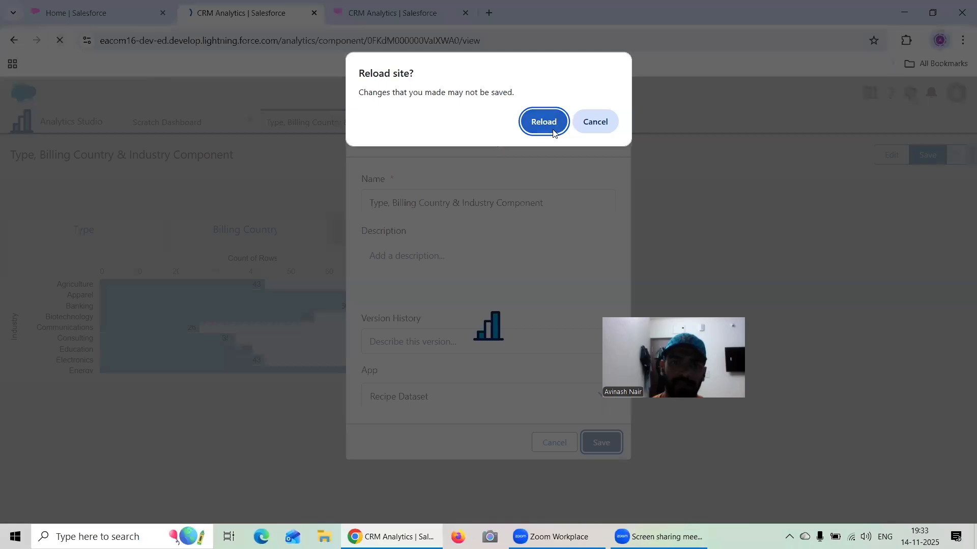
click(585, 123)
click(60, 40)
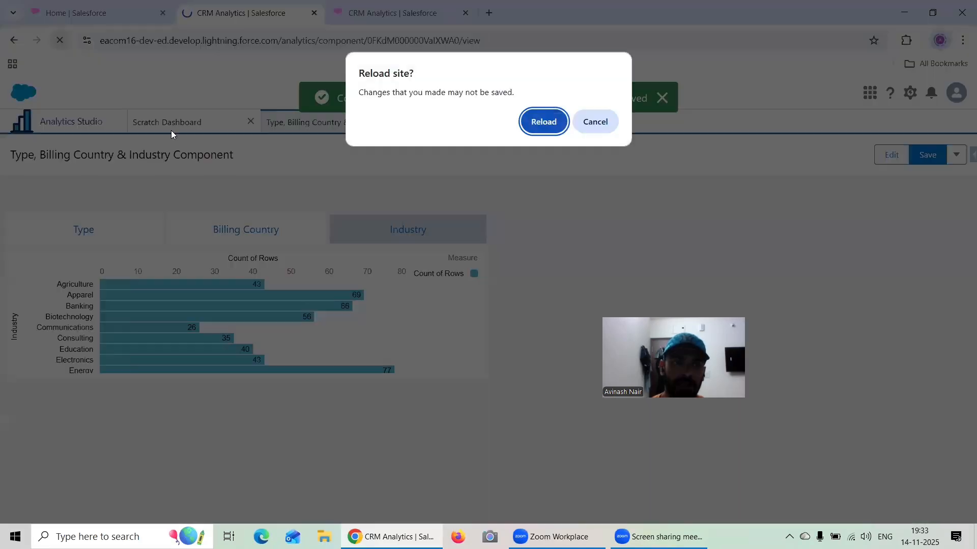
click(605, 129)
- Reload the page on the Scratch Dashboard, discarding its unsaved changes
click(167, 122)
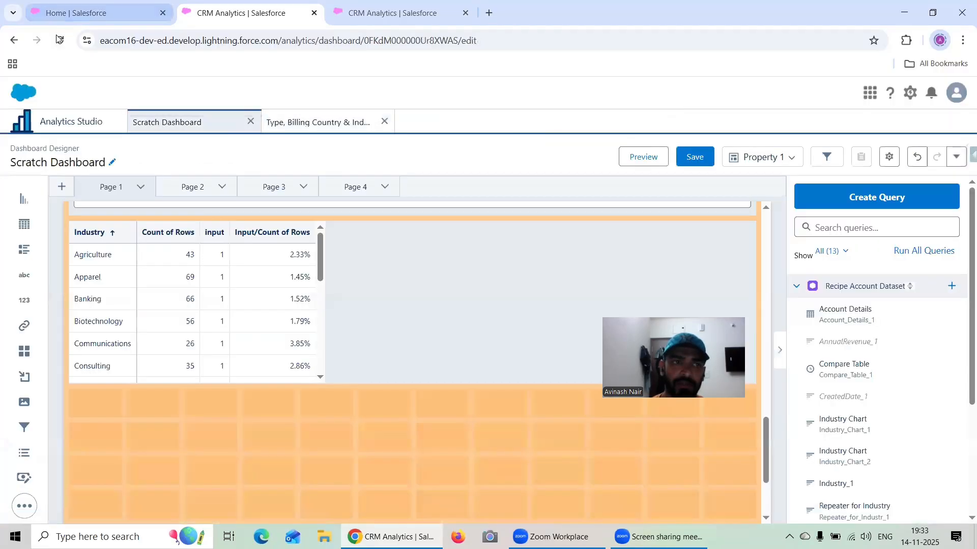
click(59, 40)
click(541, 121)
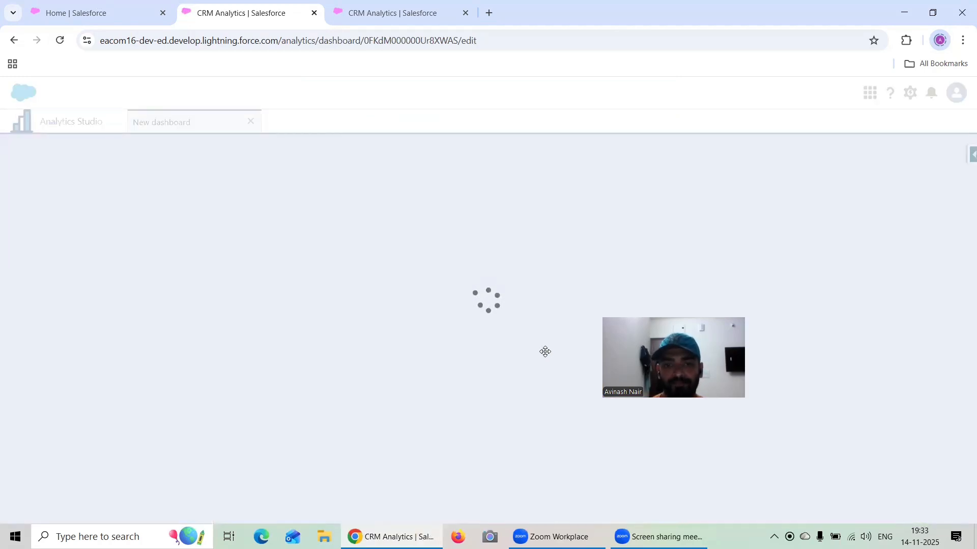
- Place a component widget below the Industry table on Page 1, assign it the Type, Billing Country & Industry Component, and widen it
scroll(519, 329, down, 15)
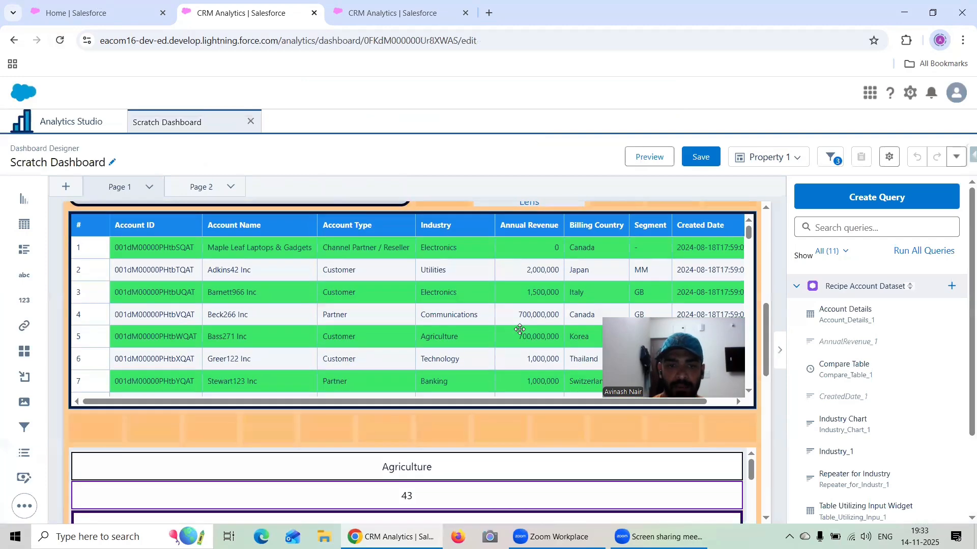
scroll(519, 329, down, 5)
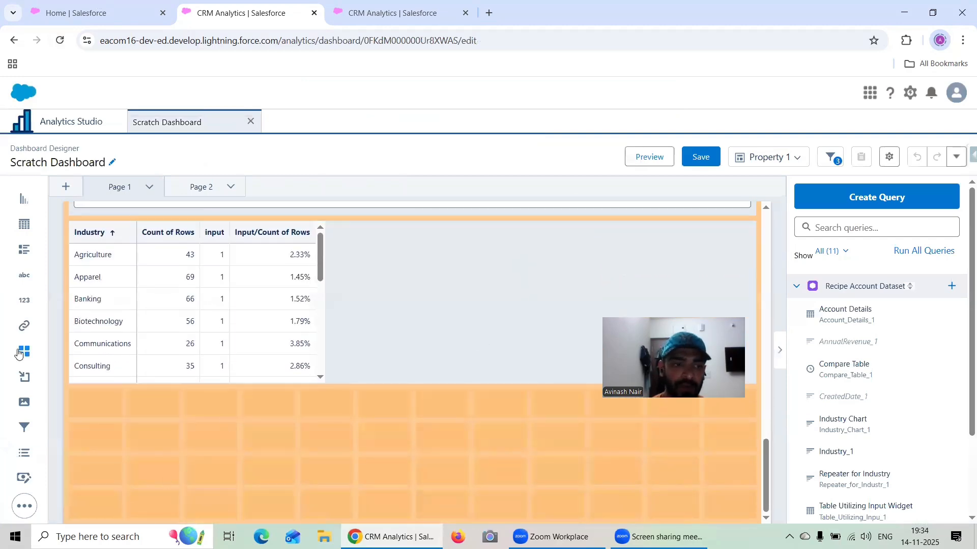
click(36, 496)
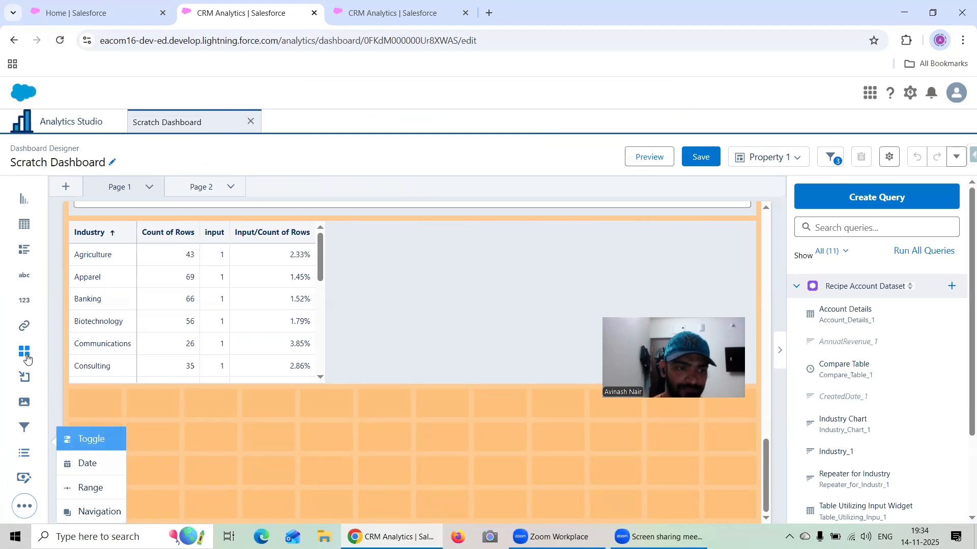
drag(27, 359, 179, 381)
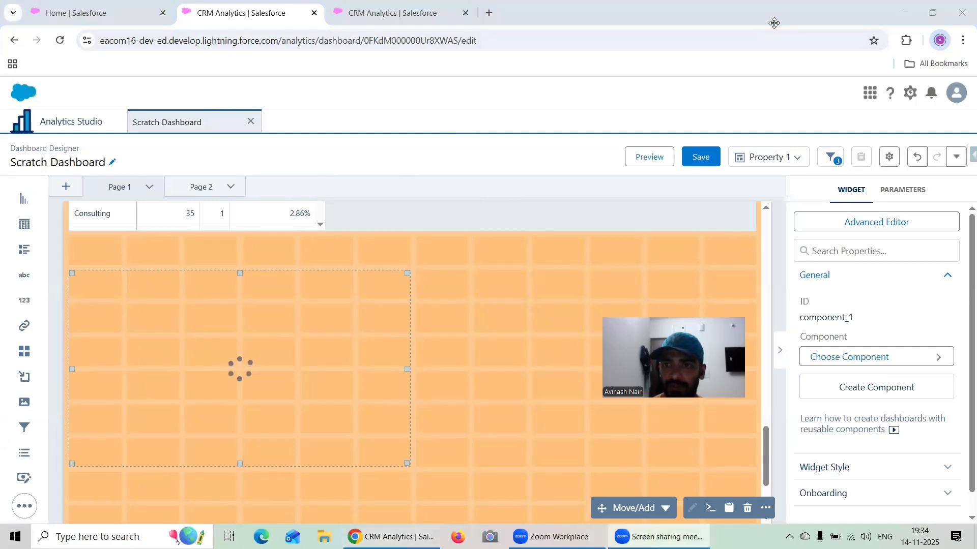
click(853, 358)
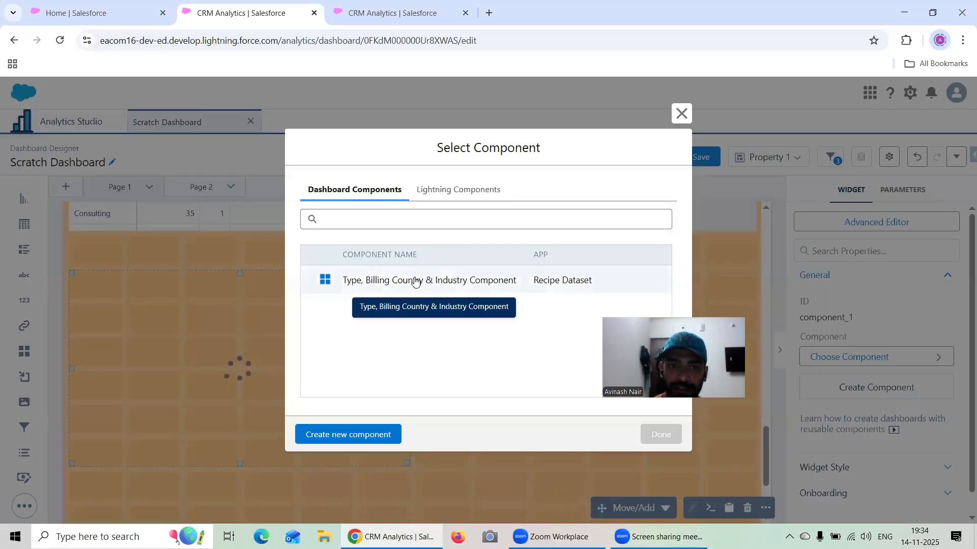
click(416, 281)
click(659, 435)
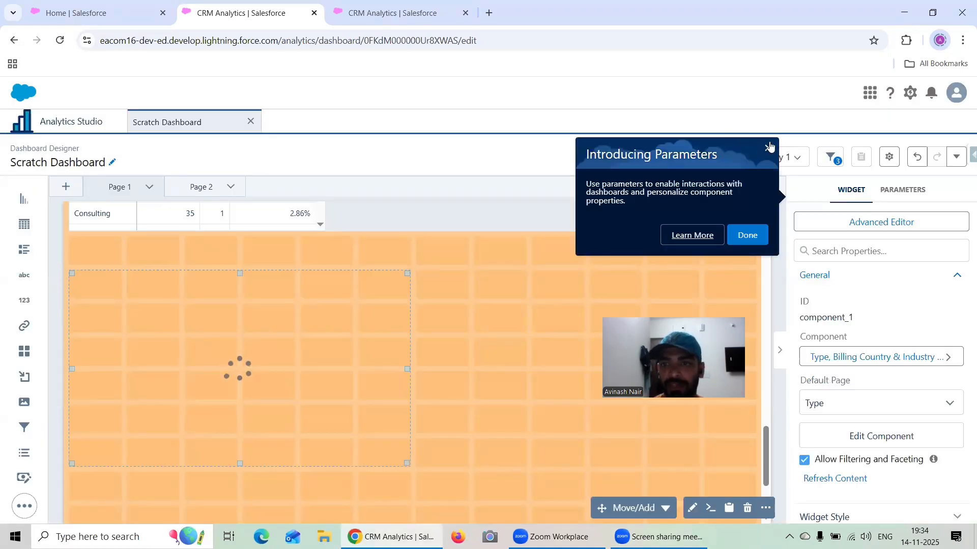
click(768, 147)
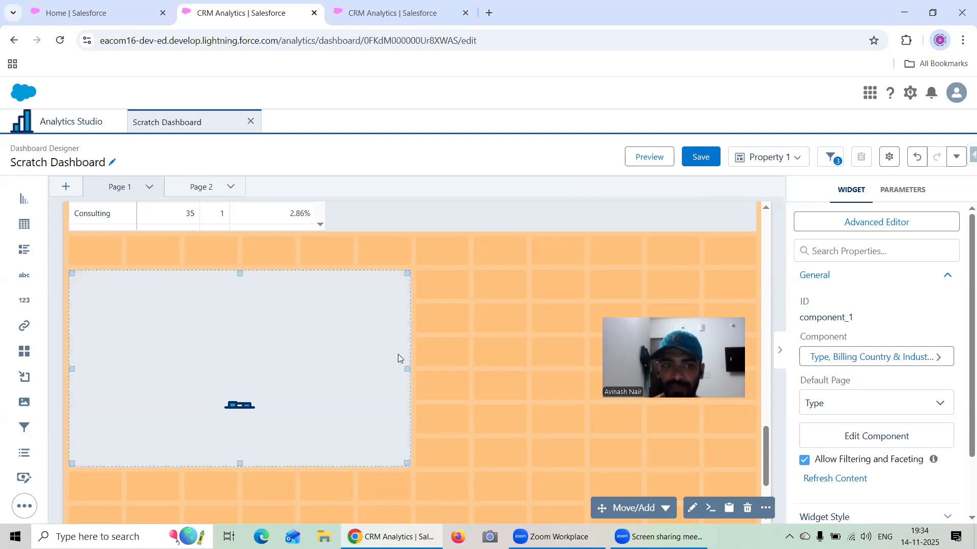
drag(405, 370, 499, 375)
- Preview the Scratch Dashboard and test the embedded component's Type, Billing Country and Industry links
click(645, 162)
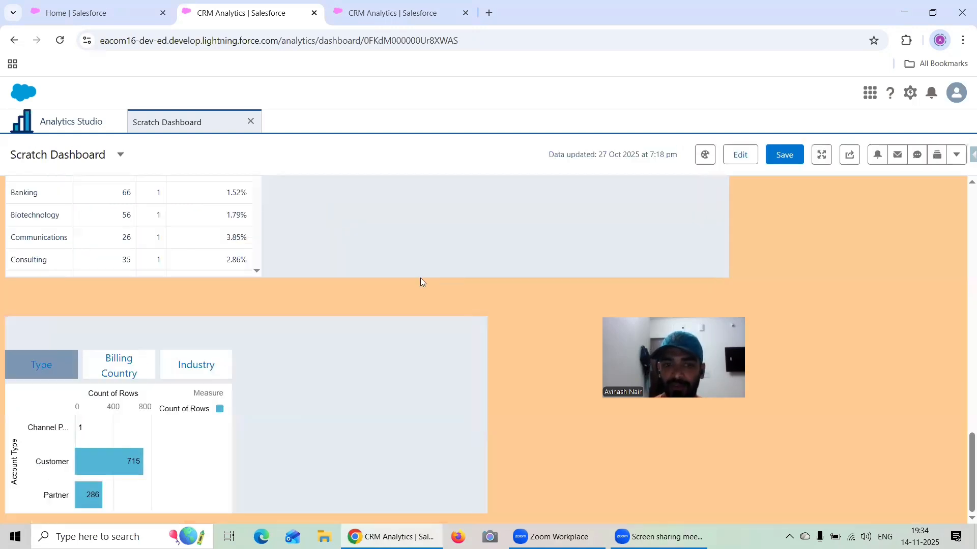
click(174, 375)
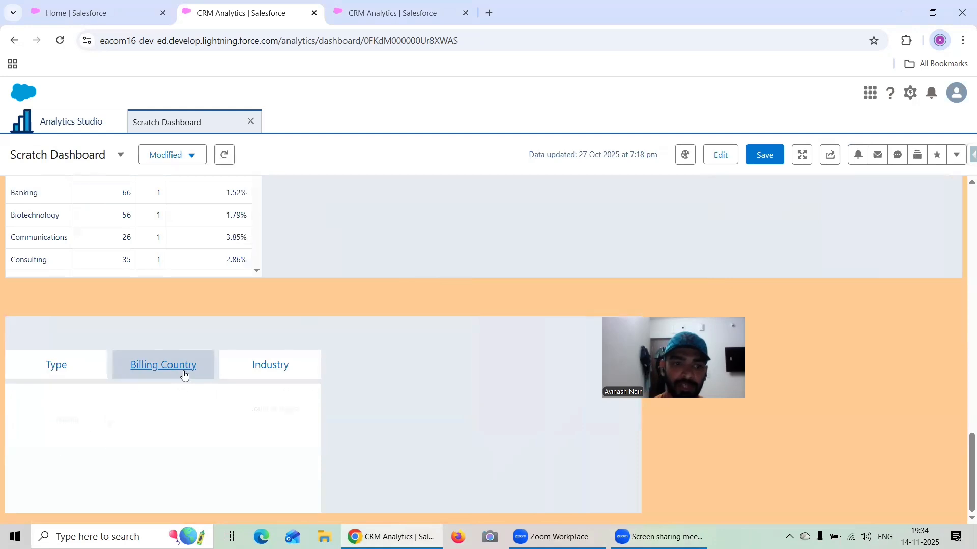
click(271, 370)
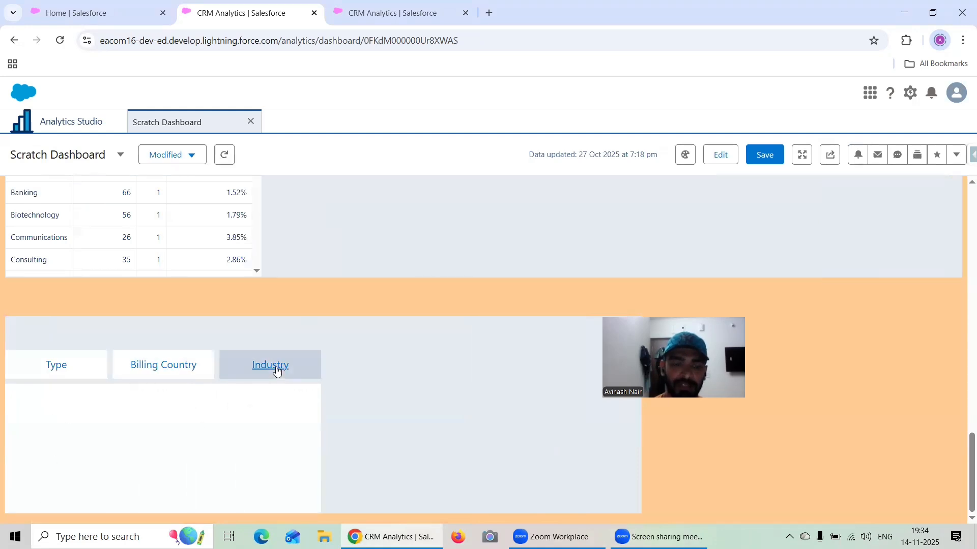
click(60, 366)
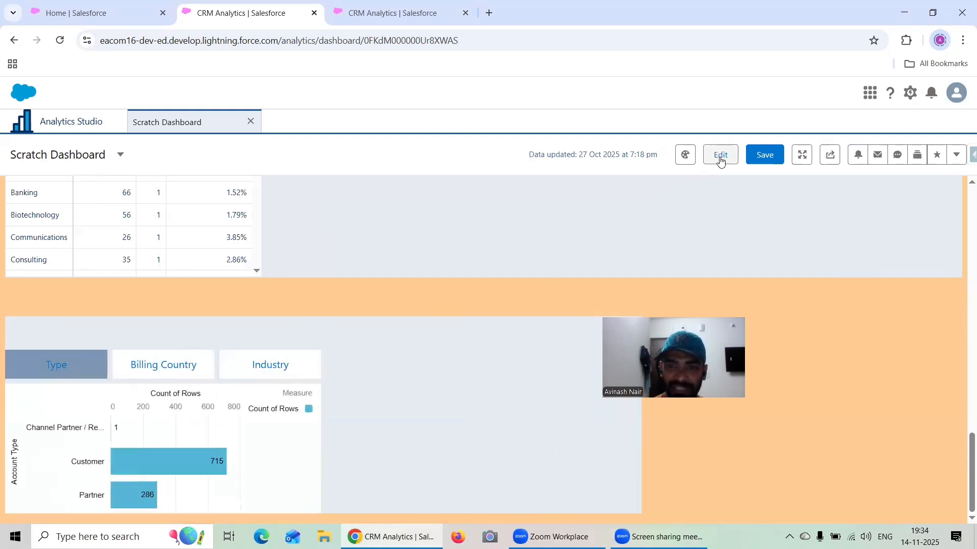
click(147, 373)
click(59, 378)
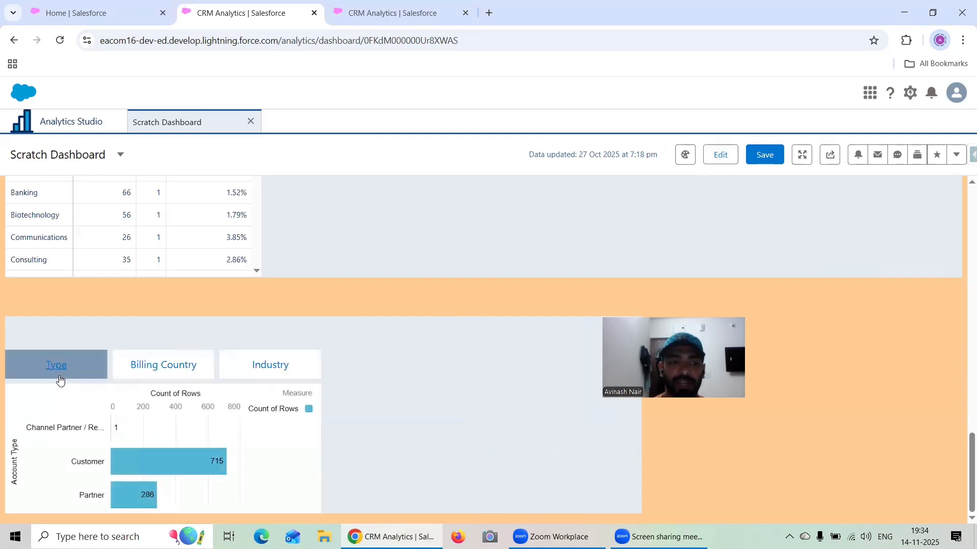
click(133, 369)
click(273, 363)
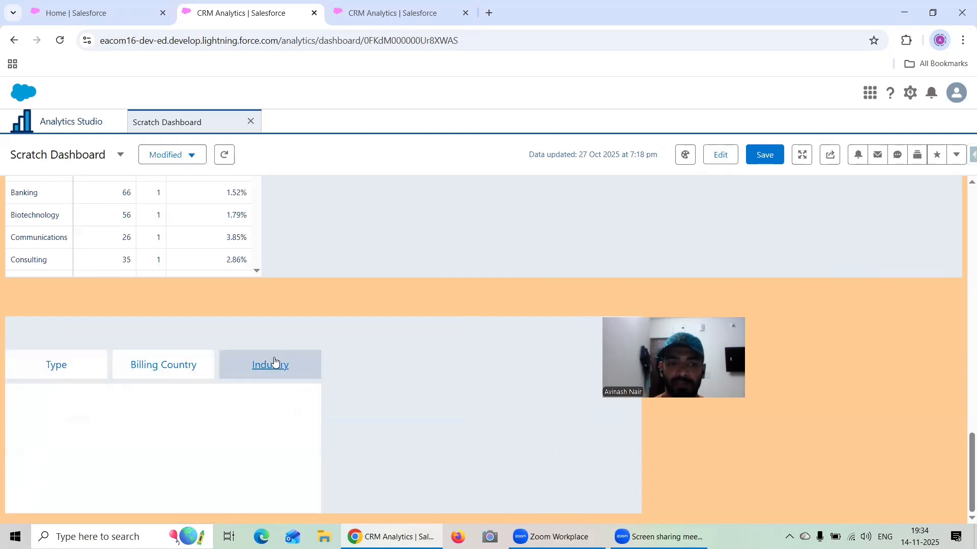
- Return to editing the dashboard, select the embedded component widget and open its component for editing
click(721, 159)
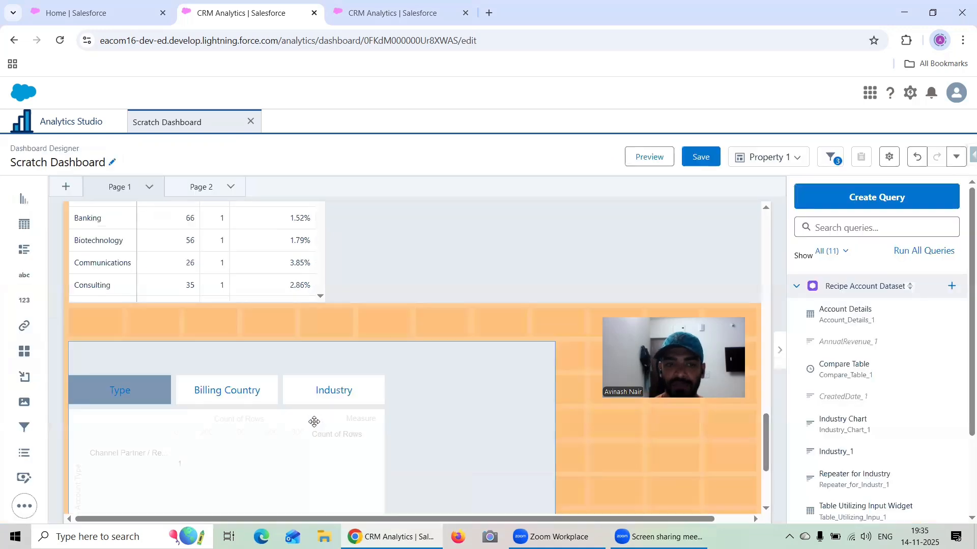
click(286, 437)
scroll(911, 356, down, 3)
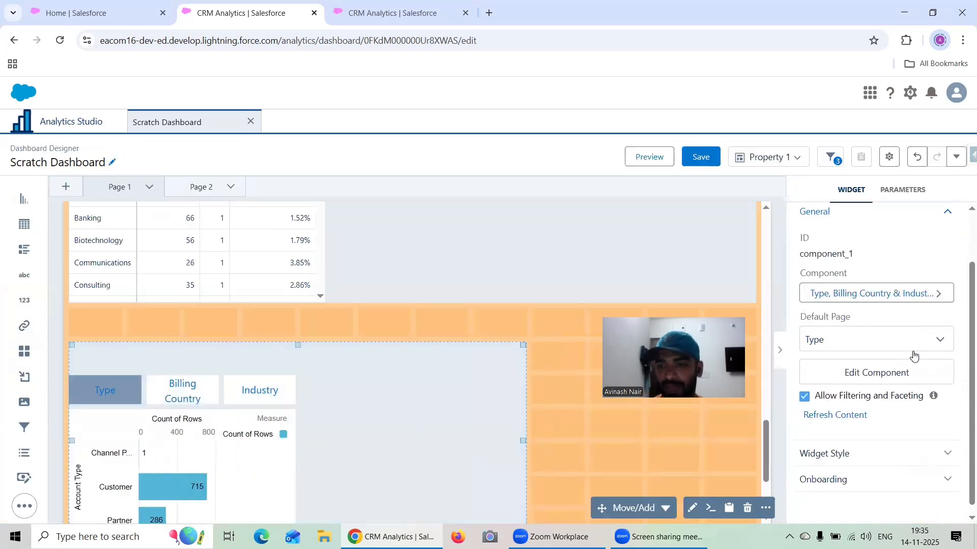
click(904, 367)
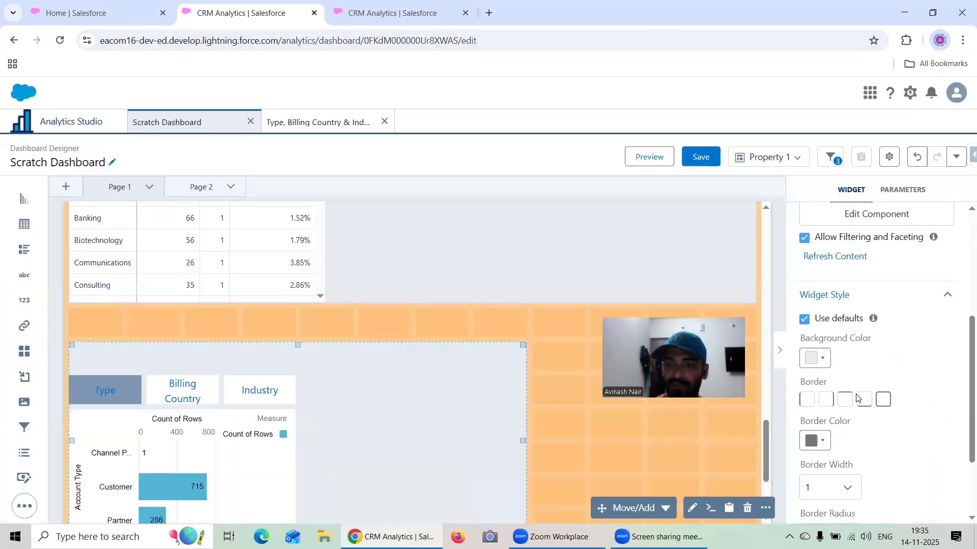
- Review the embedded component's widget style settings, preview the Scratch Dashboard, and return to editing it at the component widget on Page 1
scroll(857, 398, down, 2)
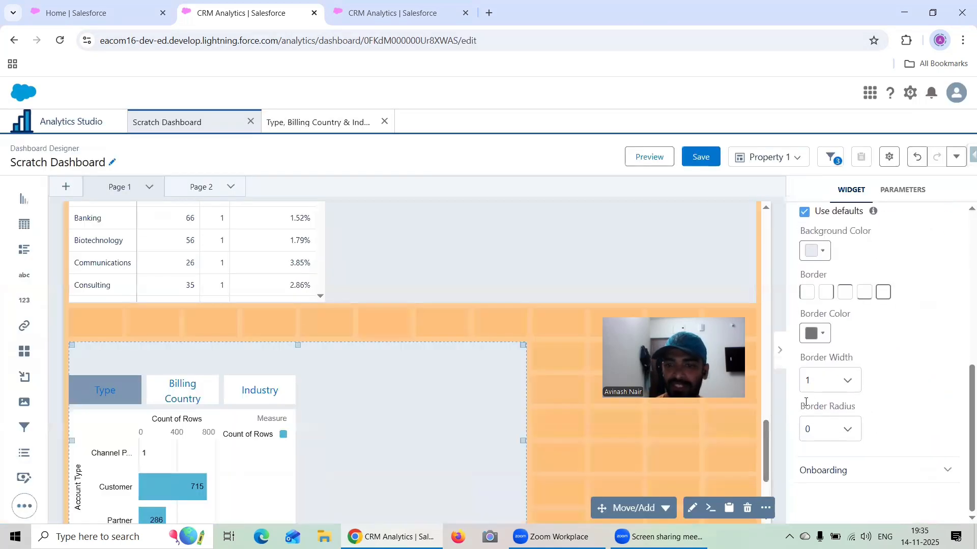
click(659, 158)
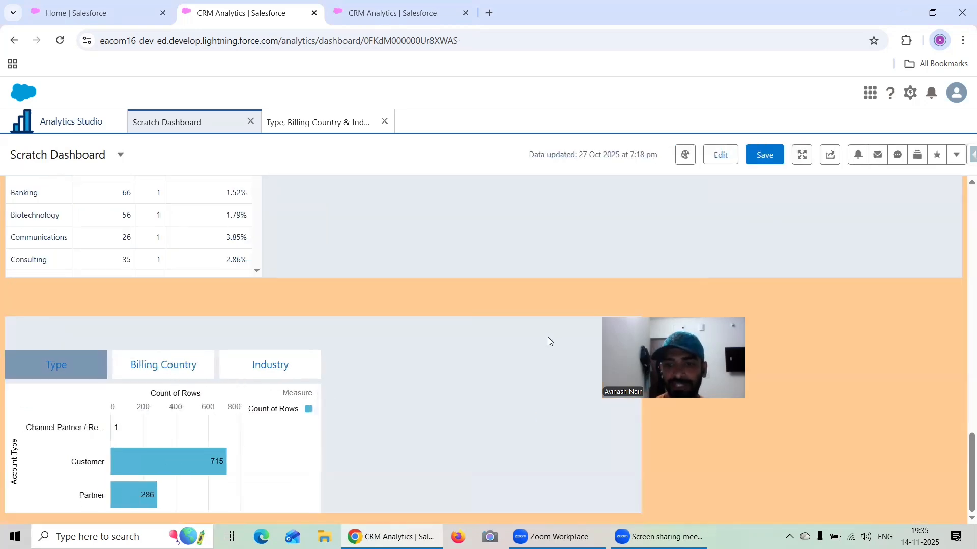
scroll(916, 302, up, 20)
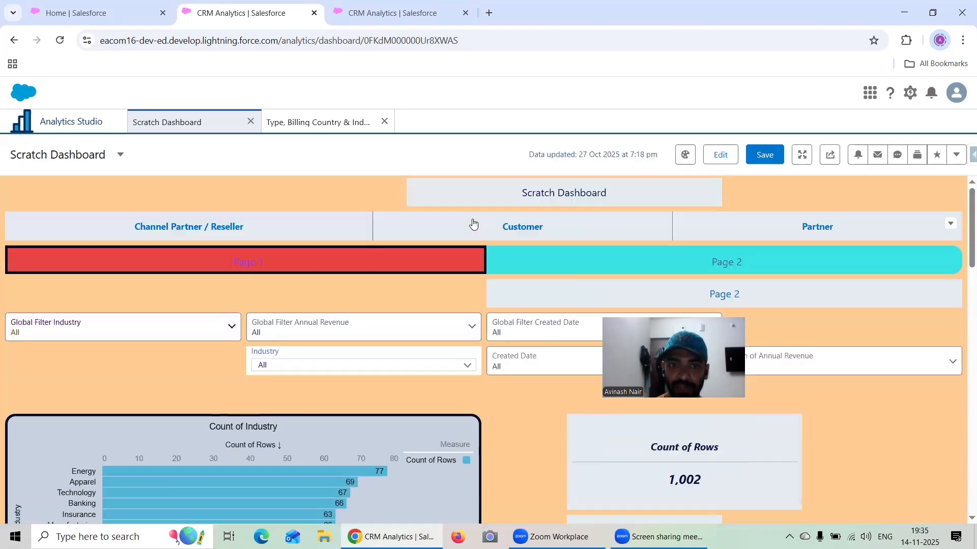
click(720, 155)
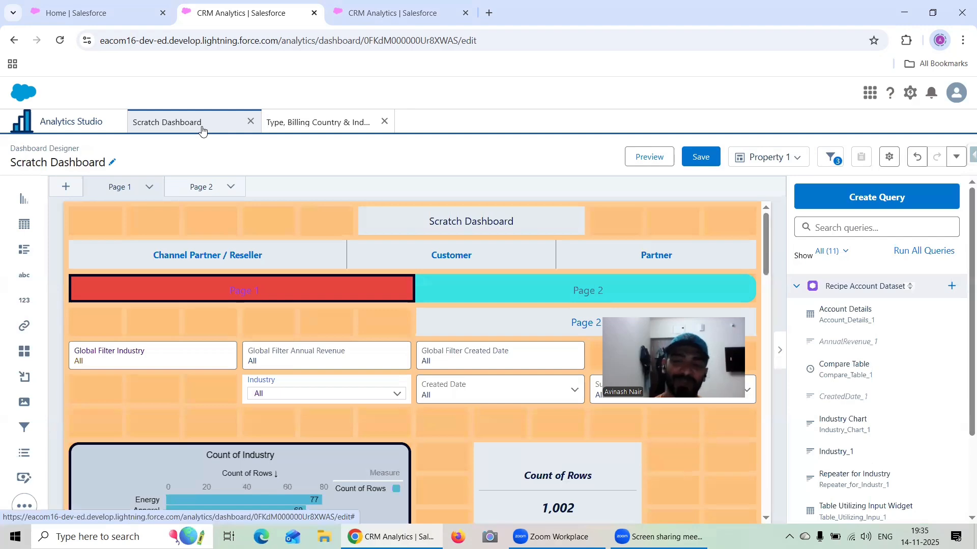
scroll(314, 269, down, 10)
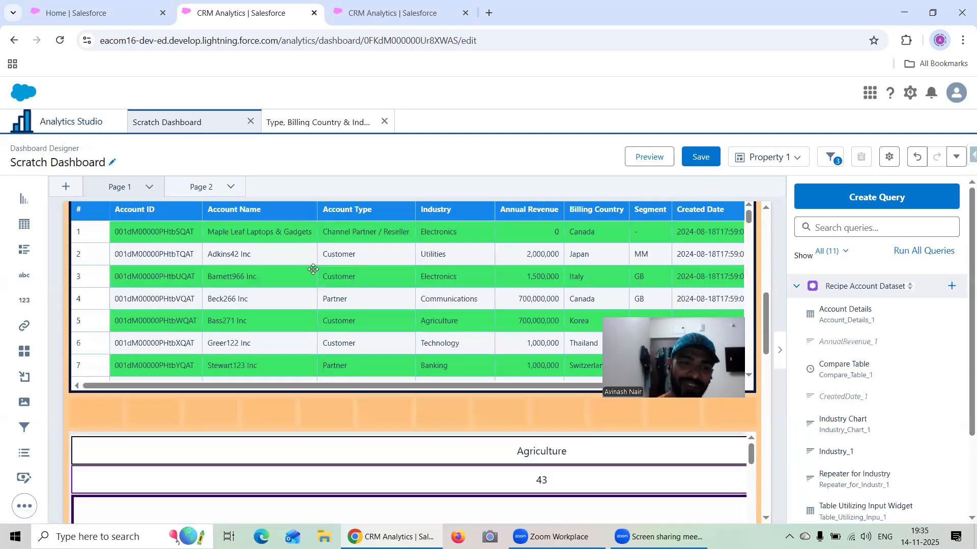
scroll(316, 269, down, 8)
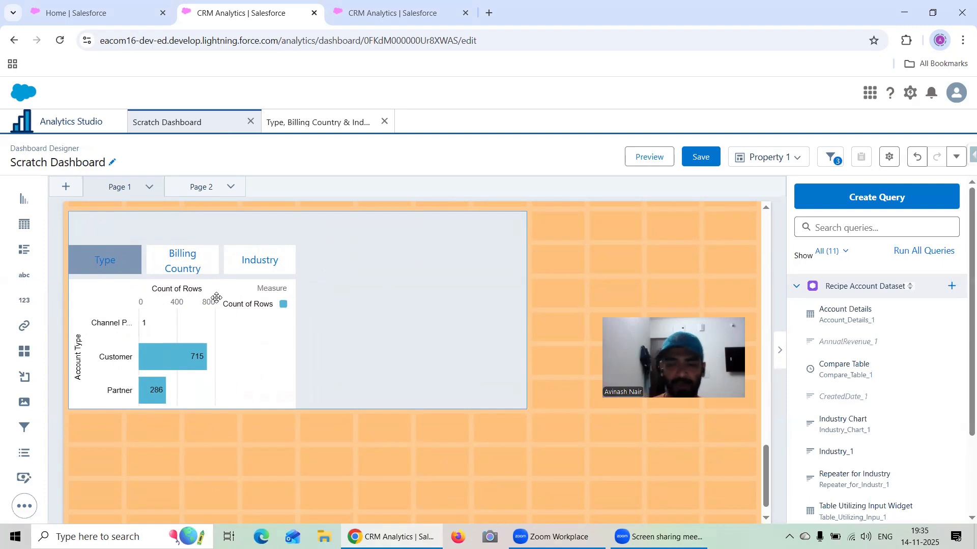
- Save the Scratch Dashboard in the Recipe Dataset app with the version history note "Added Component Widget"
click(700, 157)
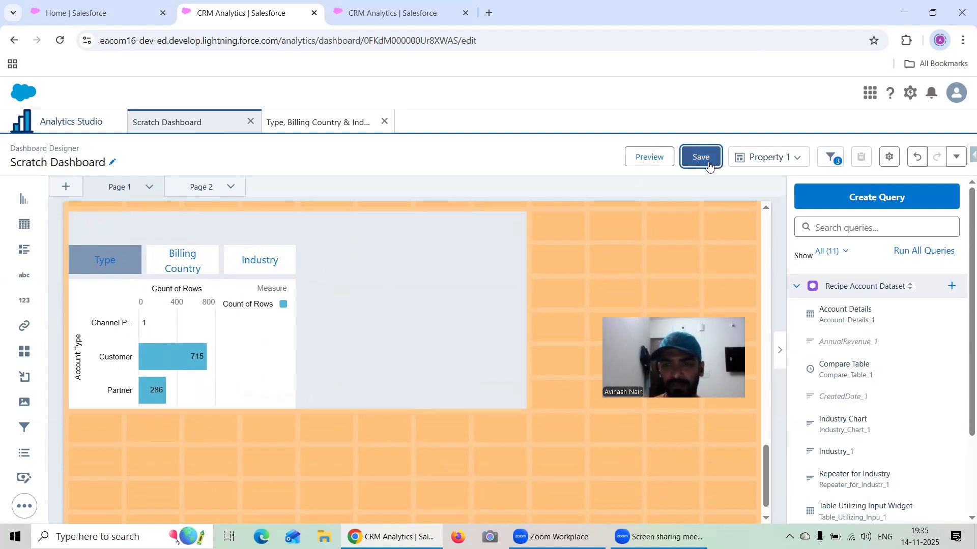
click(400, 250)
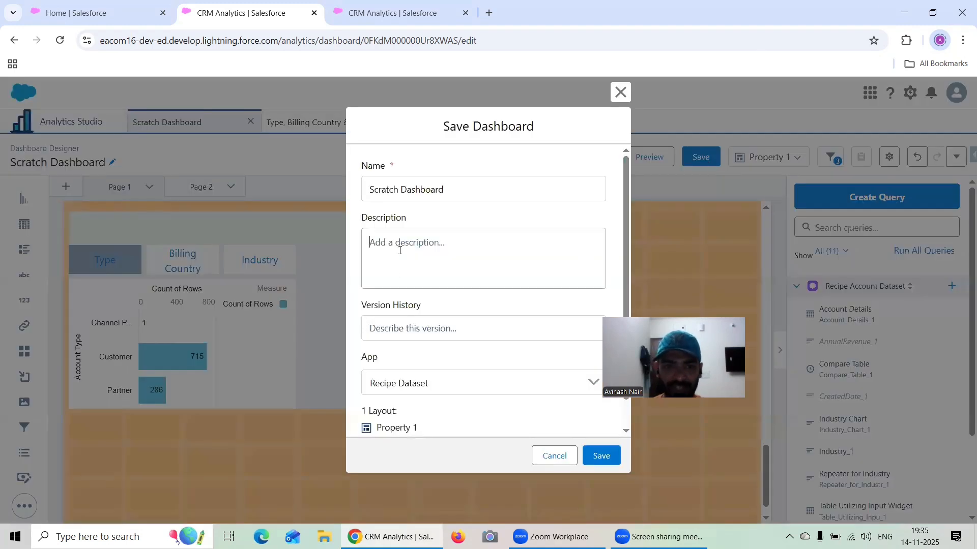
click(402, 322)
text(Added Component Widget)
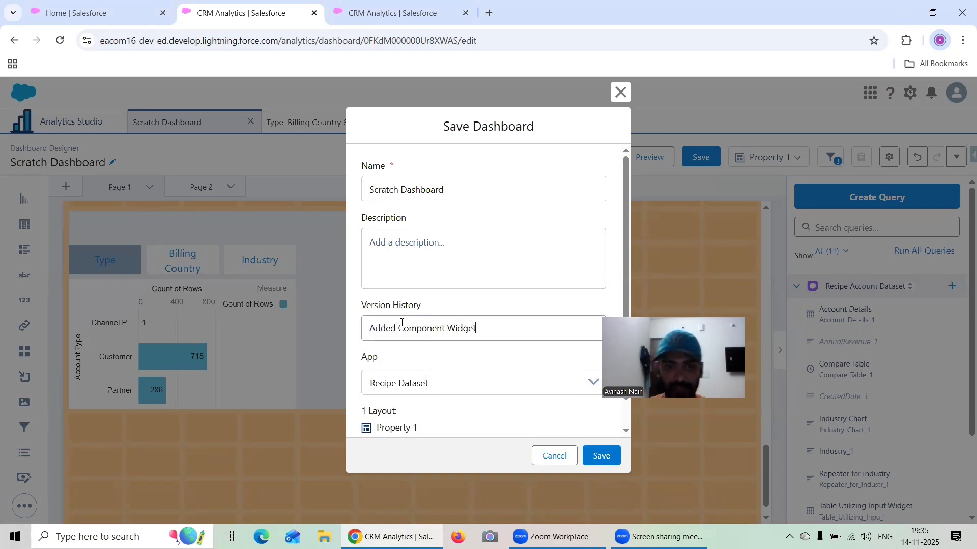
click(601, 458)
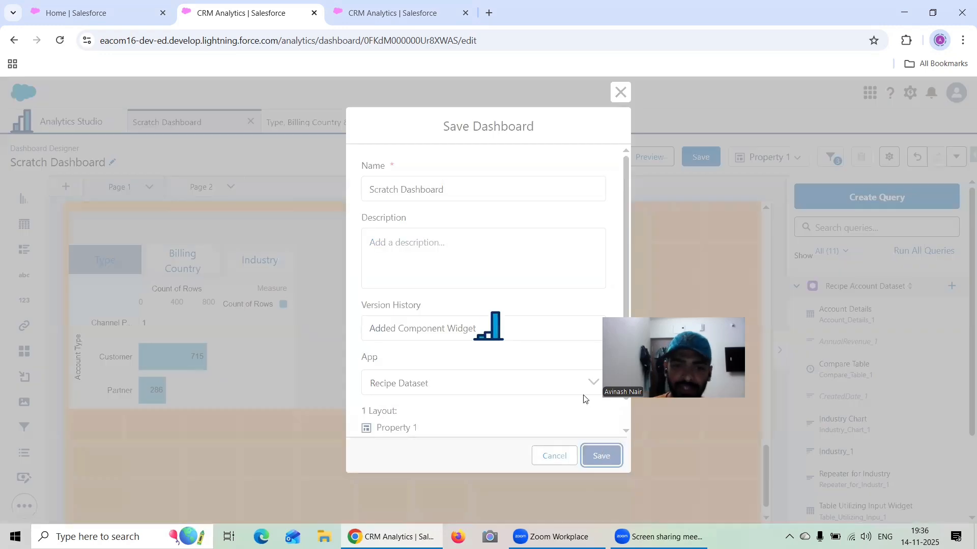